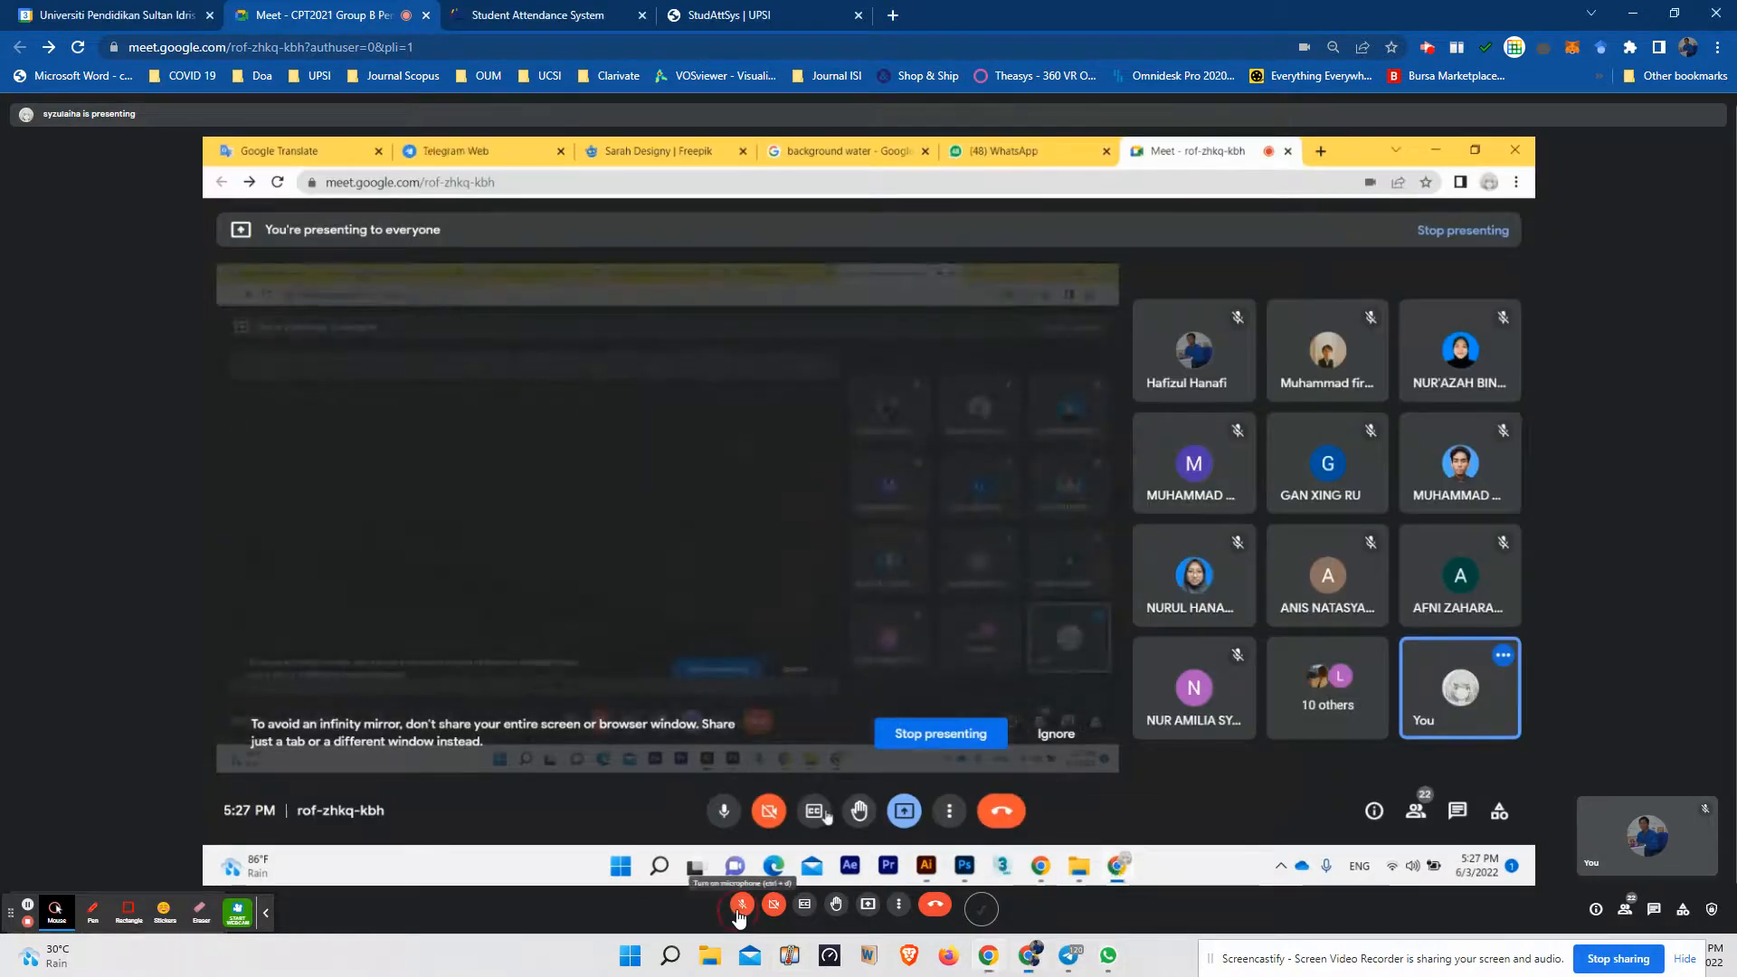
- Unmute the meeting microphone briefly and mute it again
left_click(740, 914)
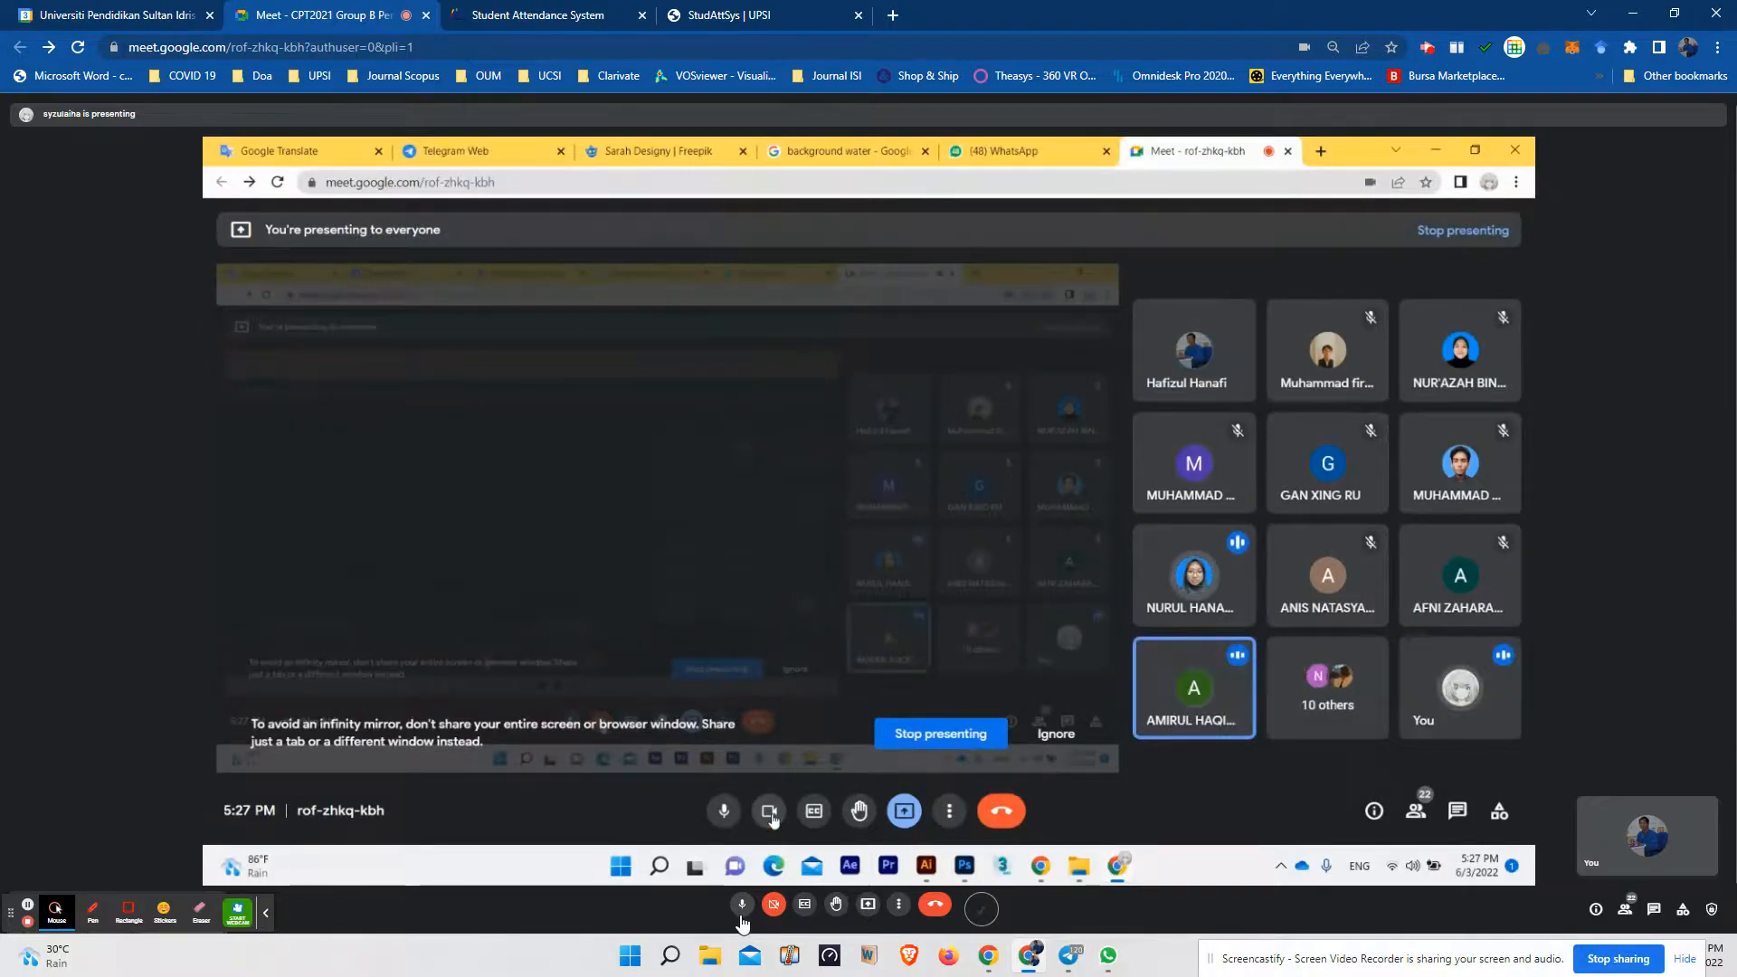
left_click(740, 913)
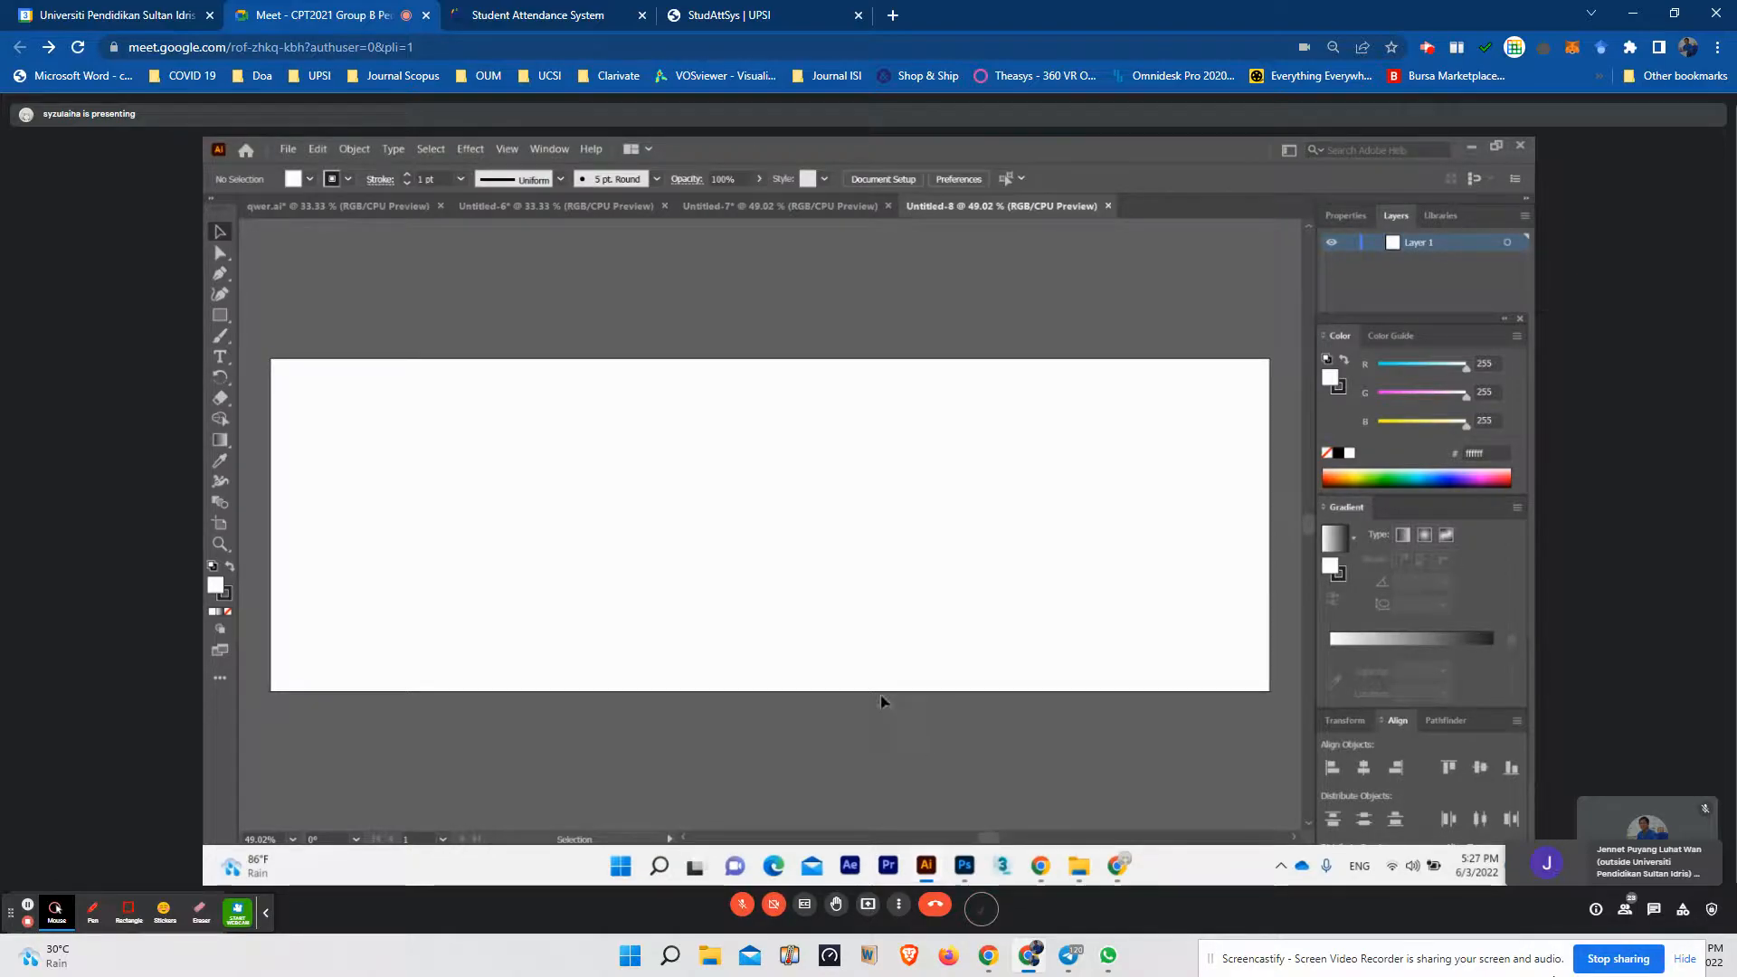
- Go through the new-document setup for a 1500 × 500 px landscape artboard in RGB Color at High (300 ppi)
left_click(288, 149)
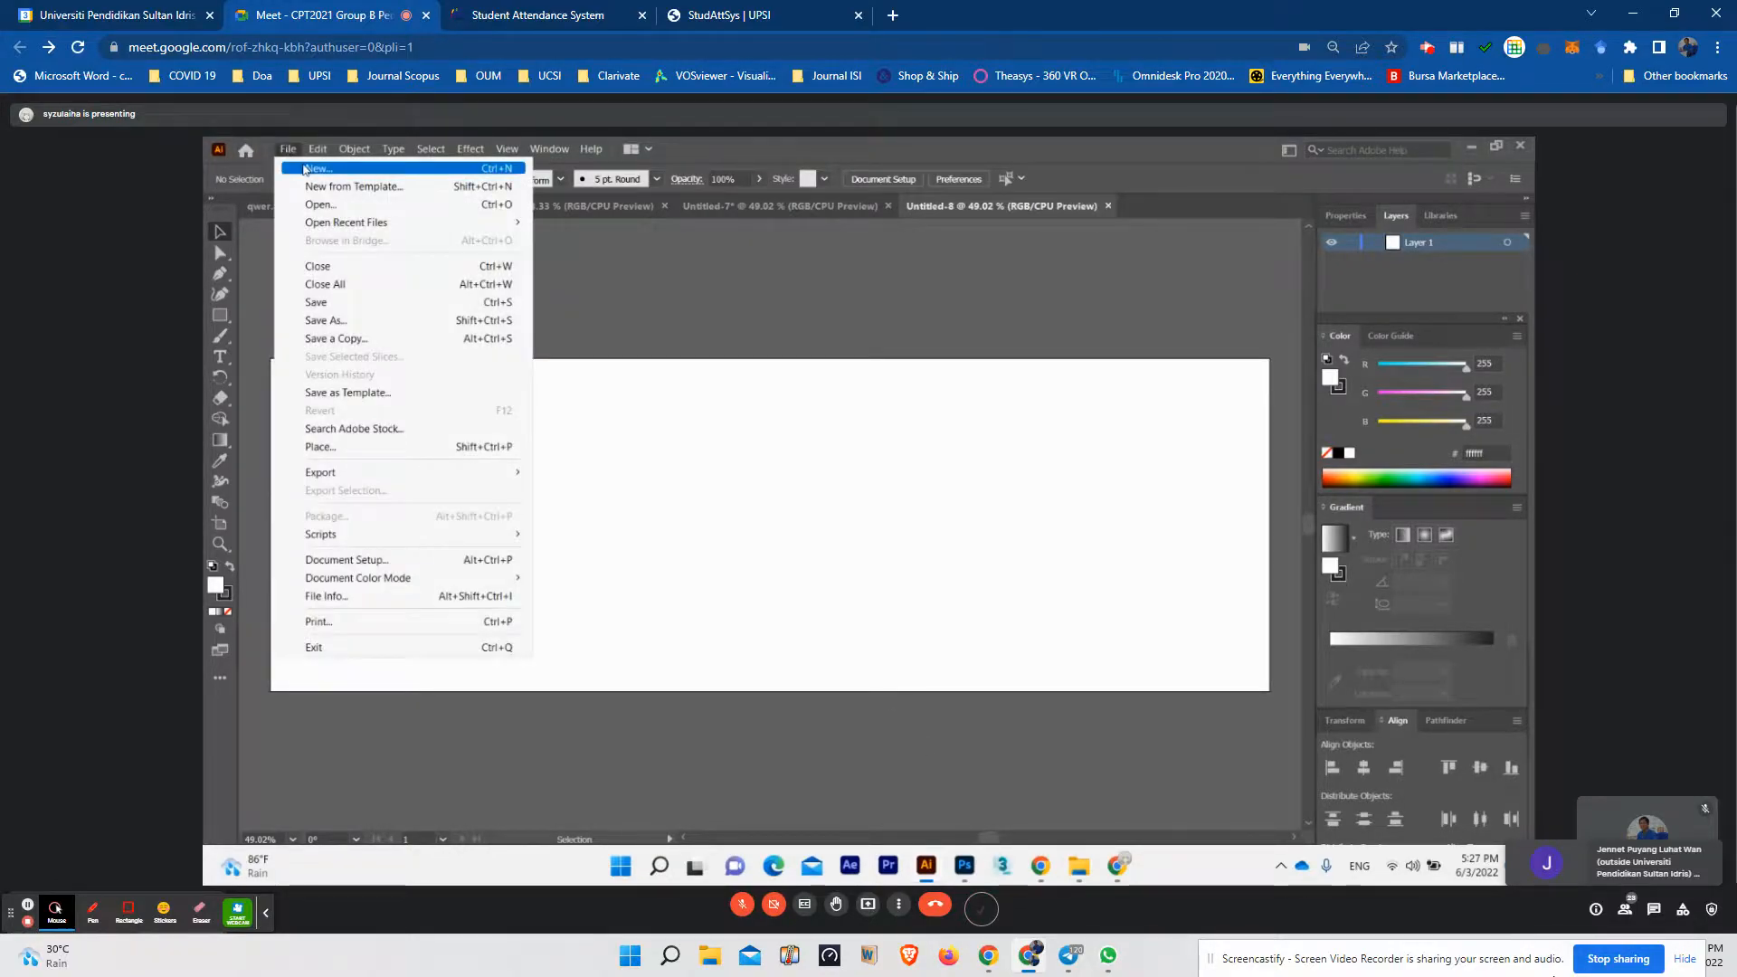
left_click(308, 175)
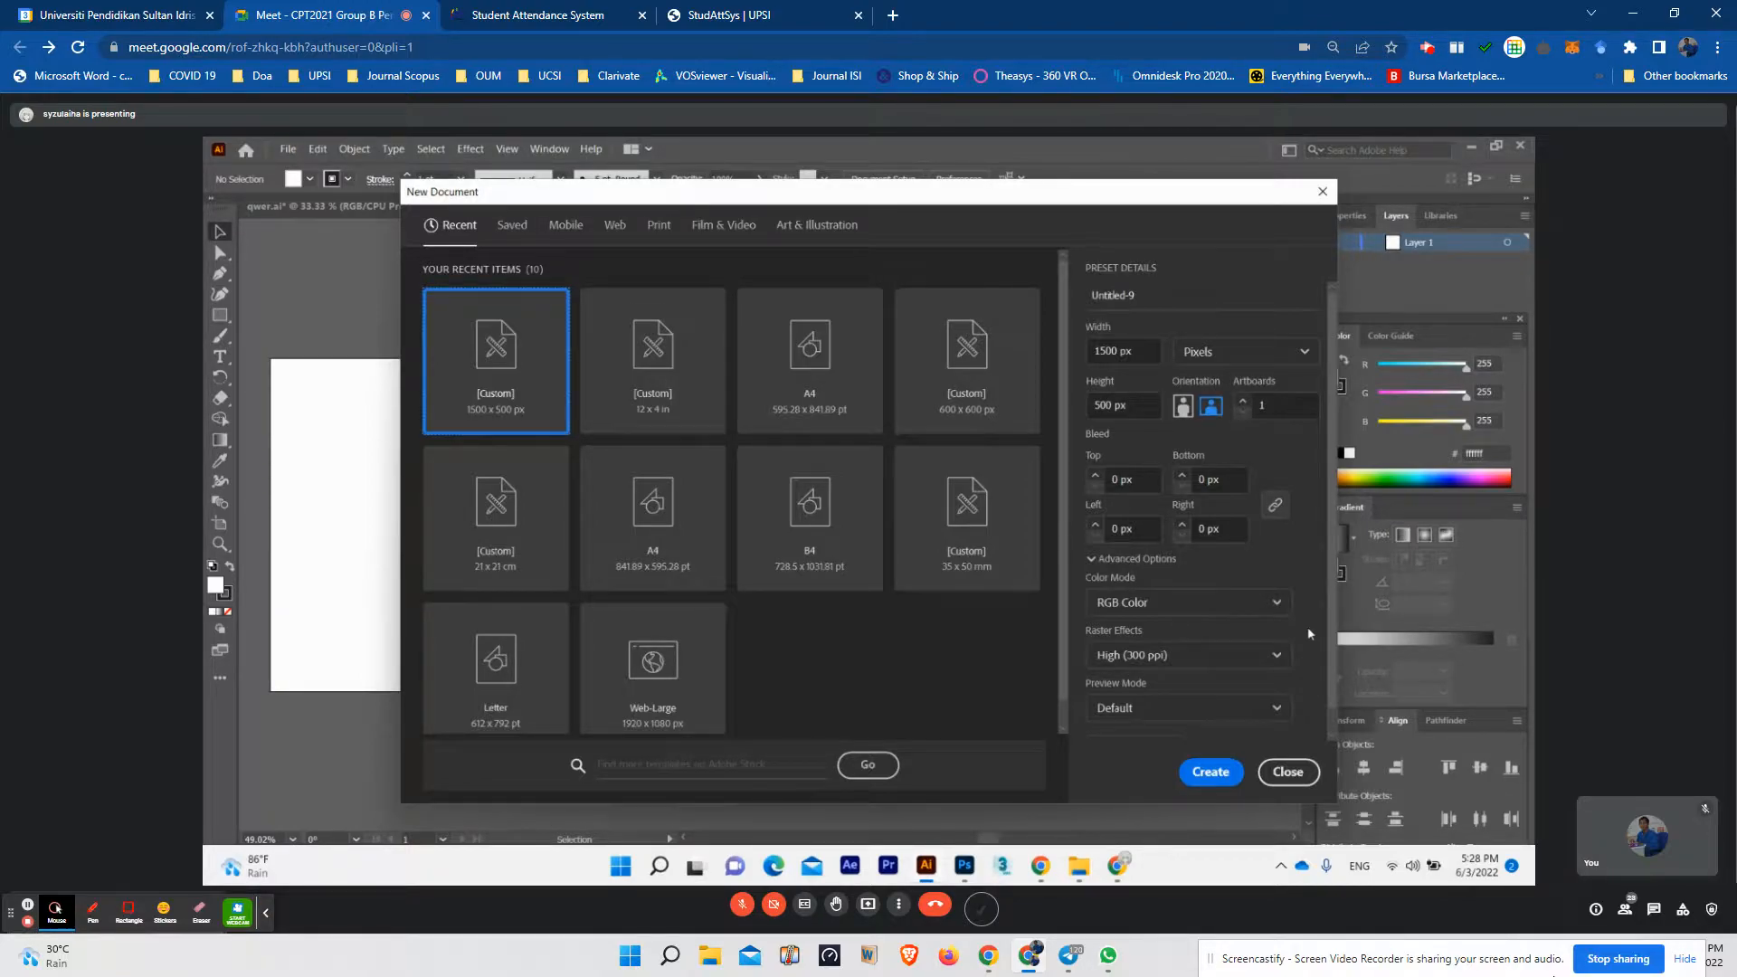
left_click(1210, 771)
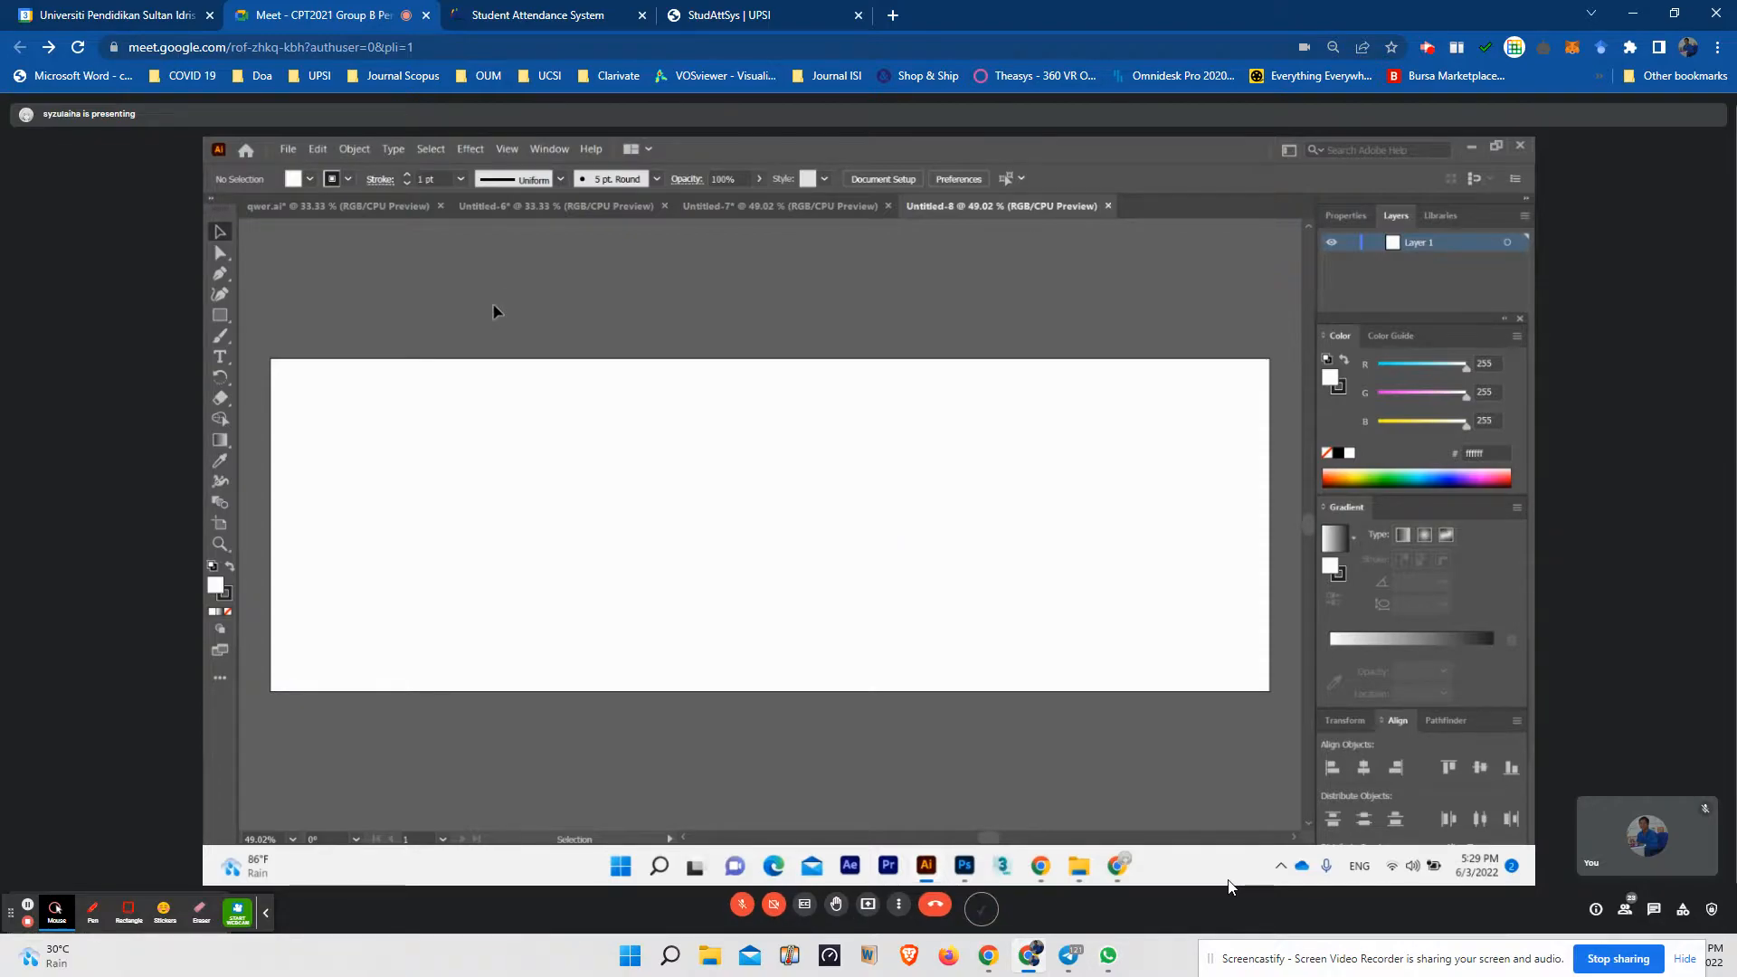
- Set the stroke to none and reposition the white rectangle lower and further left over the artboard
left_click(227, 598)
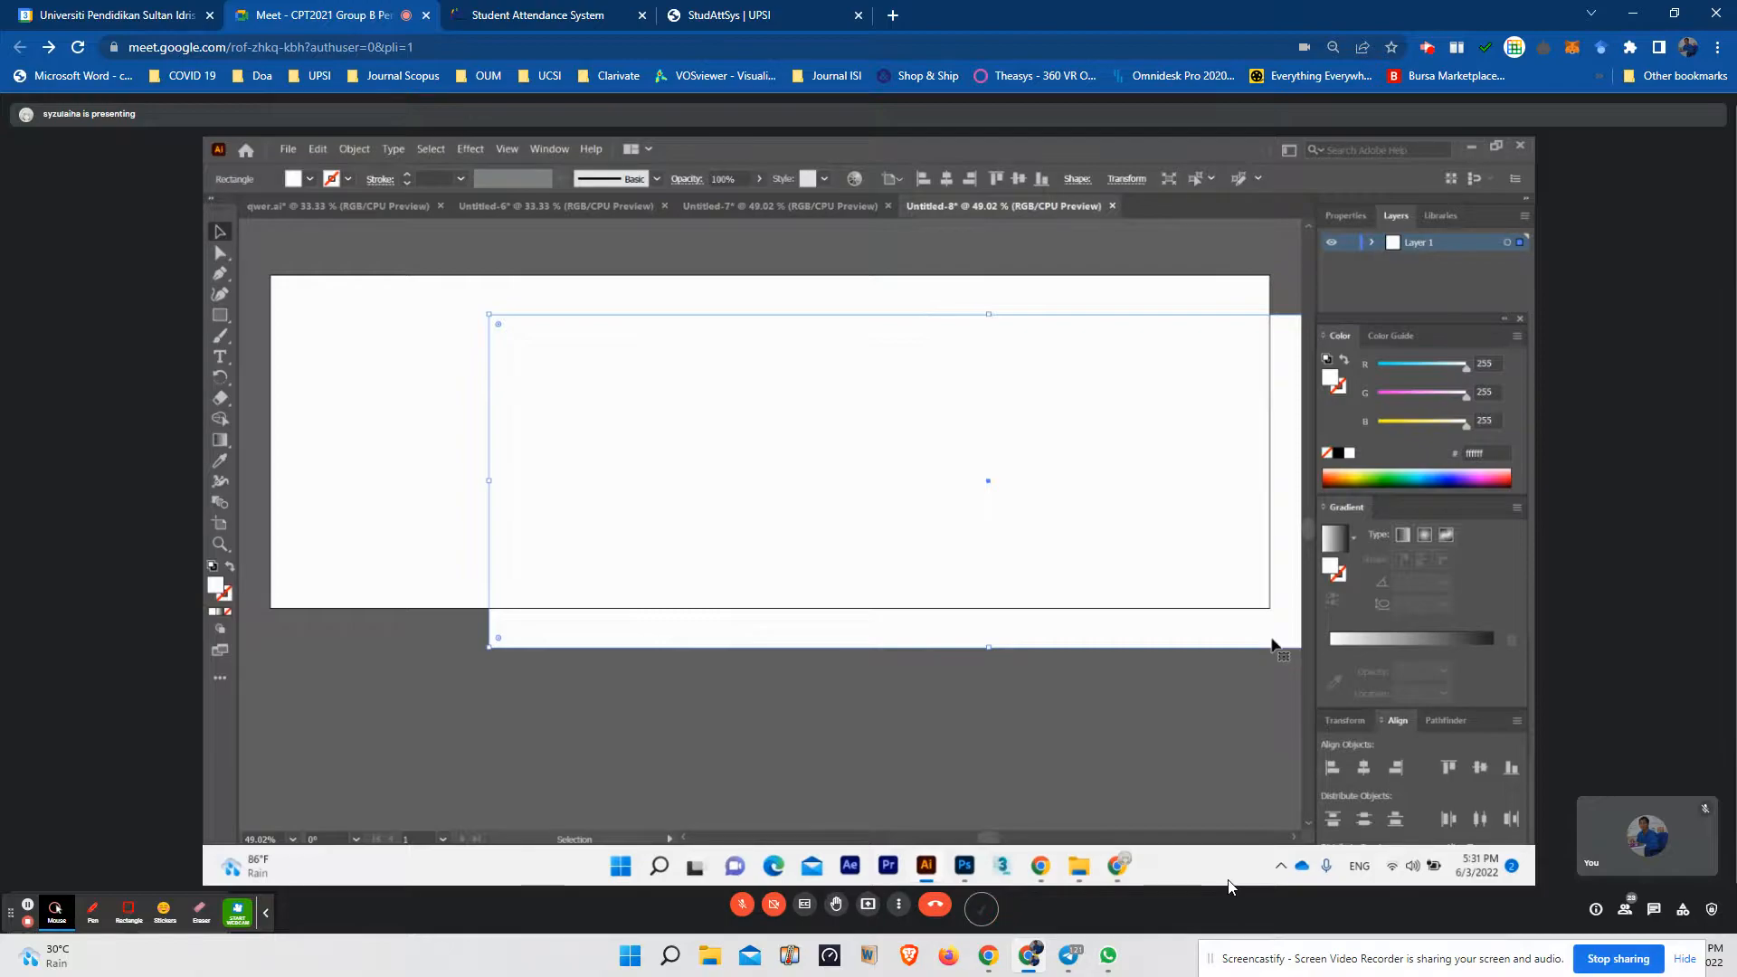
left_click_drag(1270, 643, 1133, 680)
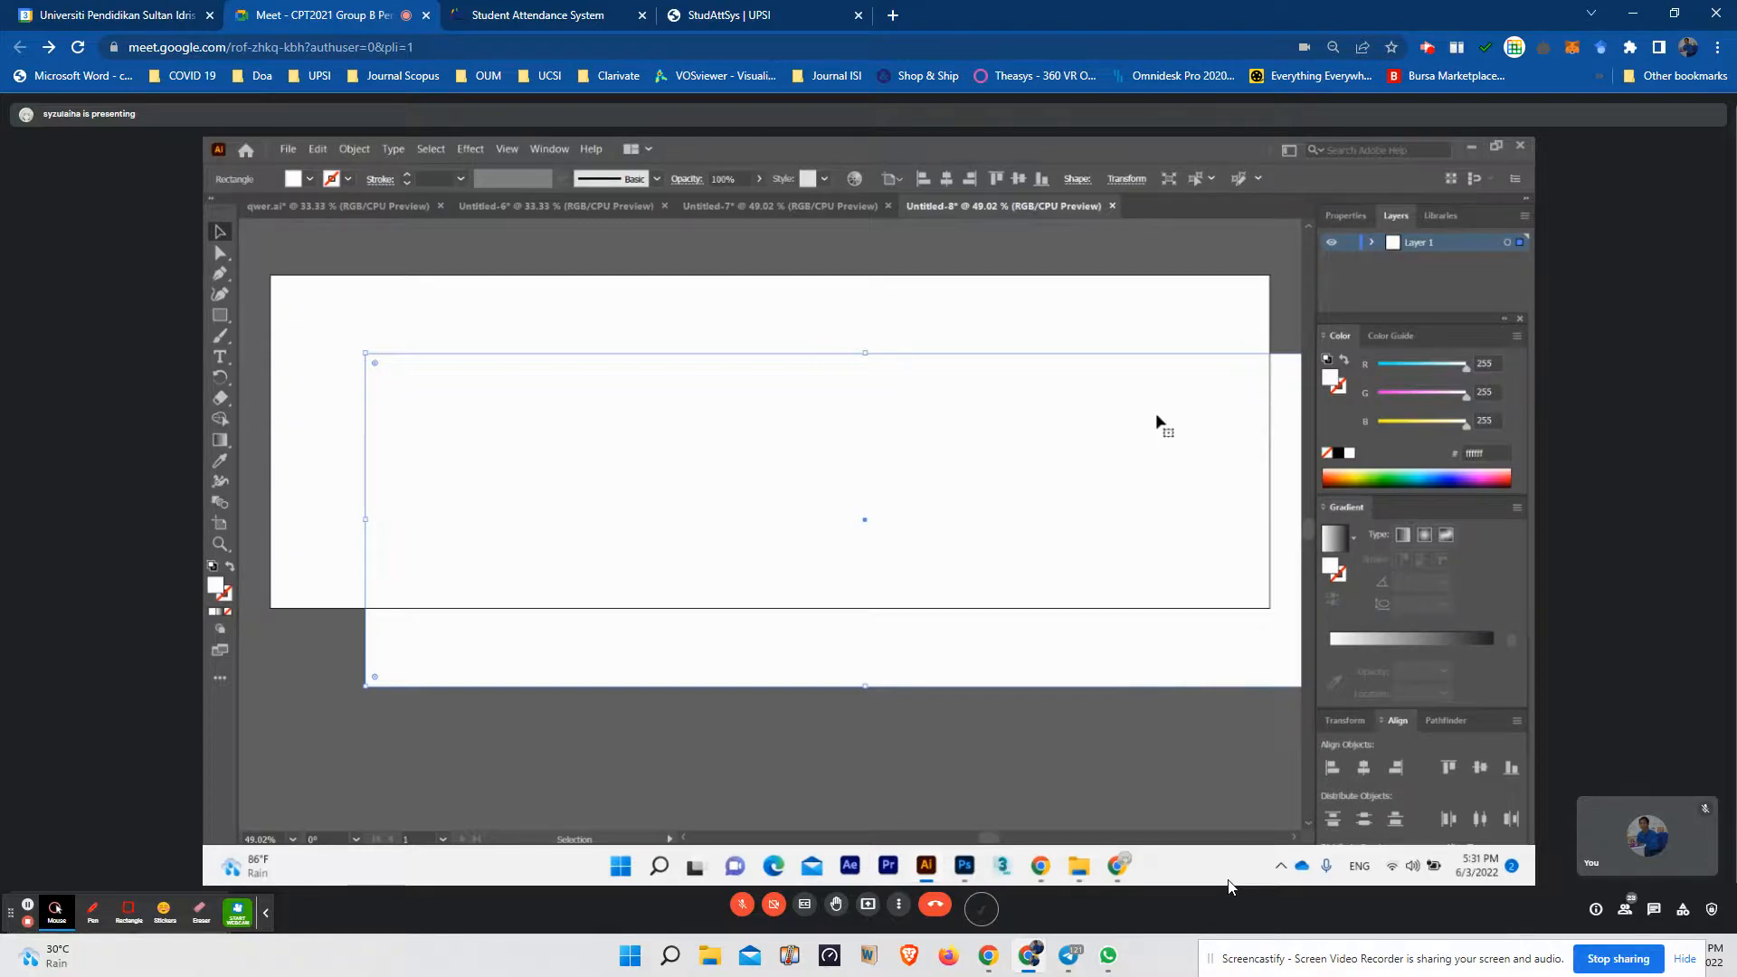
- Change the first stop of the rectangle's gradient to dark purple using its hex colour code
left_click(553, 150)
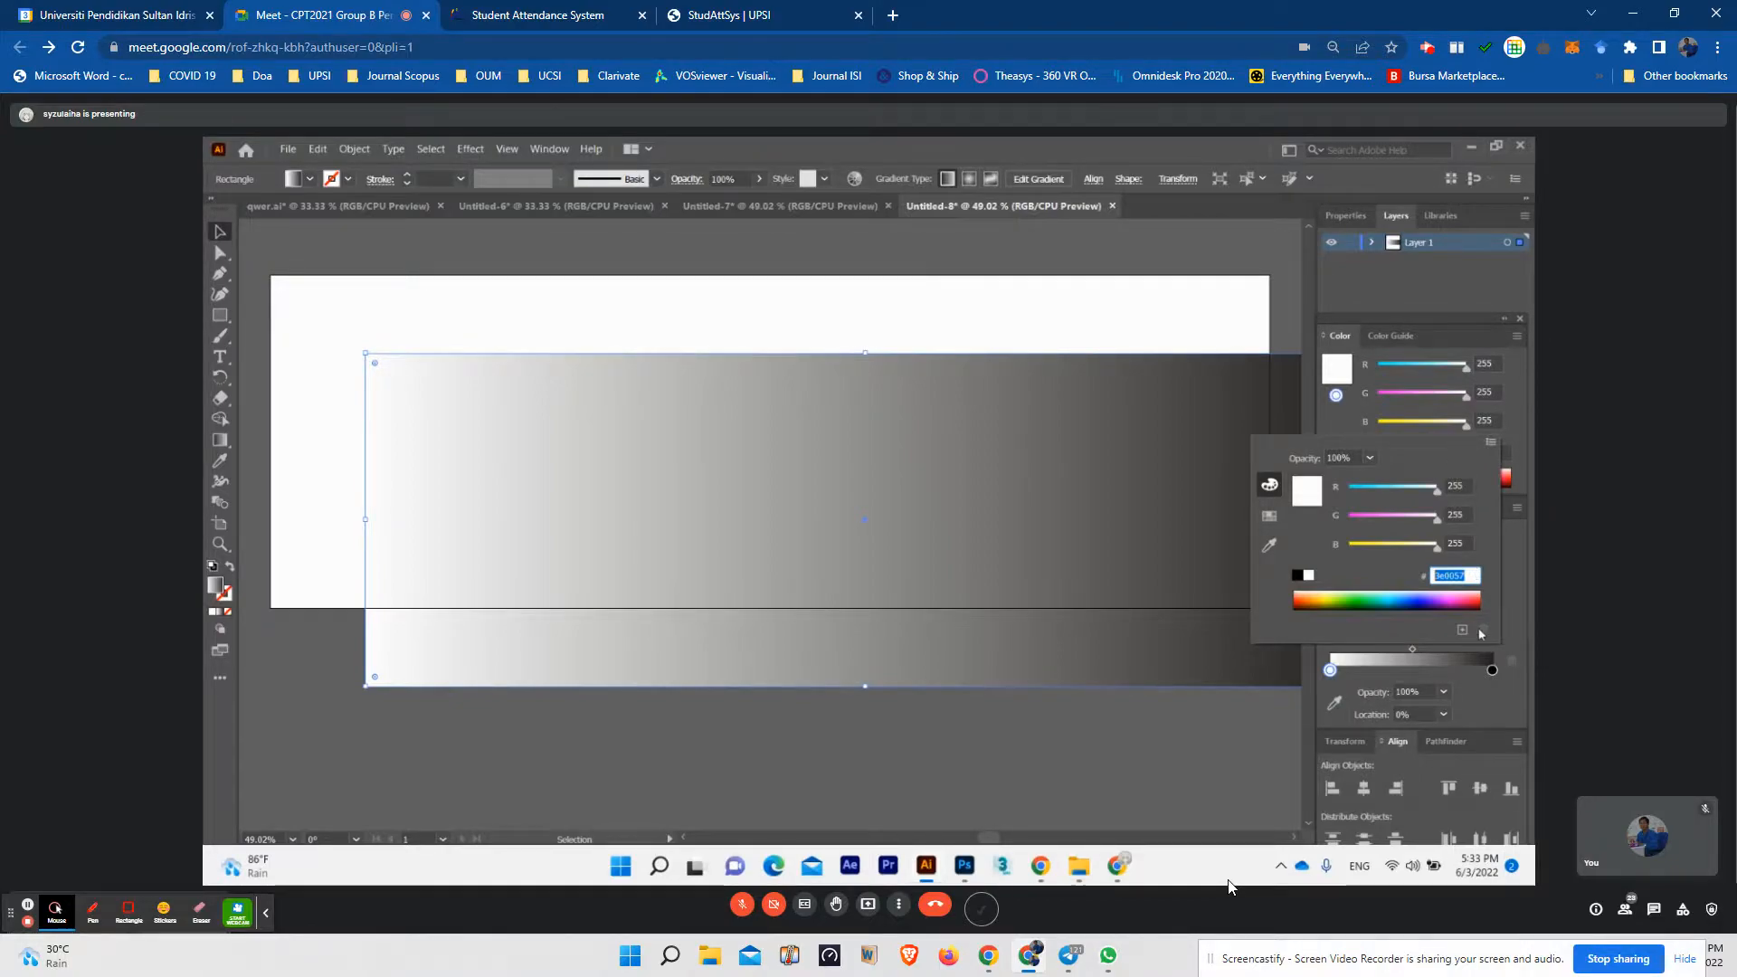
left_click(1473, 575)
double_click(1473, 576)
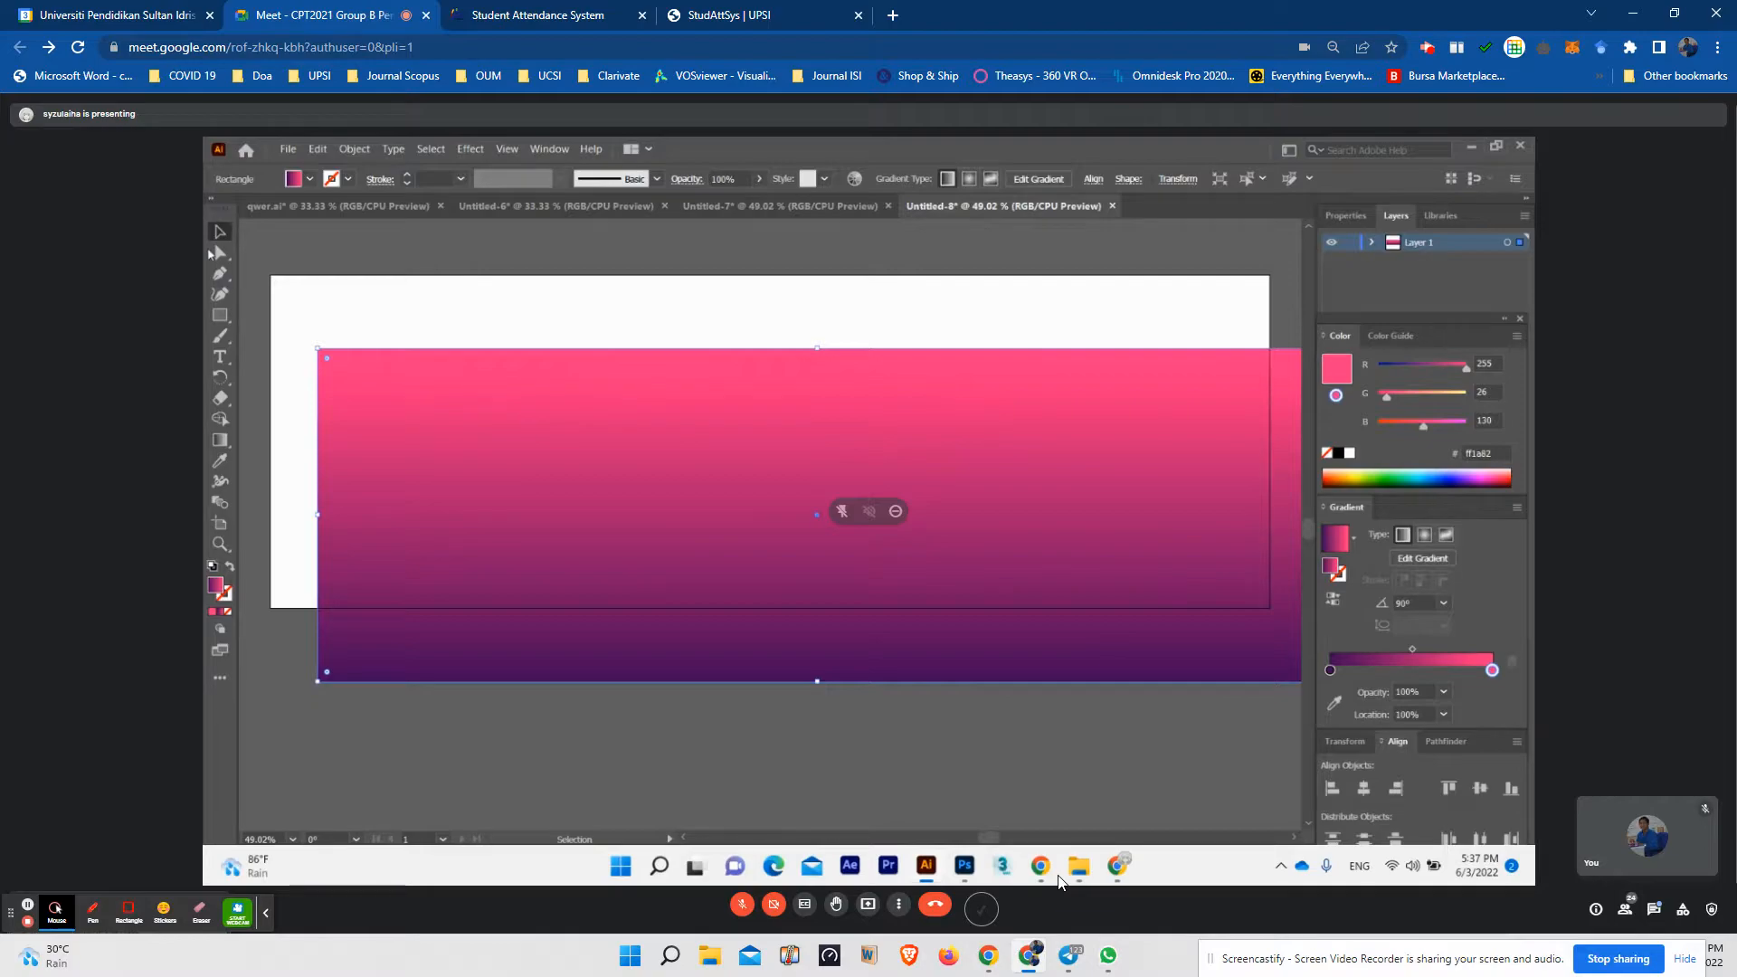
- Centre the pink-to-purple gradient rectangle vertically on the artboard, deselect it and shift the floating panel group aside
left_click_drag(609, 443, 589, 430)
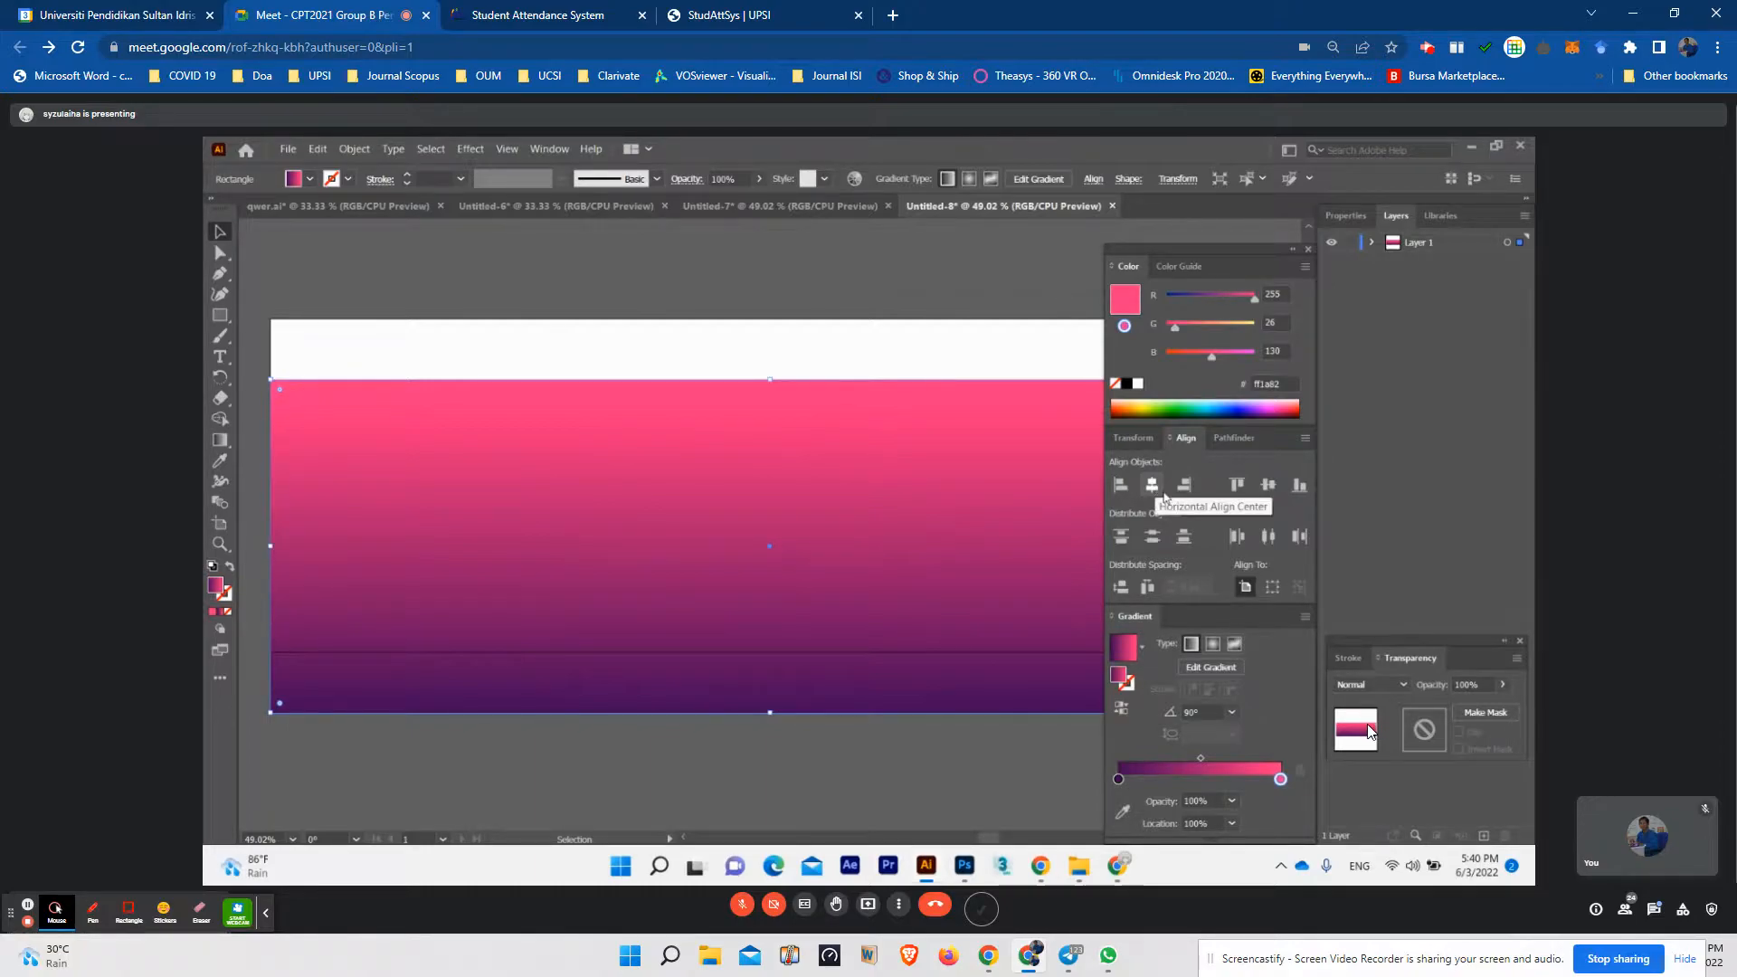
left_click(1268, 486)
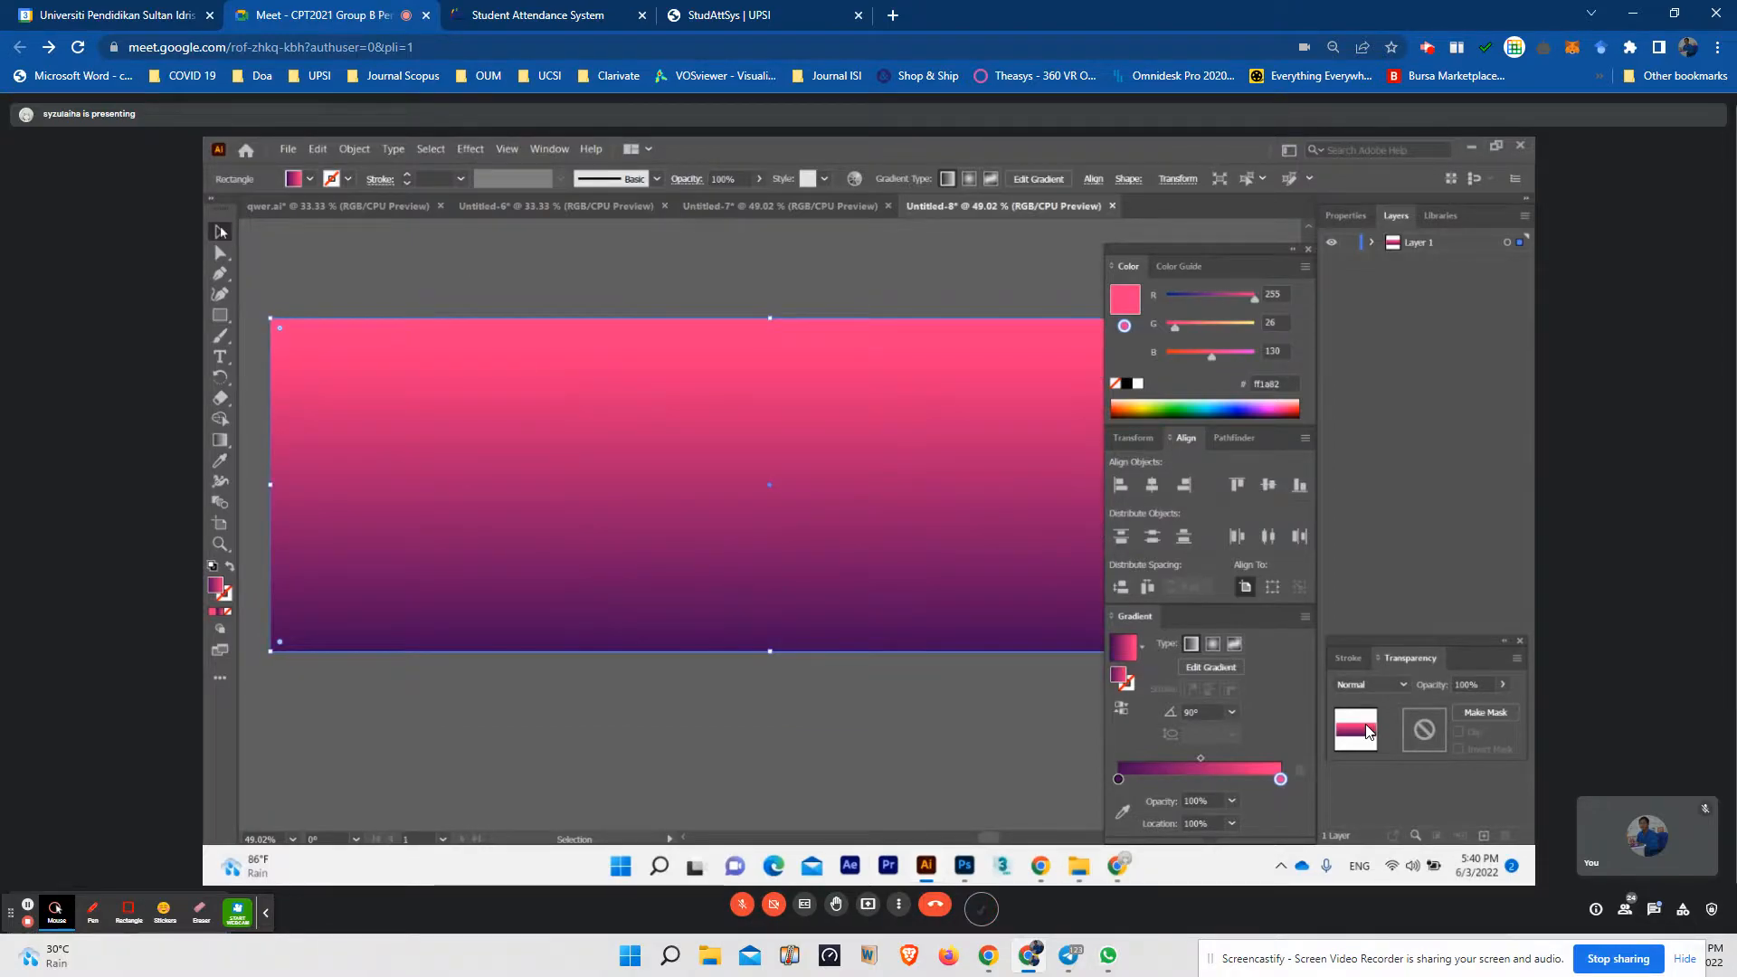
left_click(294, 251)
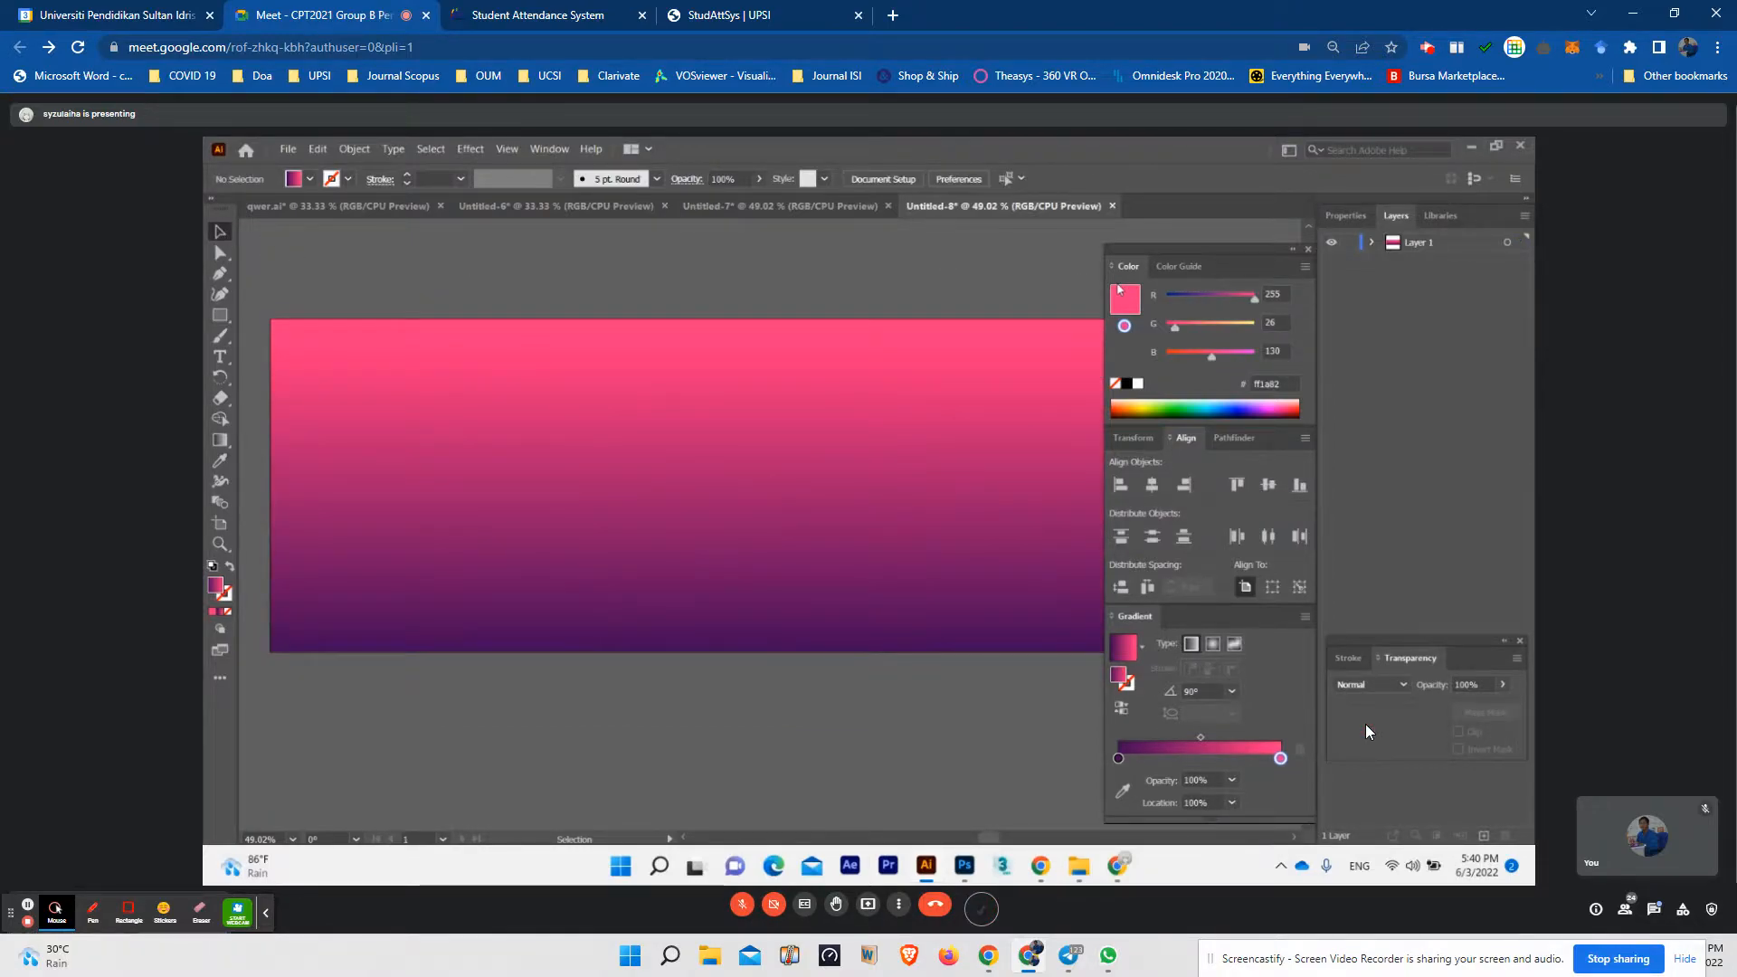
left_click_drag(1224, 248, 1289, 206)
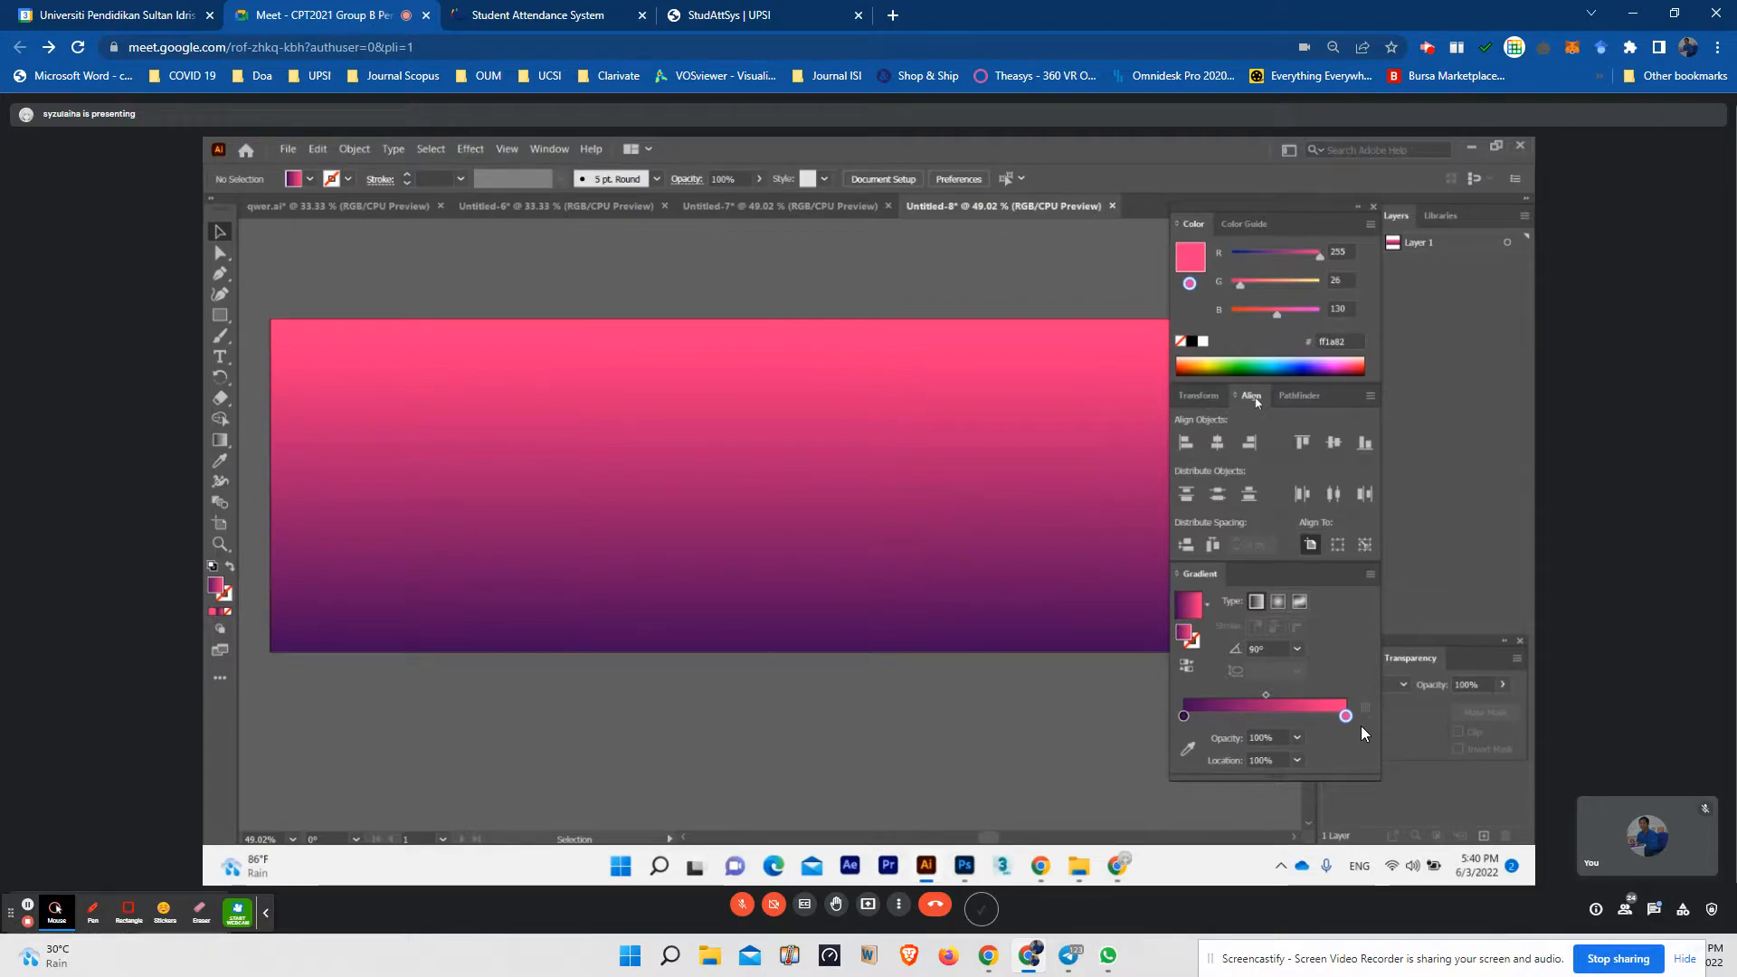
- Move the gradient rectangle off the artboard and realign it to the artboard's horizontal and vertical centre
left_click(218, 317)
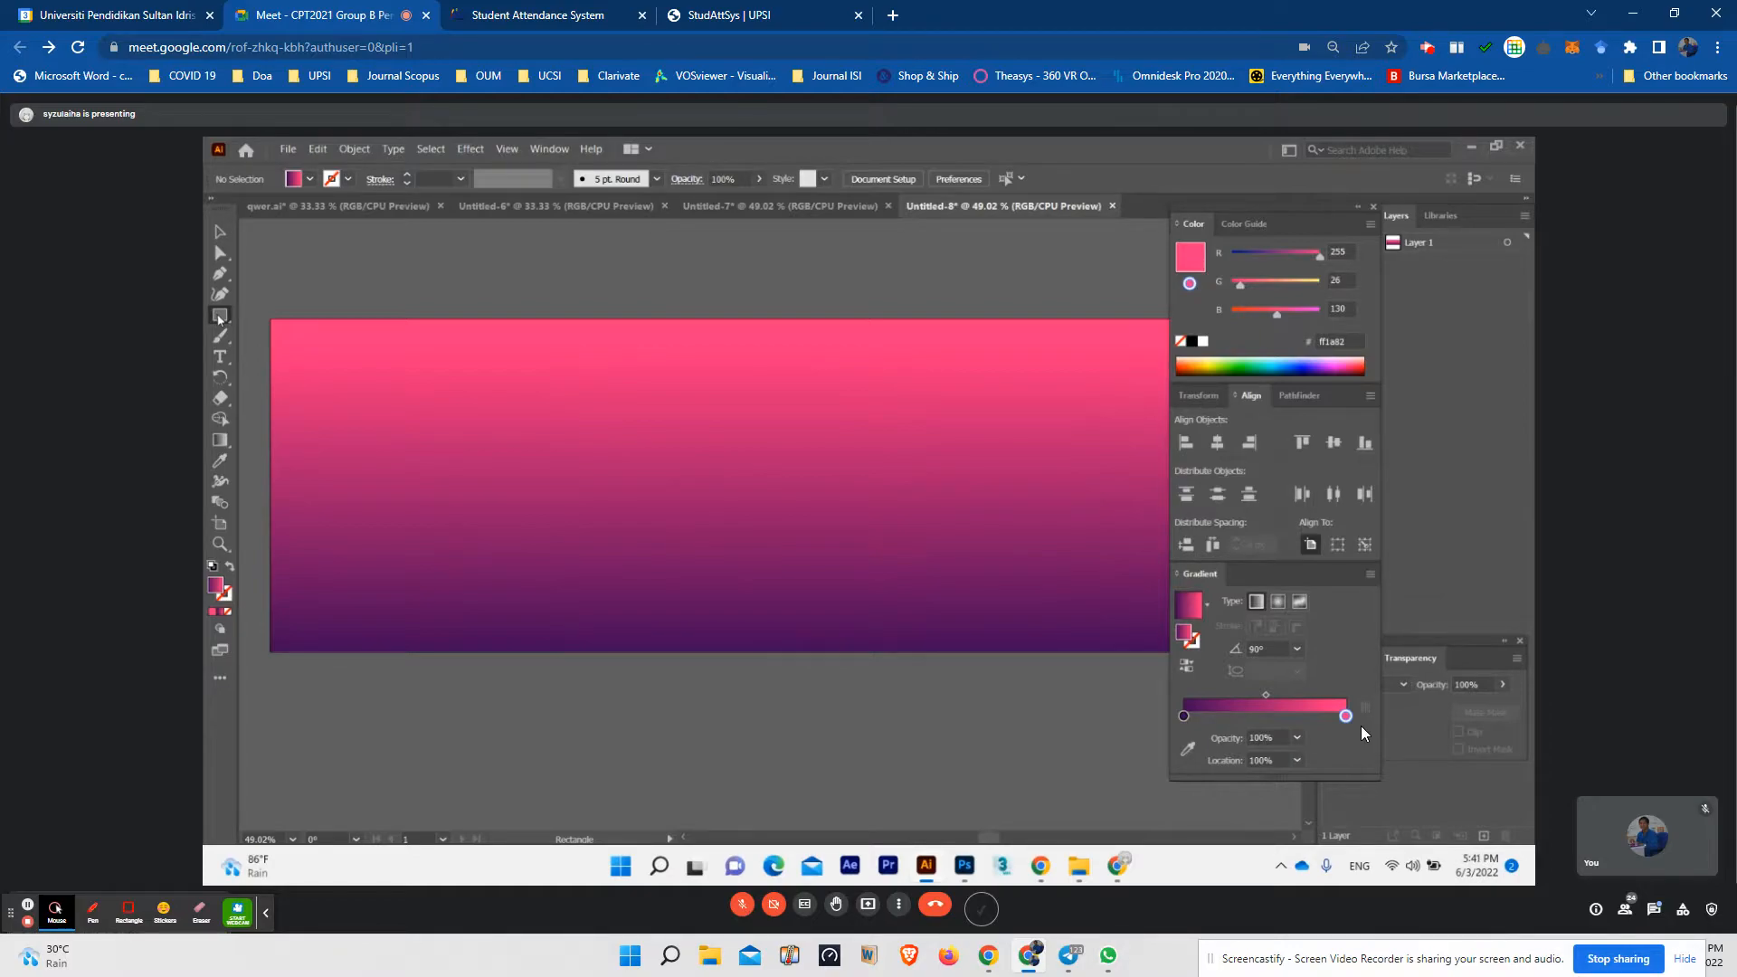
left_click(219, 232)
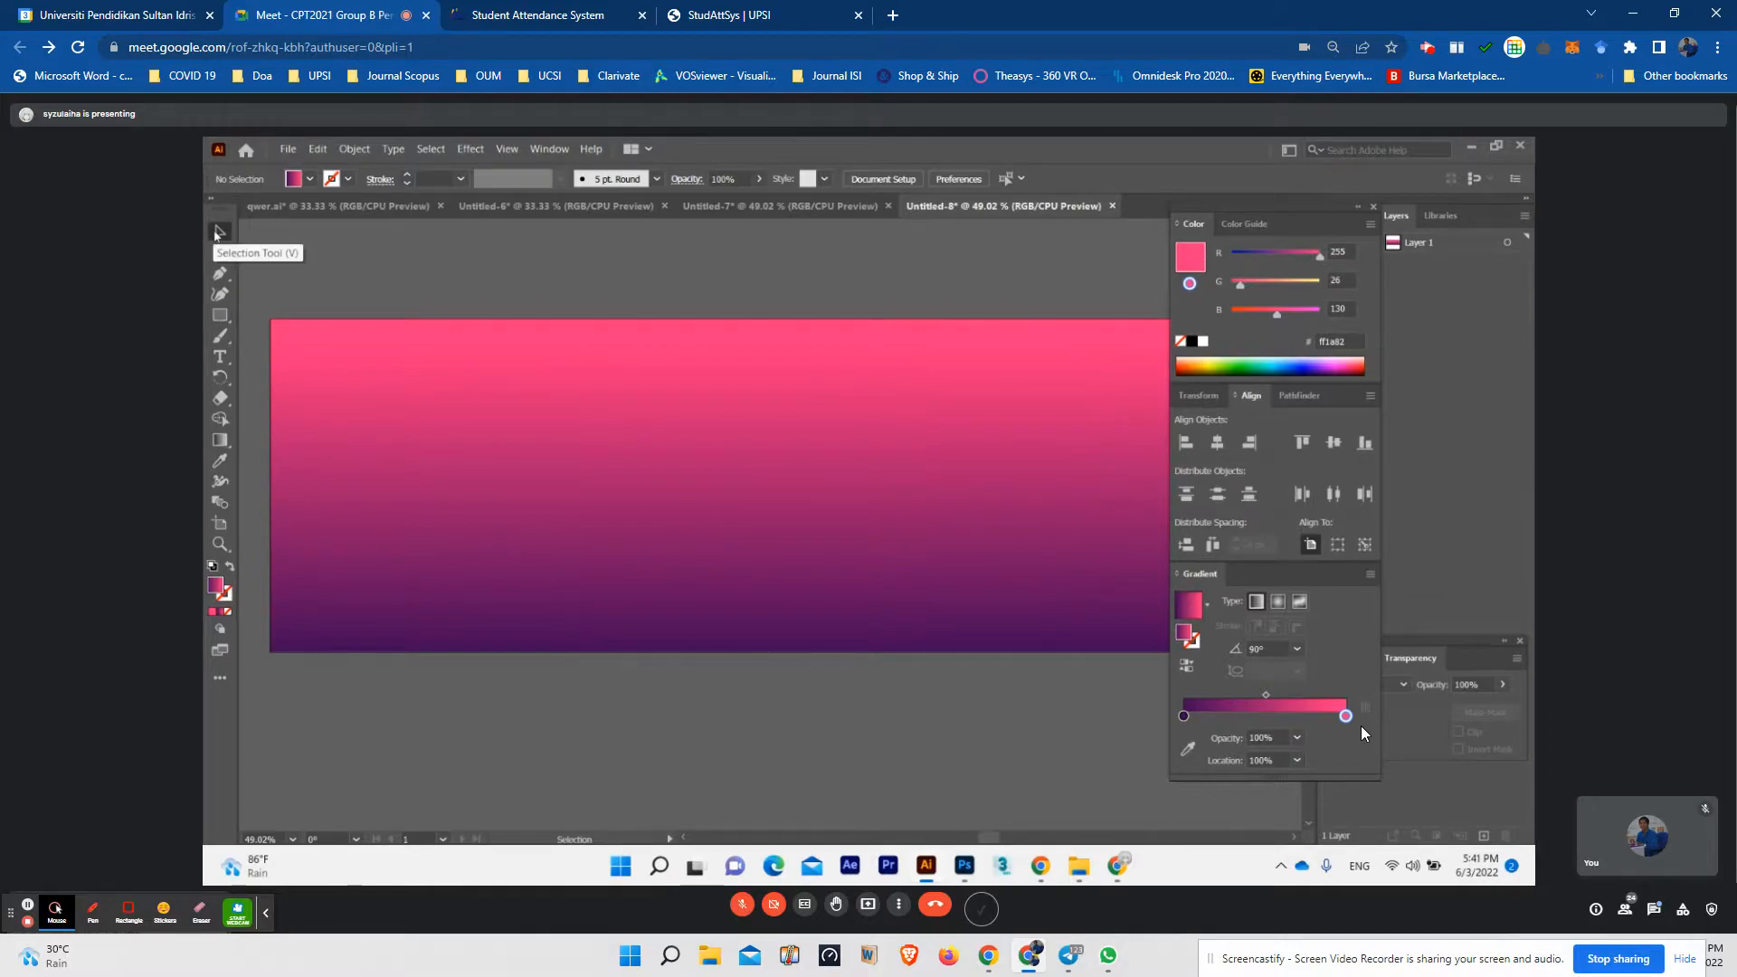
left_click(387, 391)
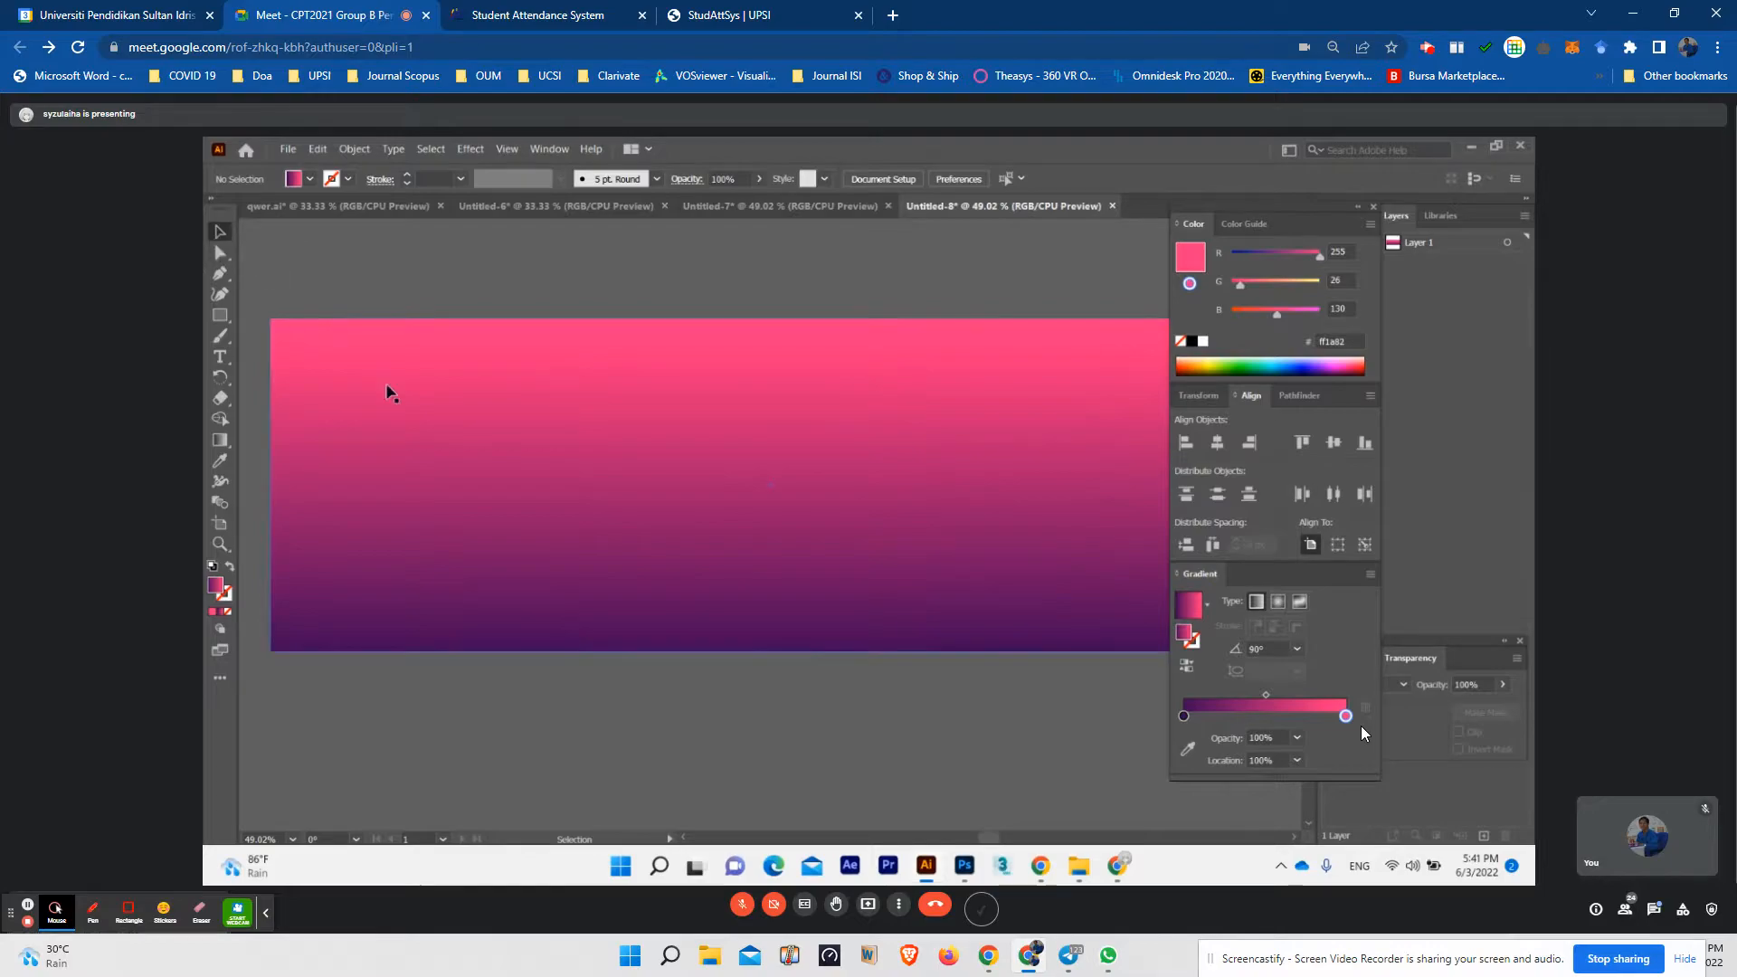
left_click(474, 434)
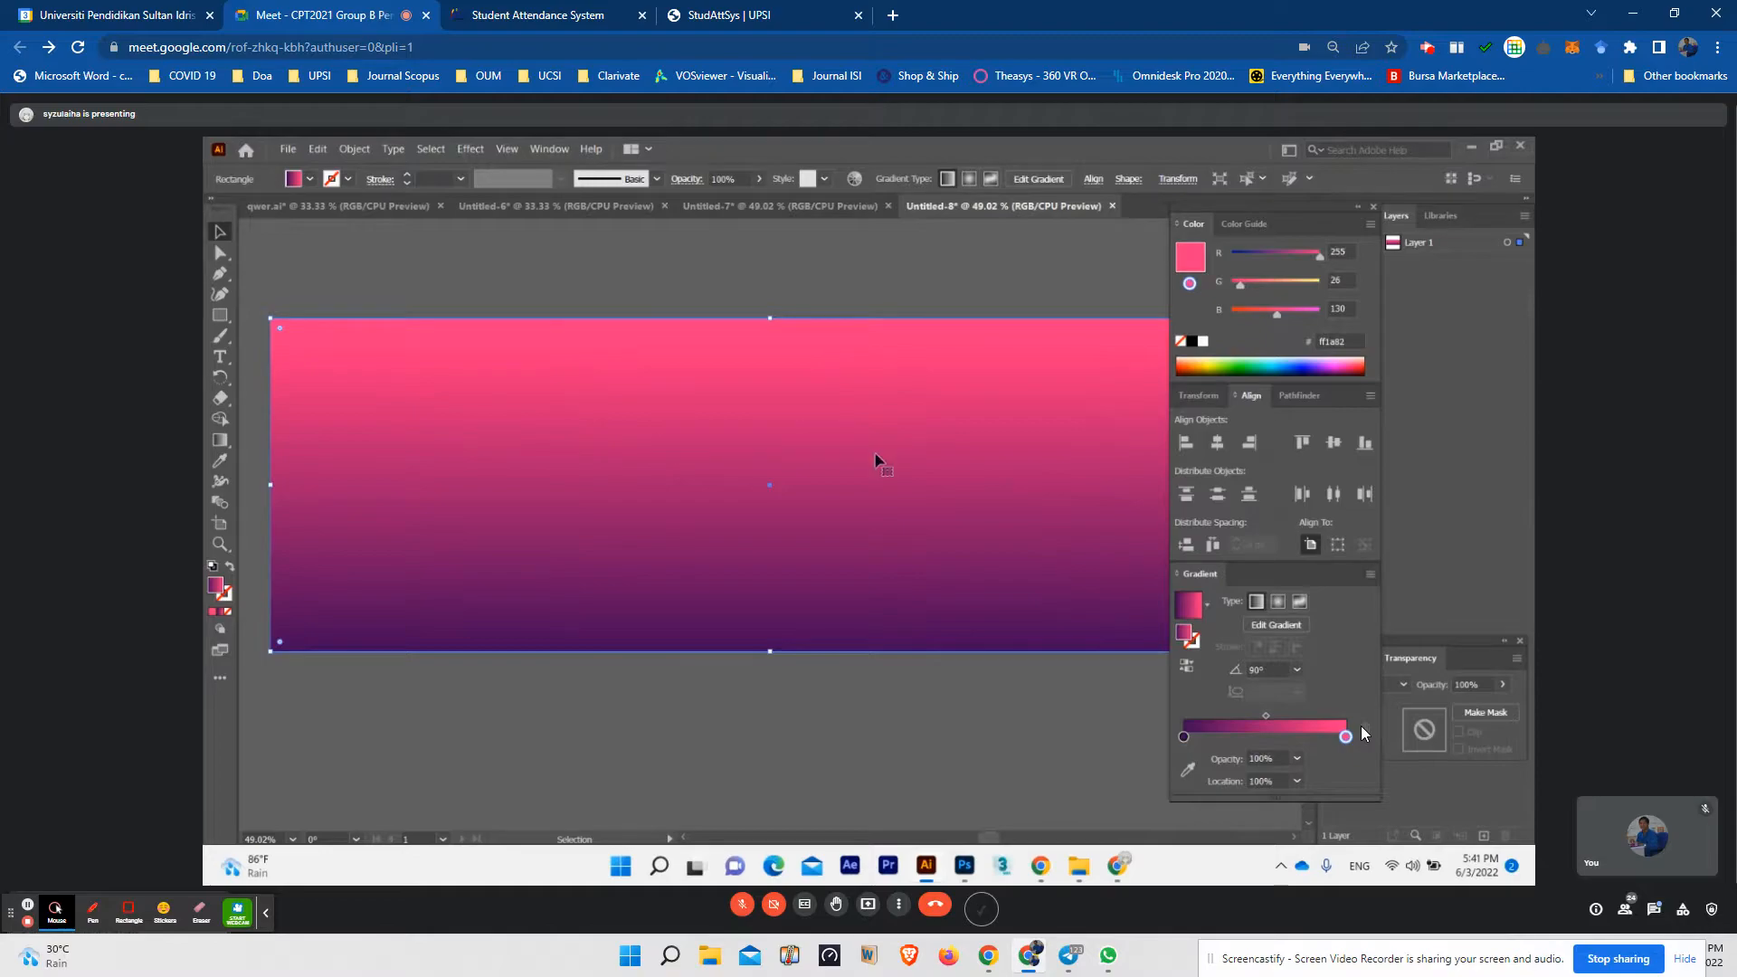
left_click_drag(453, 376, 568, 424)
left_click_drag(460, 422, 465, 456)
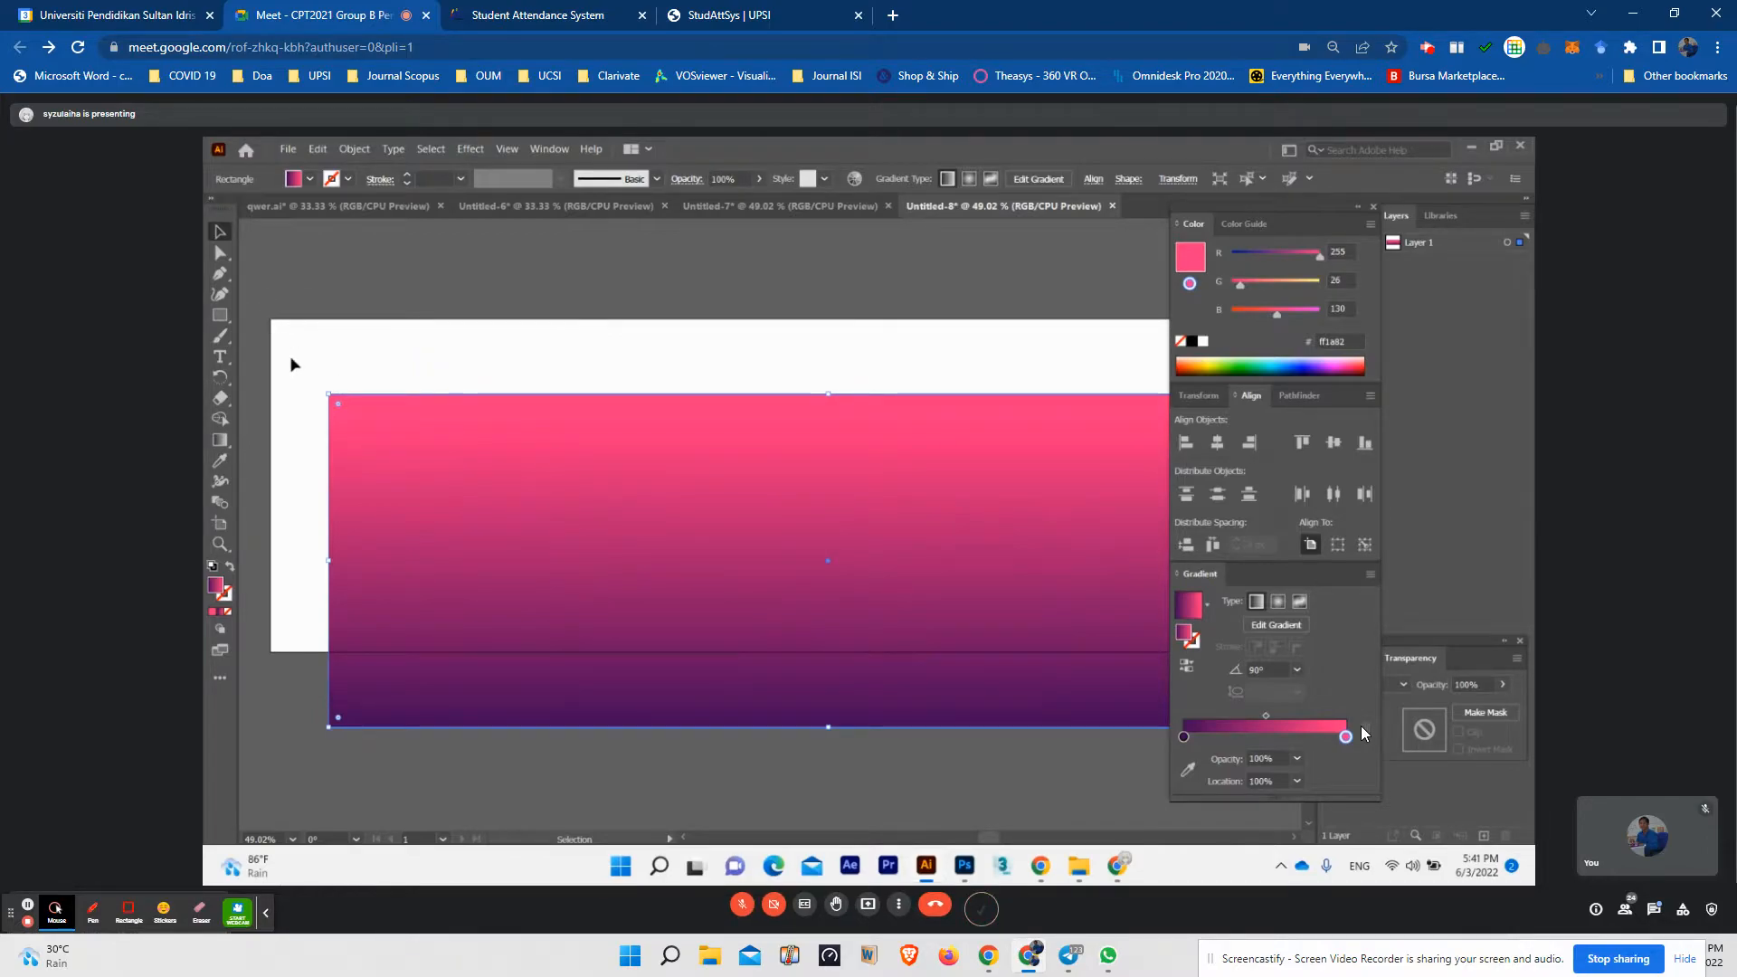
left_click(1217, 444)
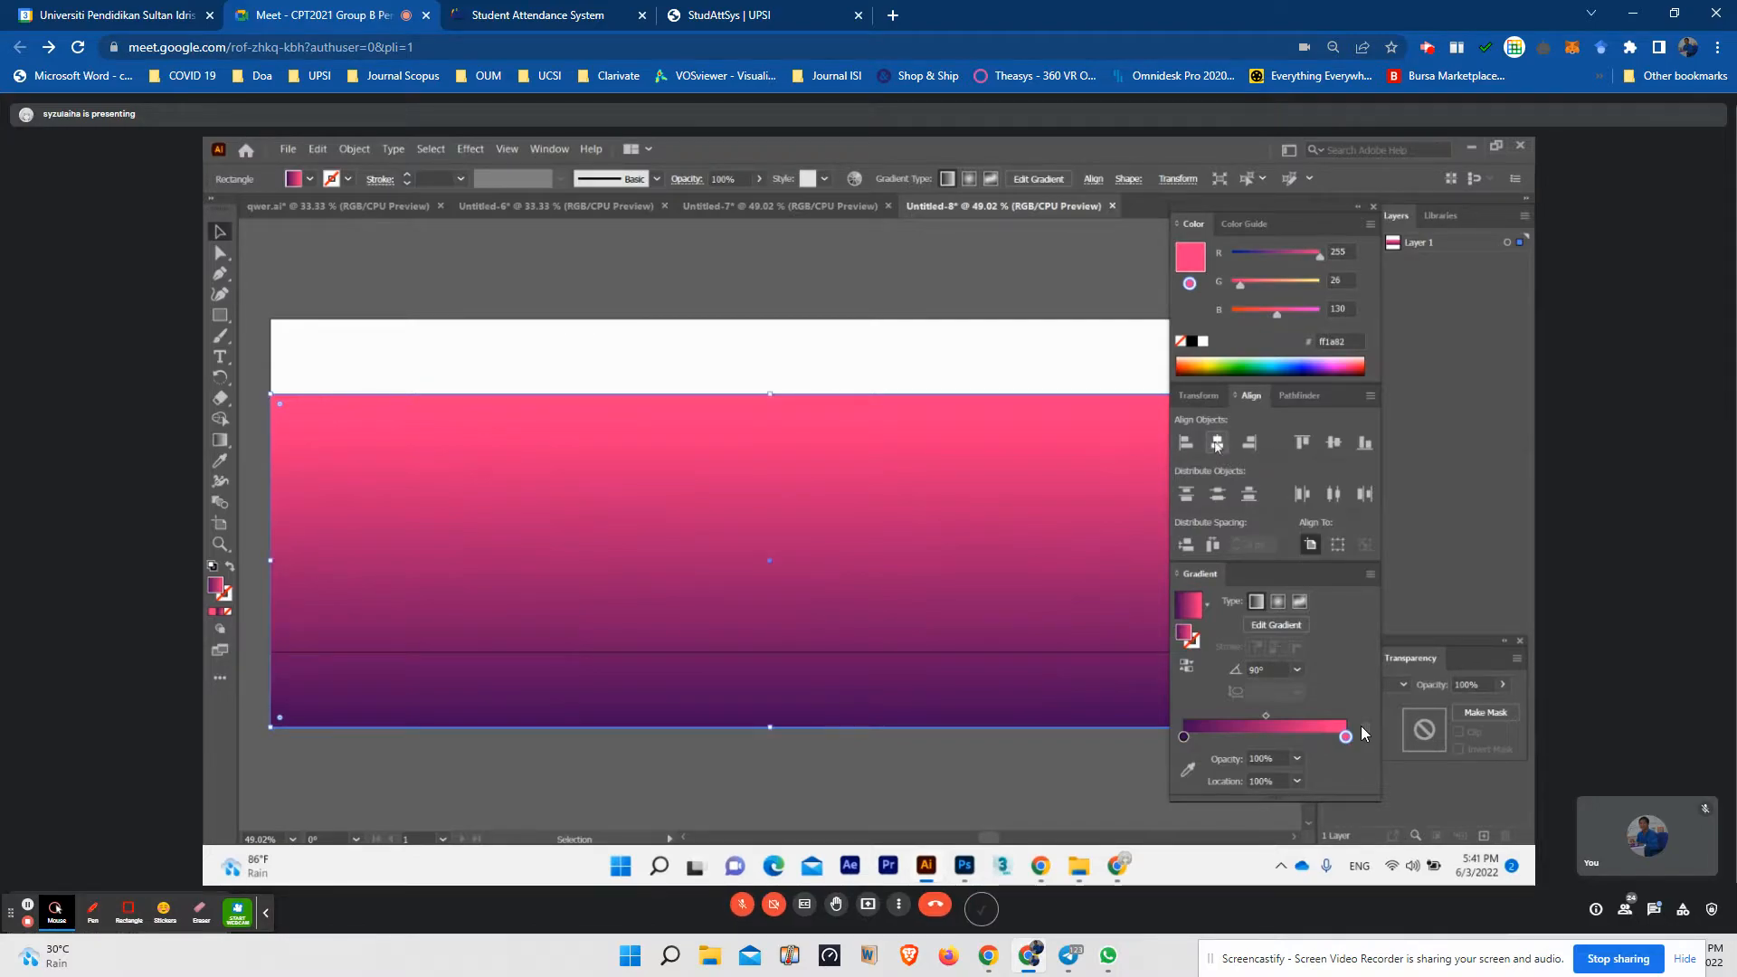
left_click(1334, 443)
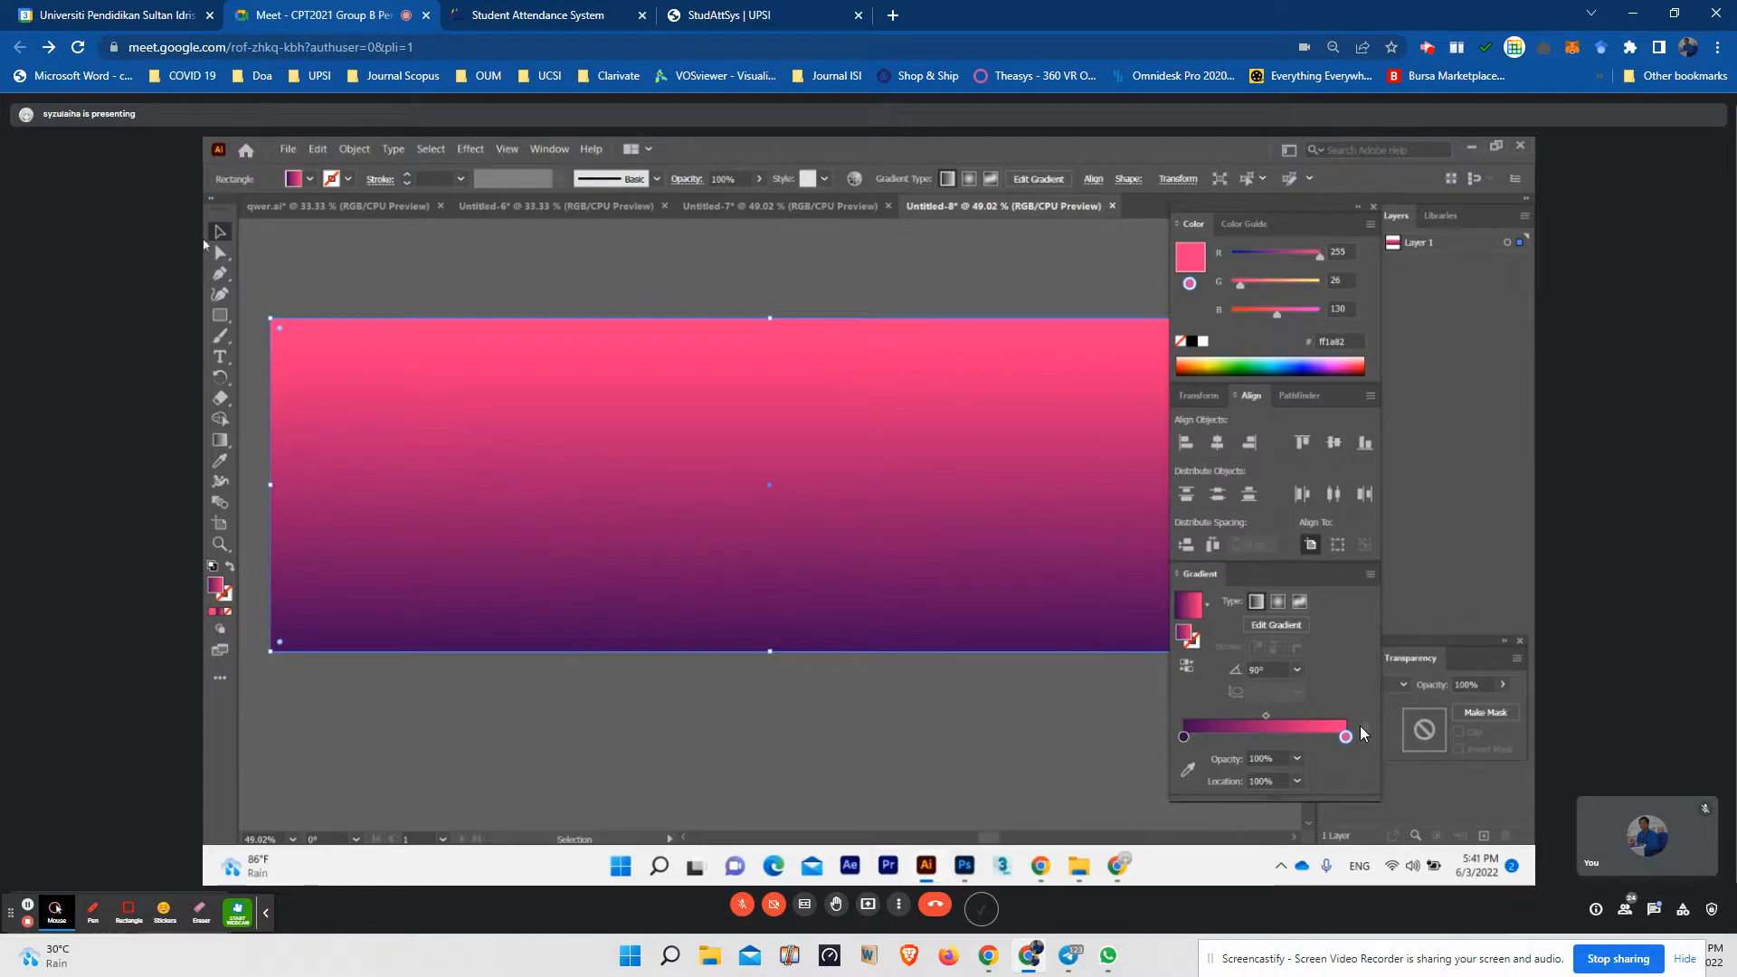
- Create a rectangle 500 px wide and 50 px high near the upper edge of the gradient background
left_click(218, 315)
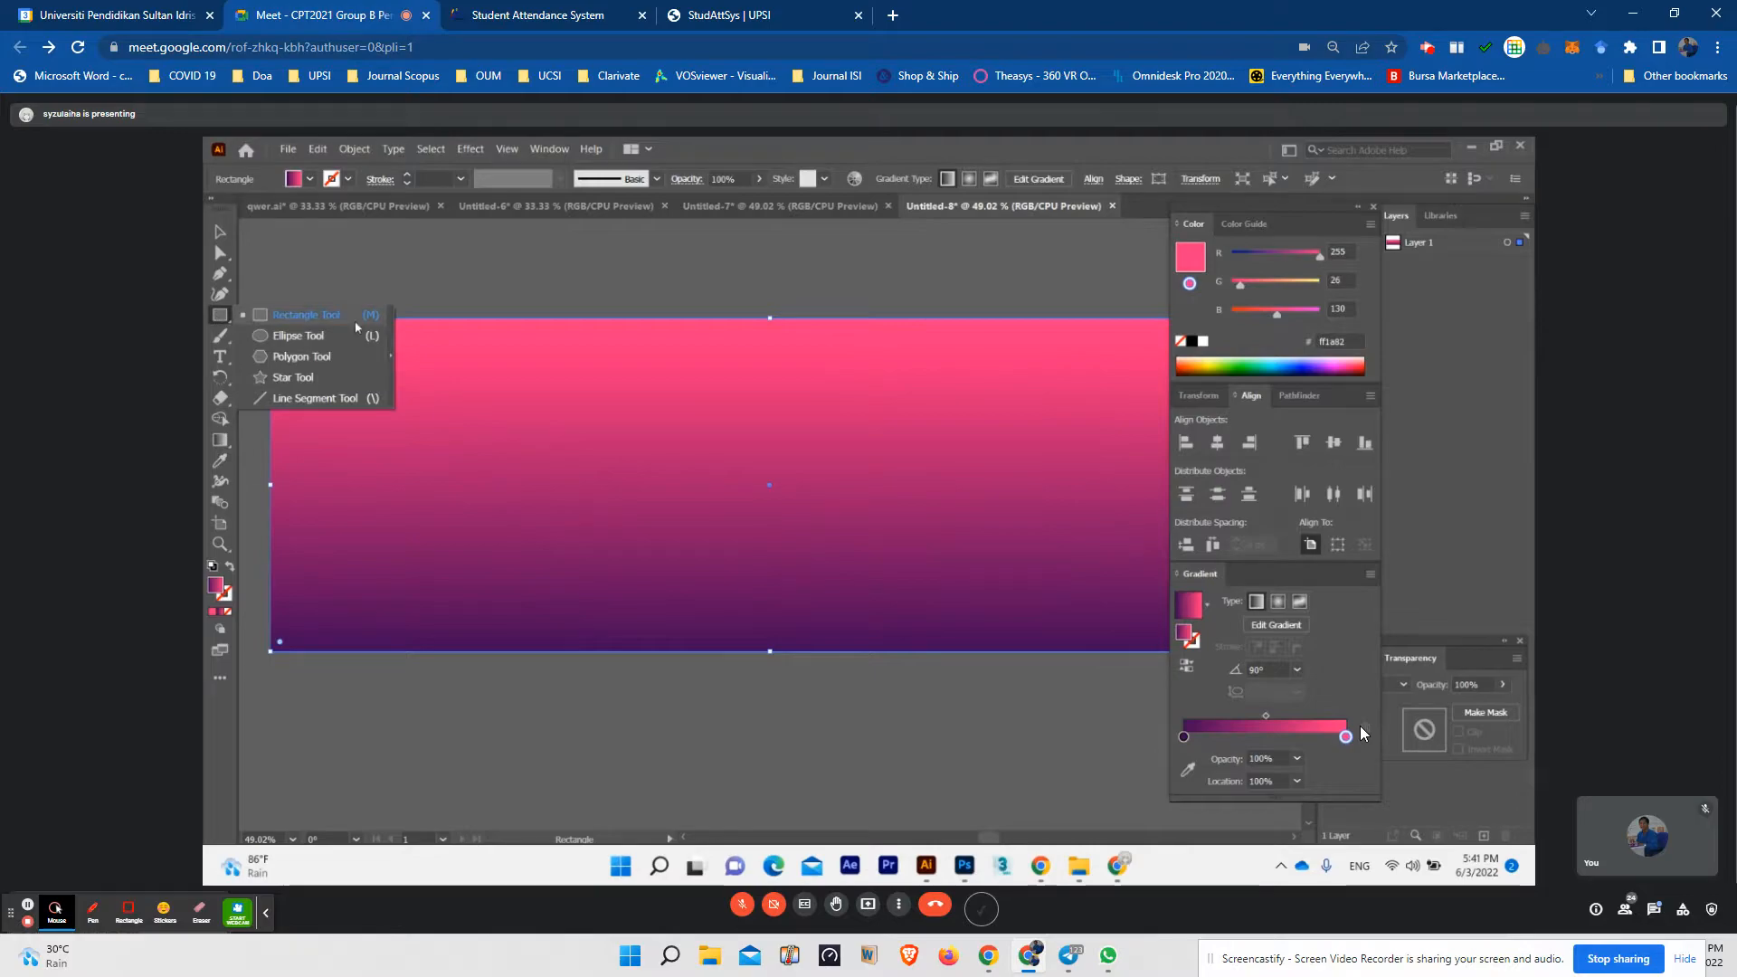
left_click(306, 315)
left_click(428, 337)
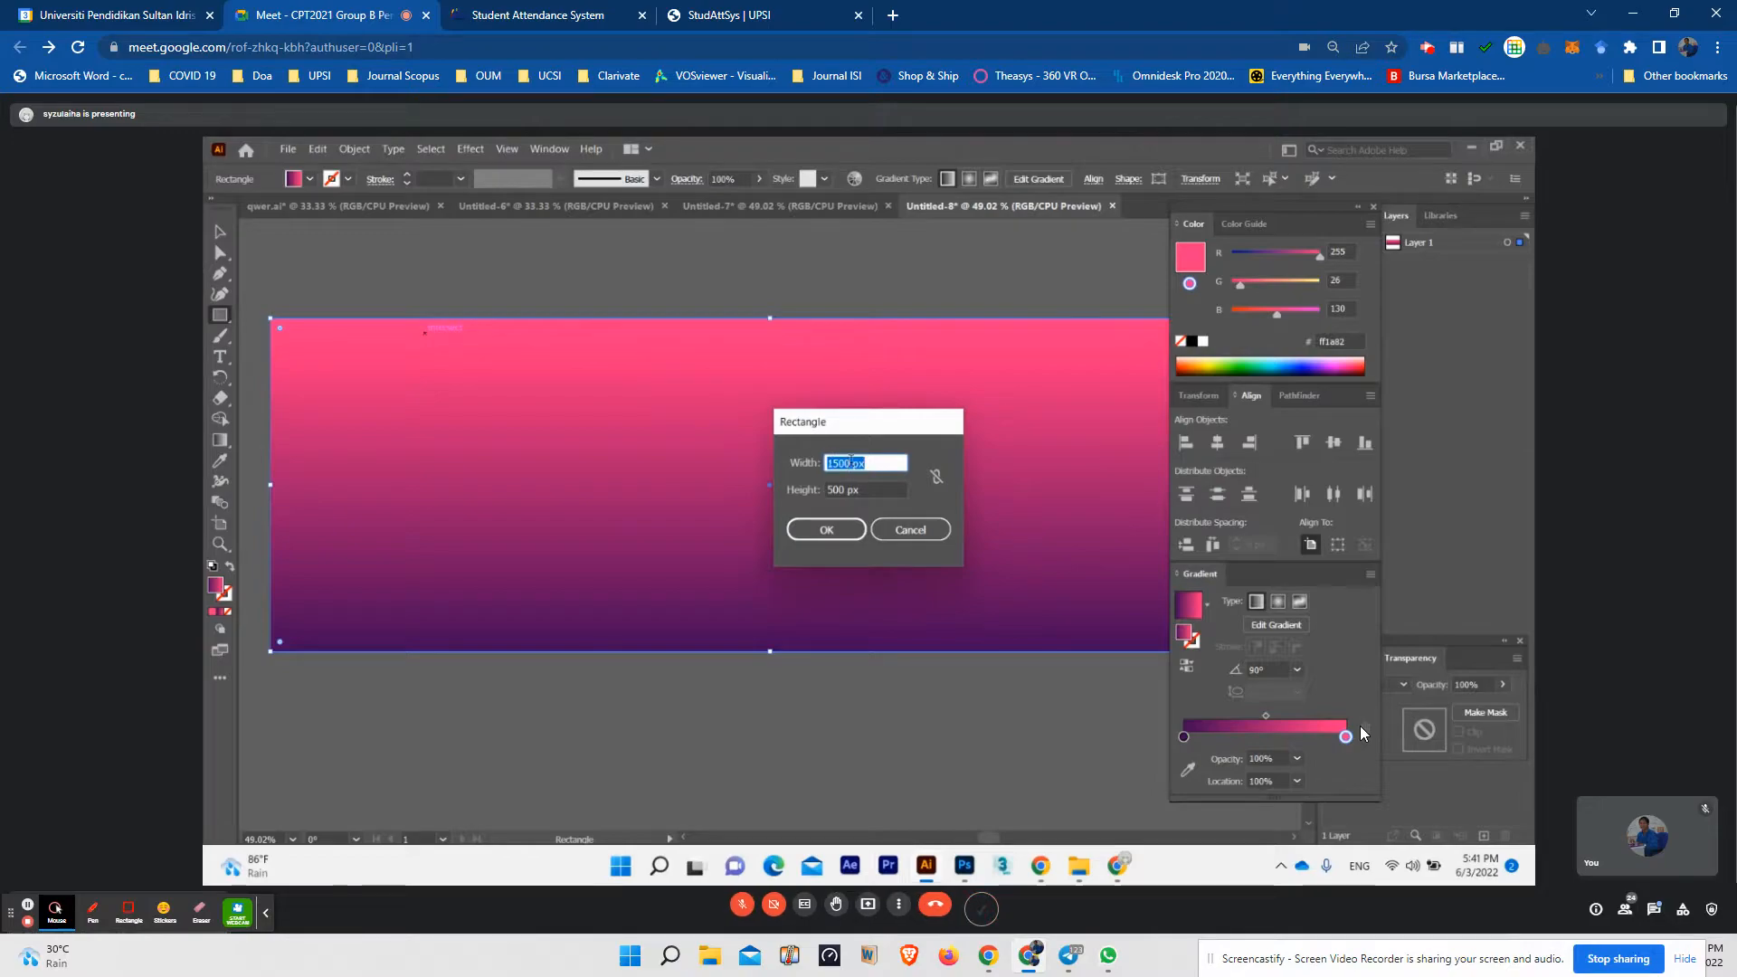
left_click_drag(854, 462, 831, 462)
left_click(849, 462)
left_click(837, 463)
key("BackSpace")
left_click(842, 489)
key("BackSpace")
key("BackSpace")
key("BackSpace")
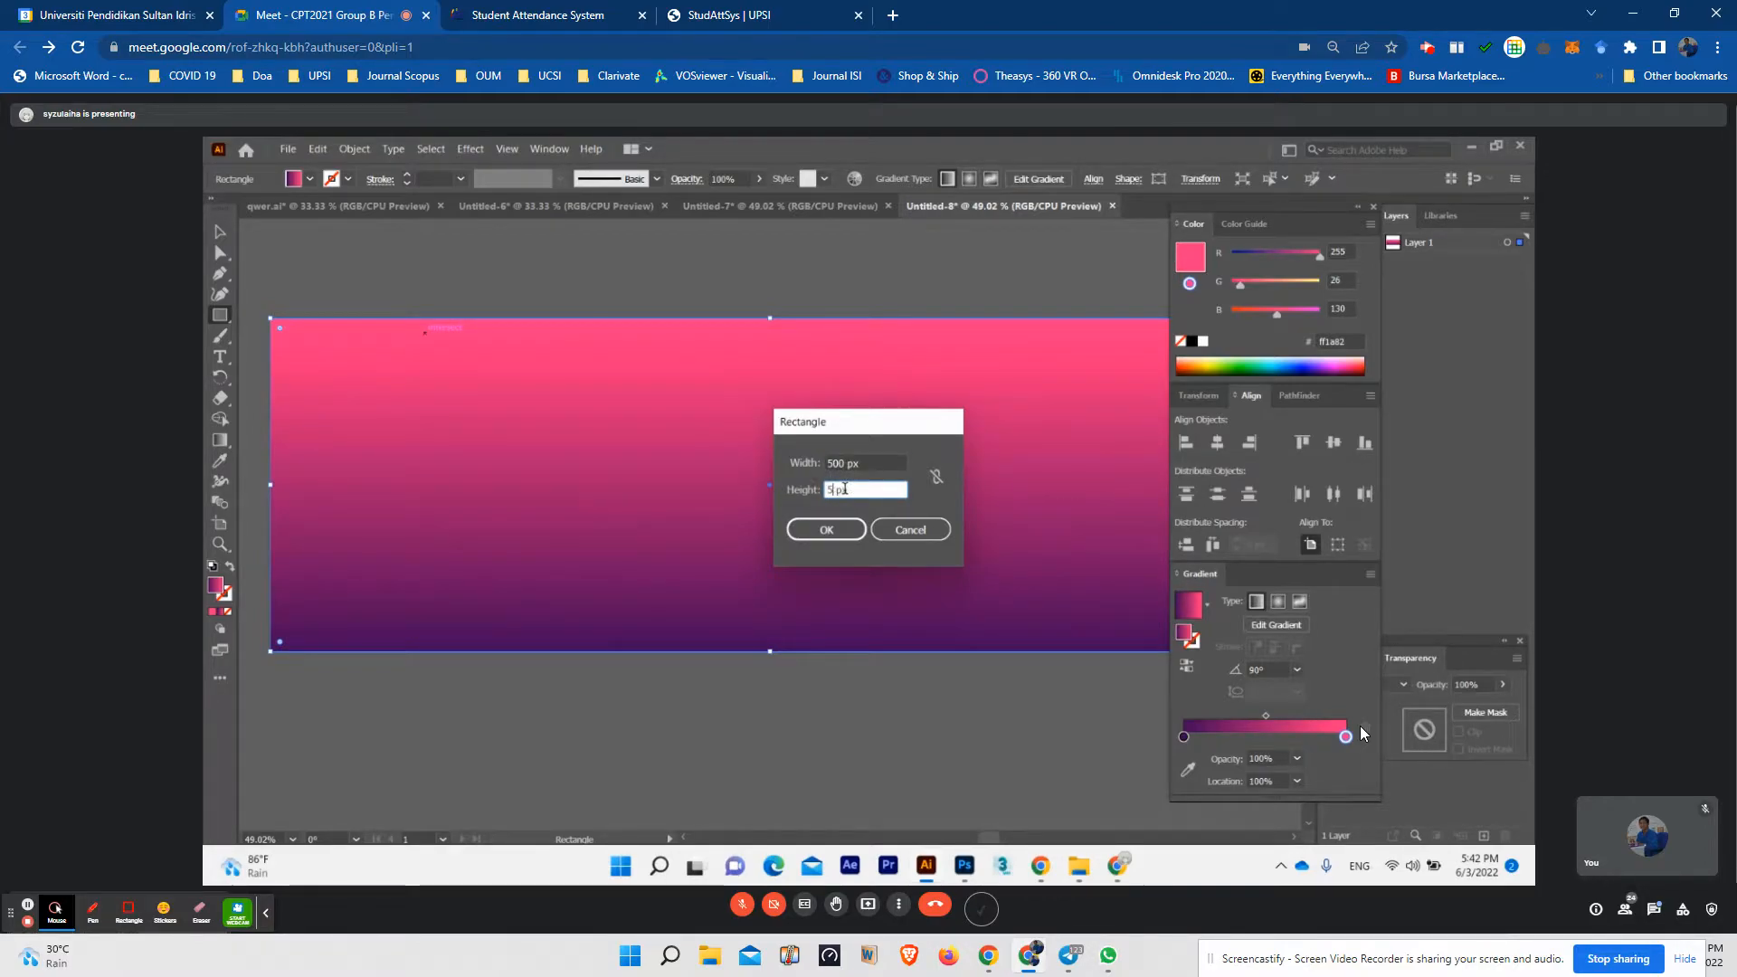
type("50")
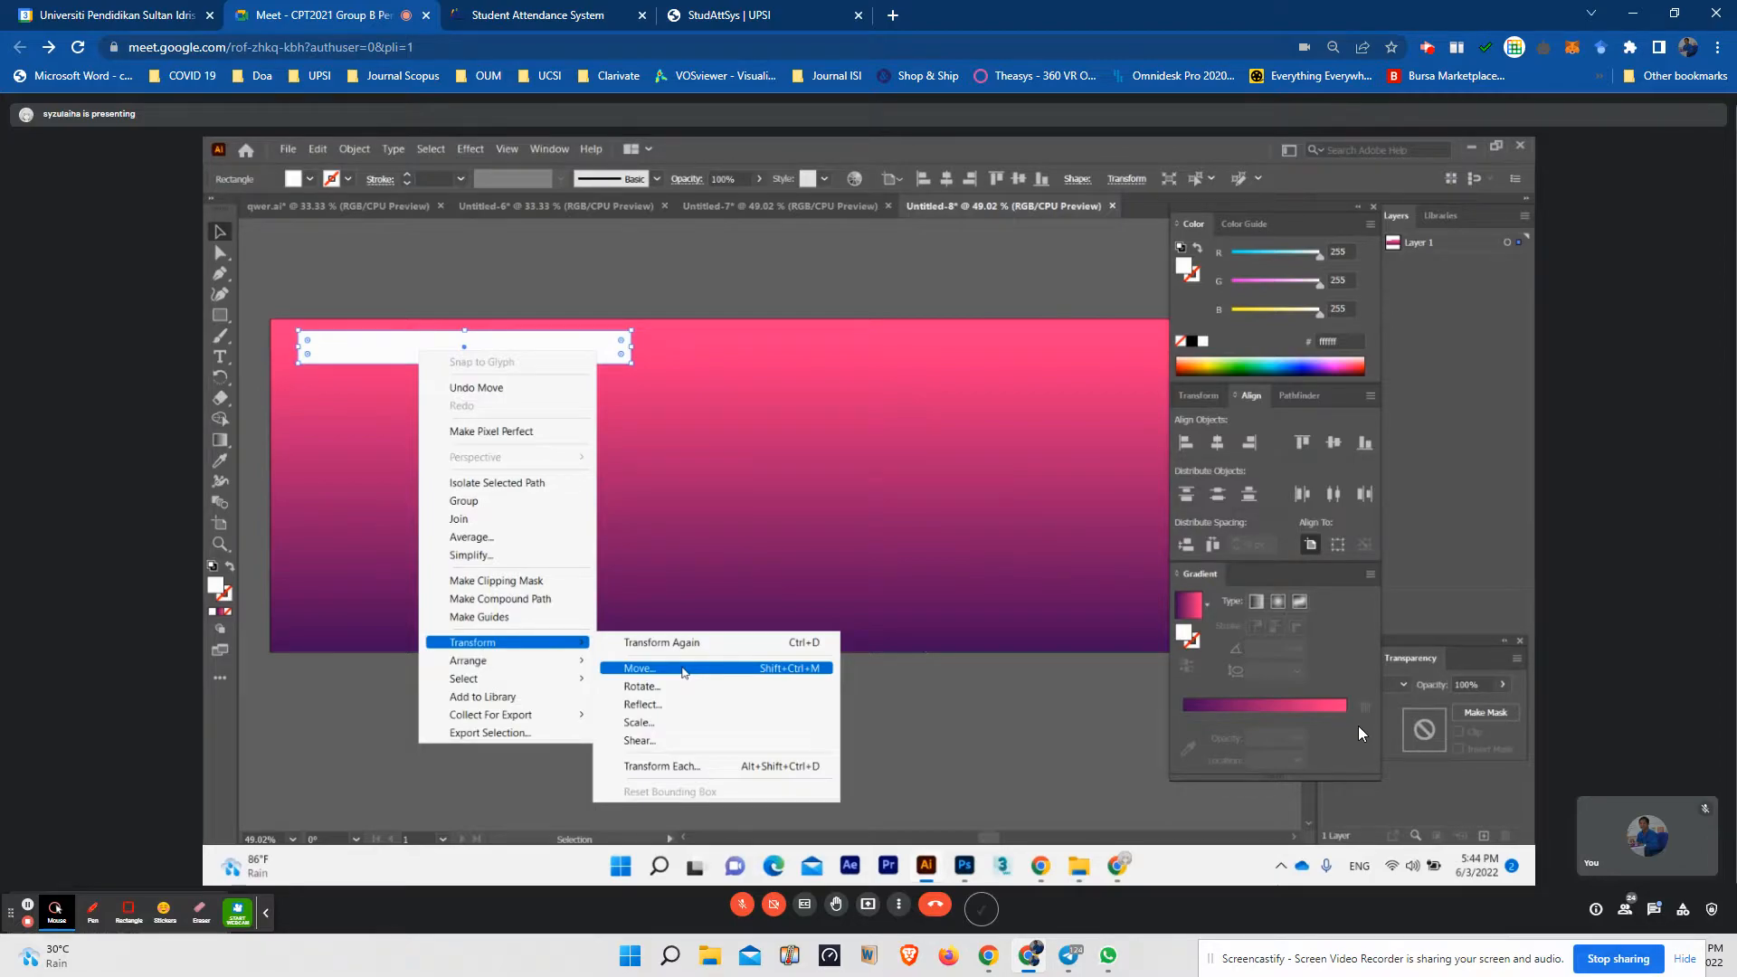
- Copy the white bar directly below itself with a Move transform of 0 px horizontal and 50 px vertical
left_click(683, 670)
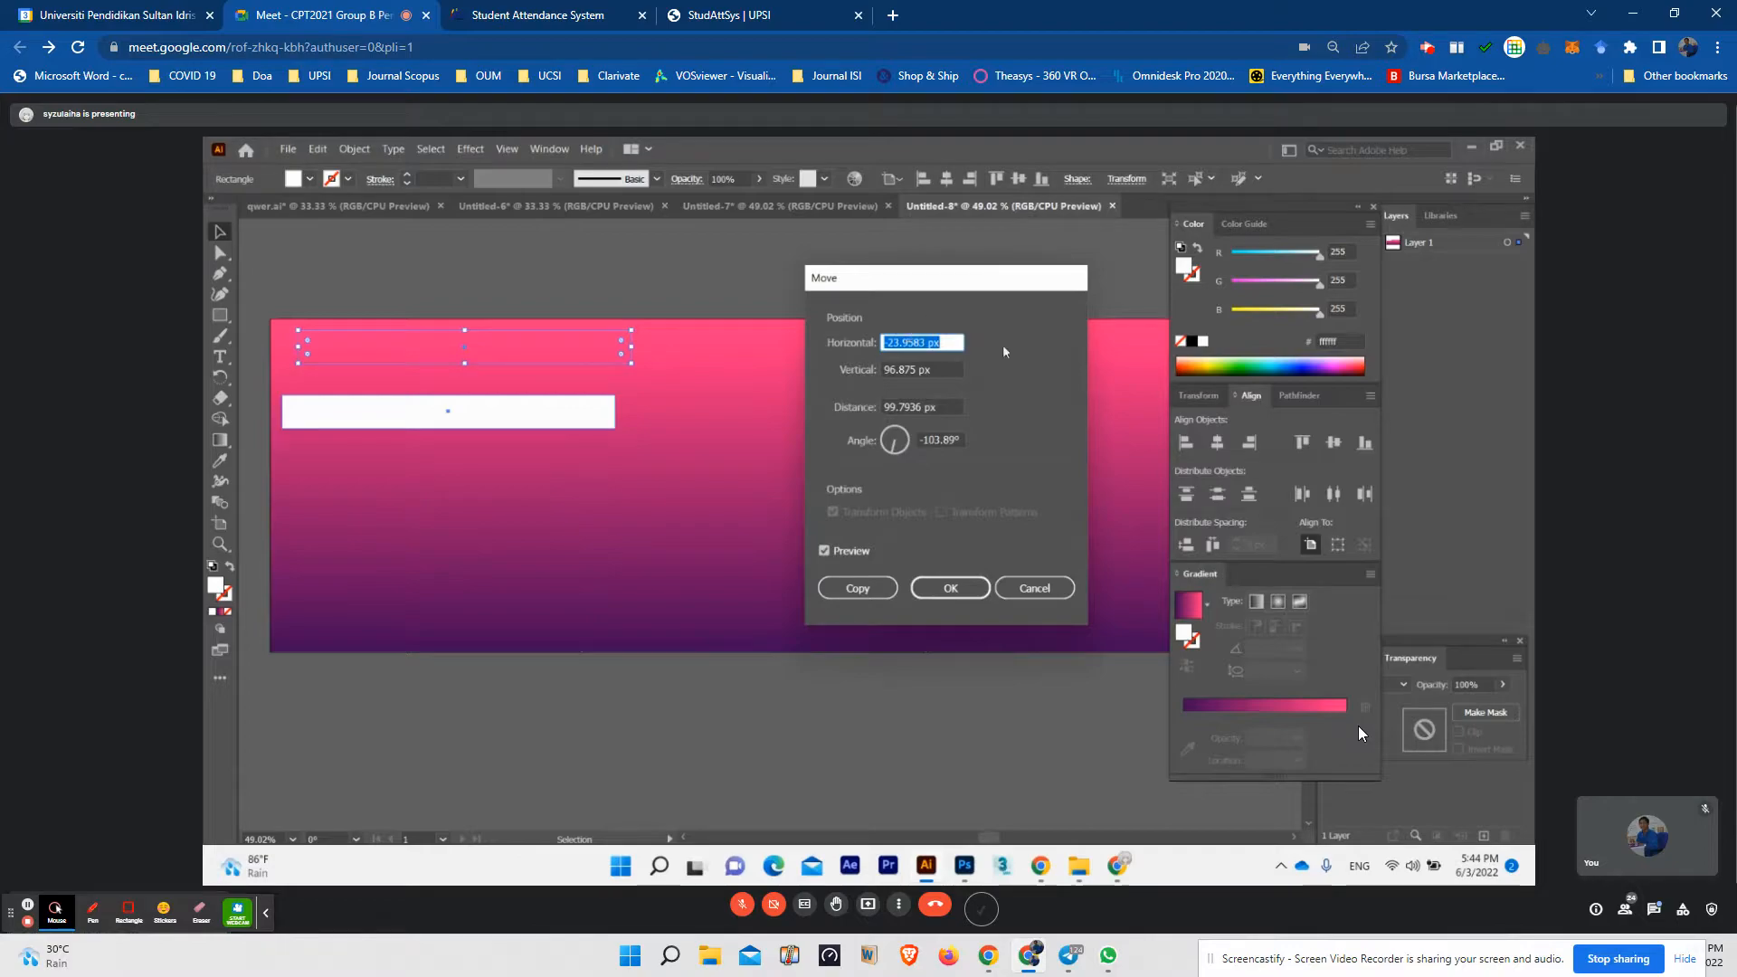
left_click(925, 342)
left_click_drag(926, 342, 878, 344)
type("0")
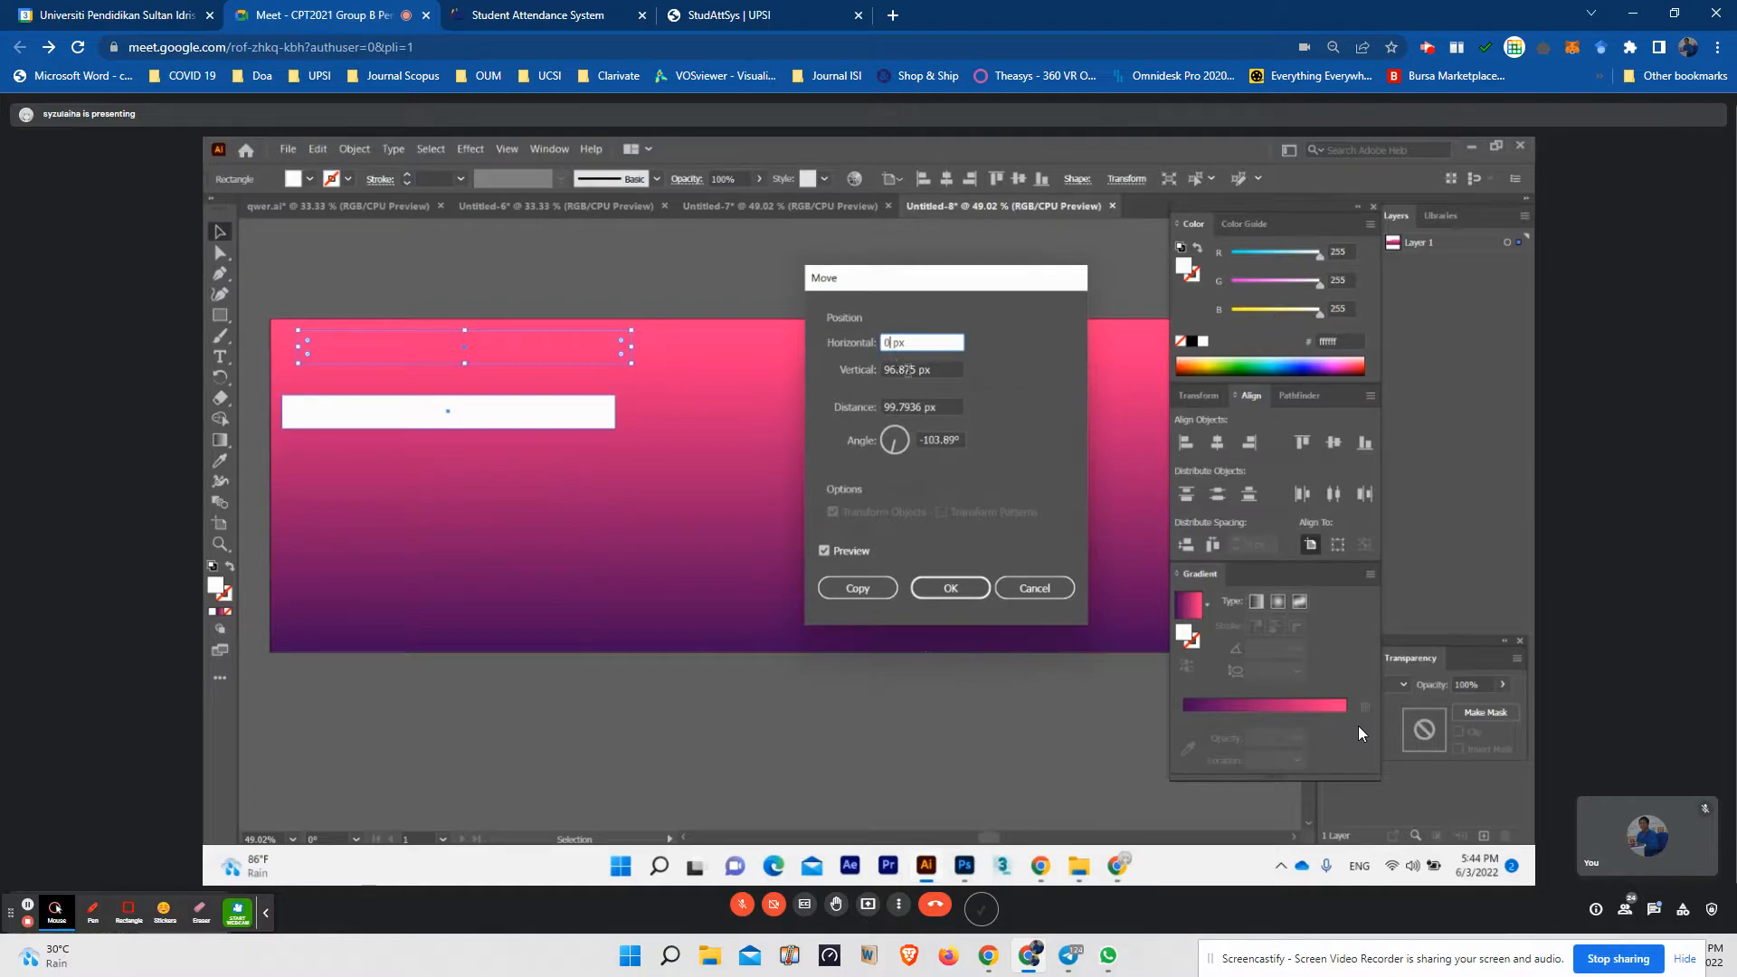
left_click(915, 370)
left_click_drag(917, 370, 874, 372)
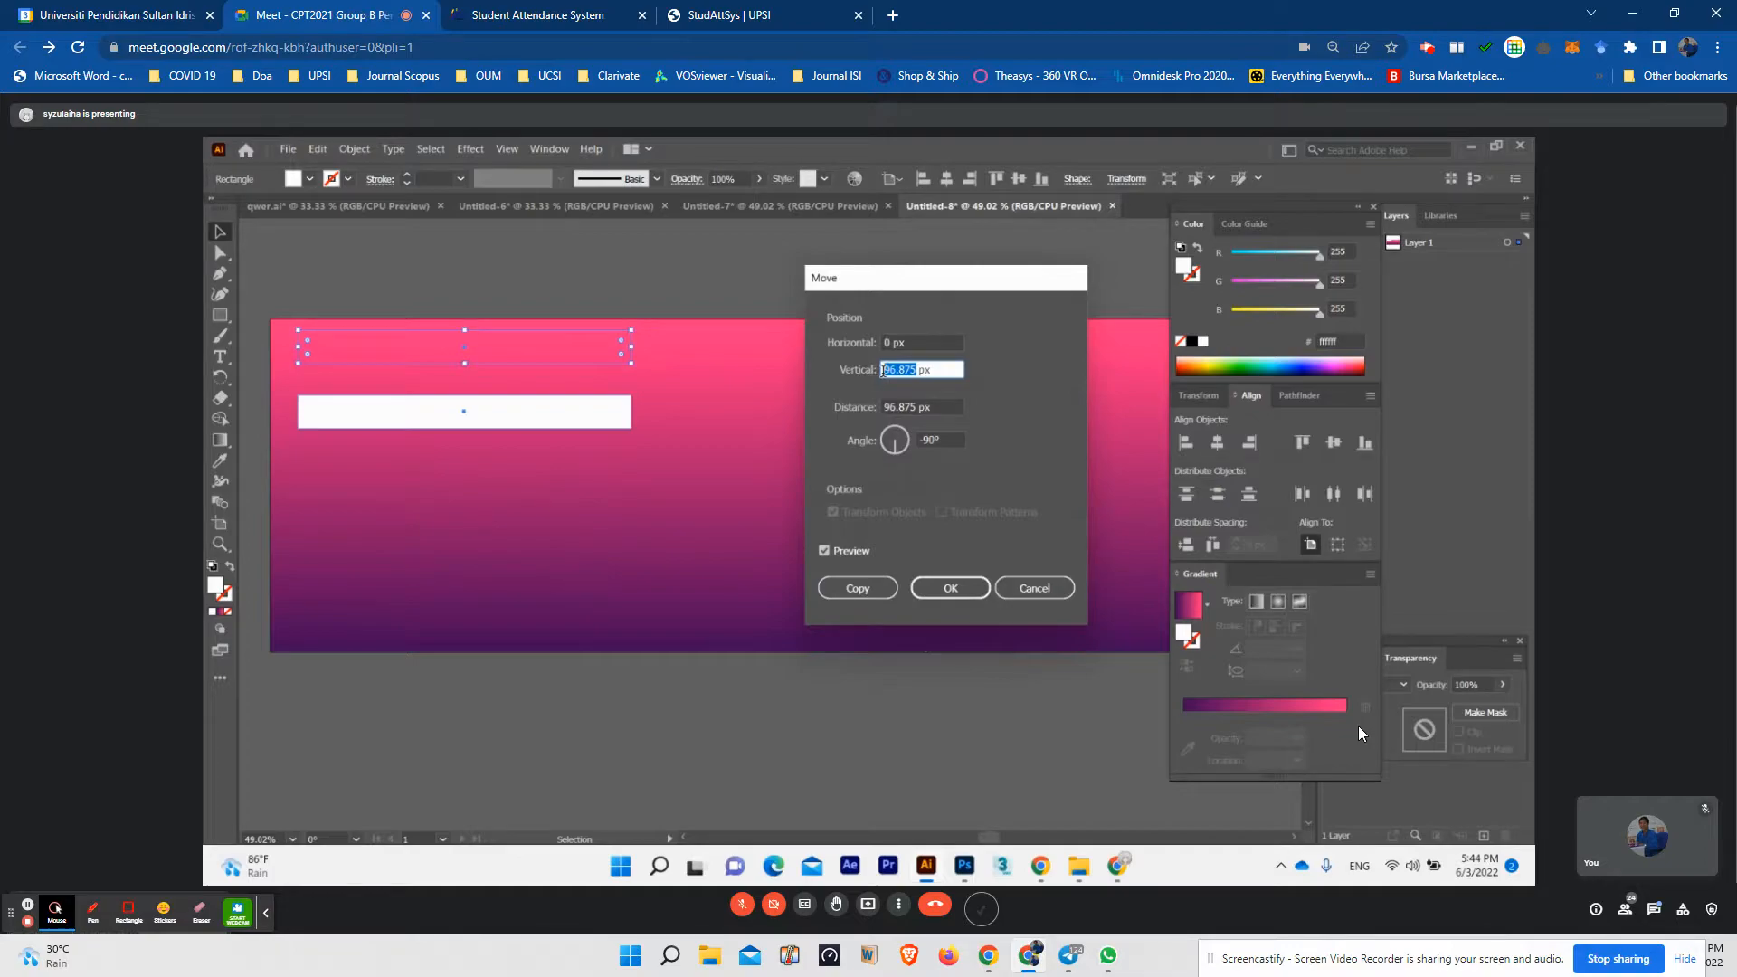
type("50")
key("Tab")
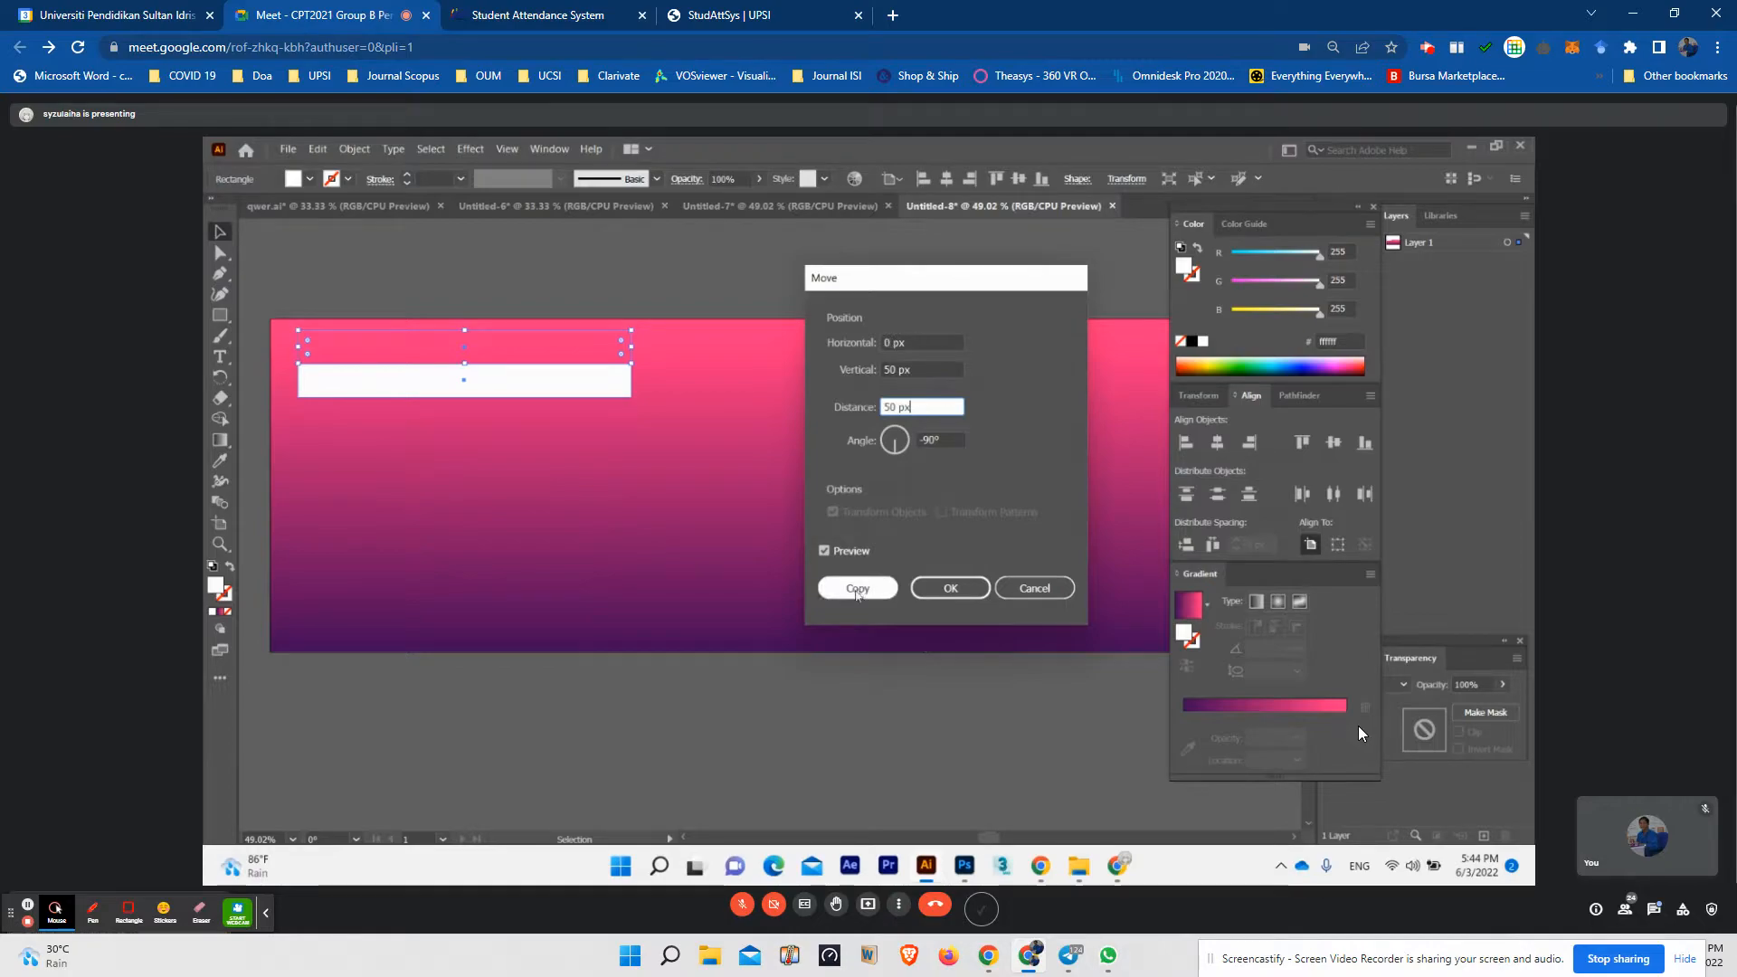
left_click(926, 342)
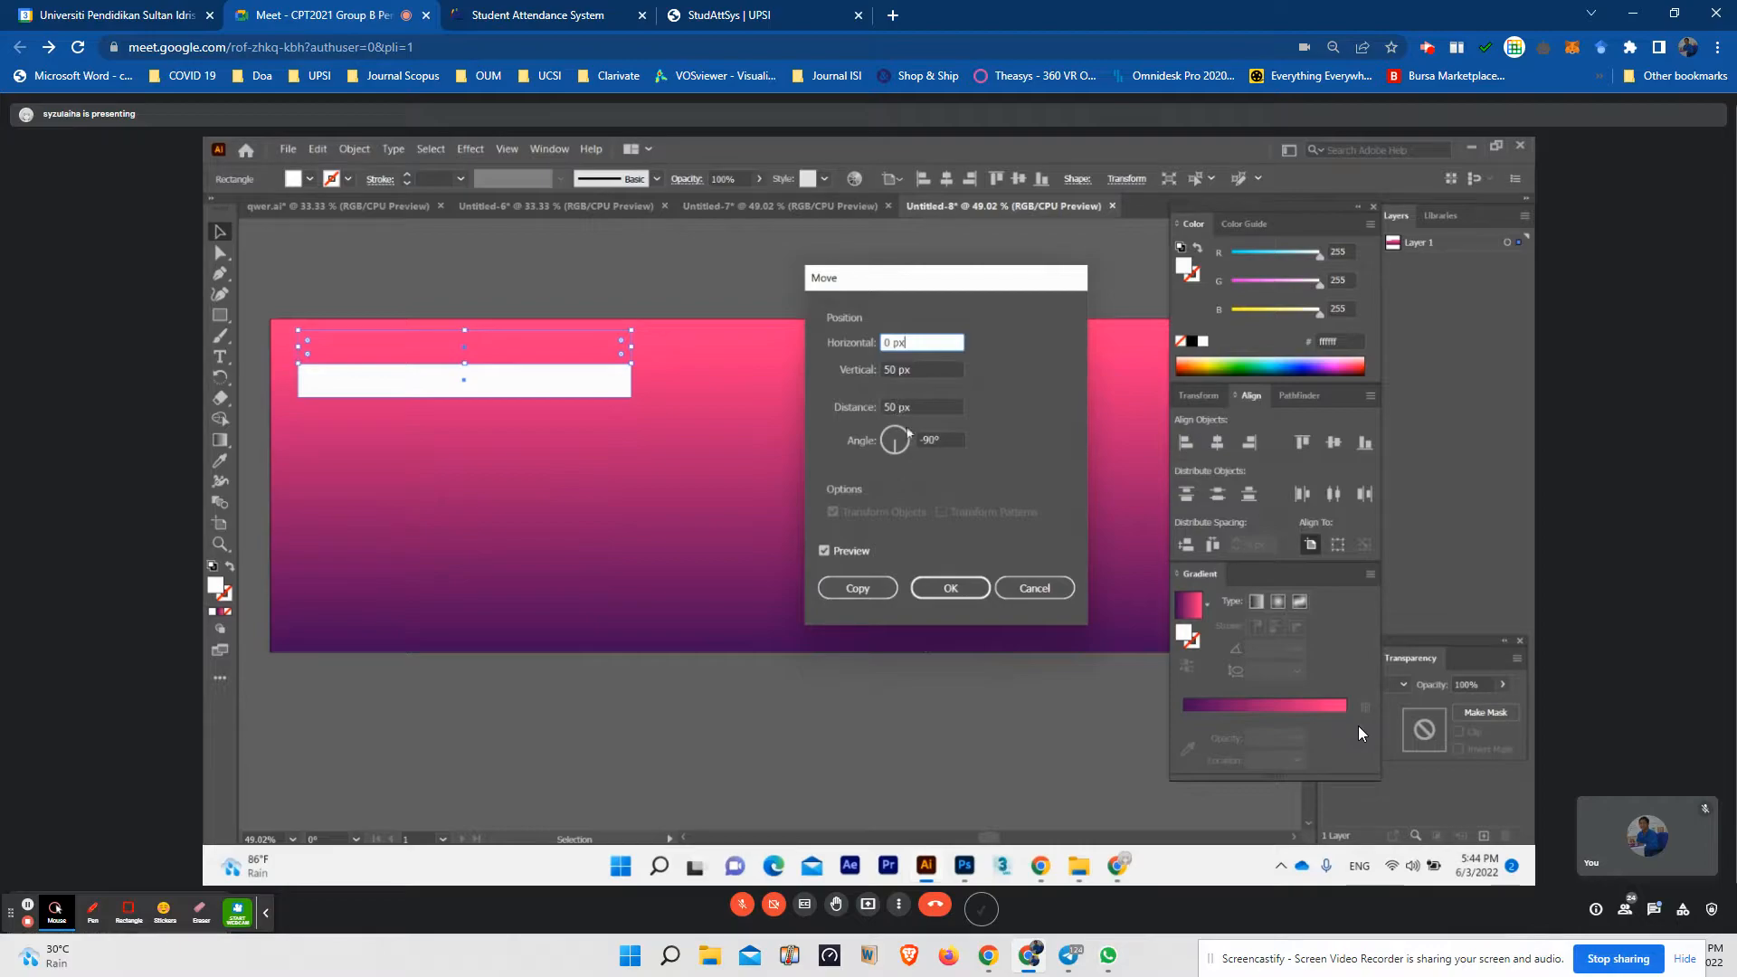
left_click(845, 590)
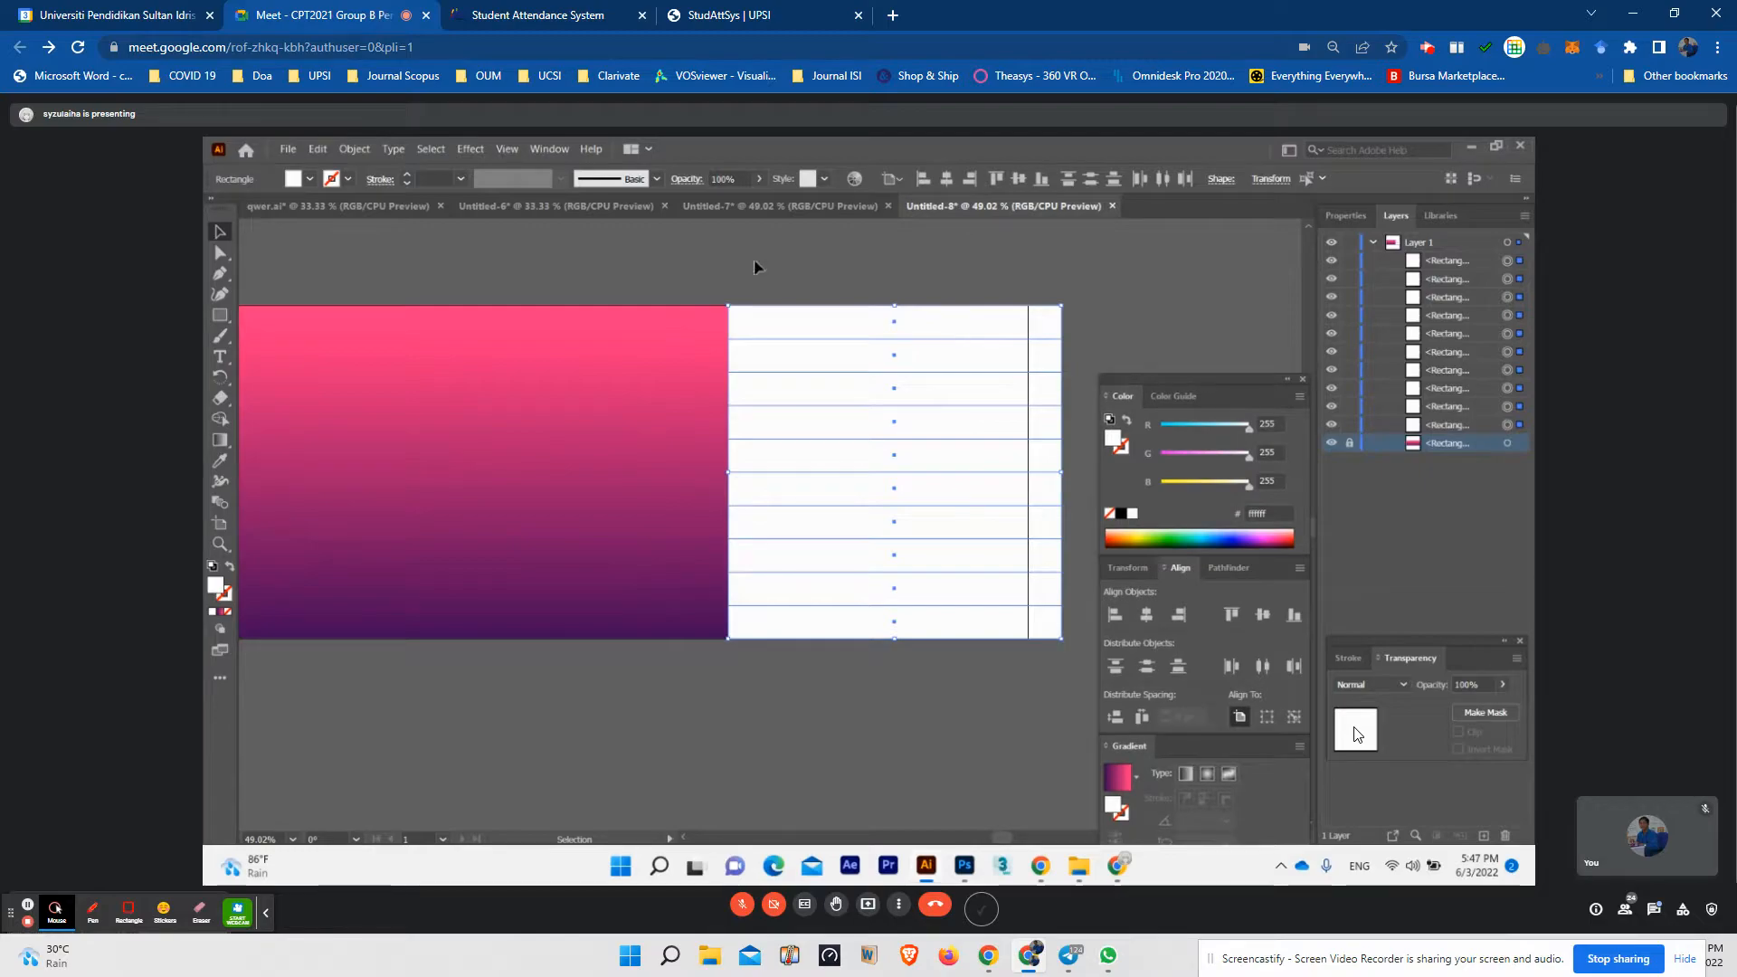
- Select all ten stacked white bars at the artboard's right end with a marquee around their outer edge, and deselect them
left_click(1056, 292)
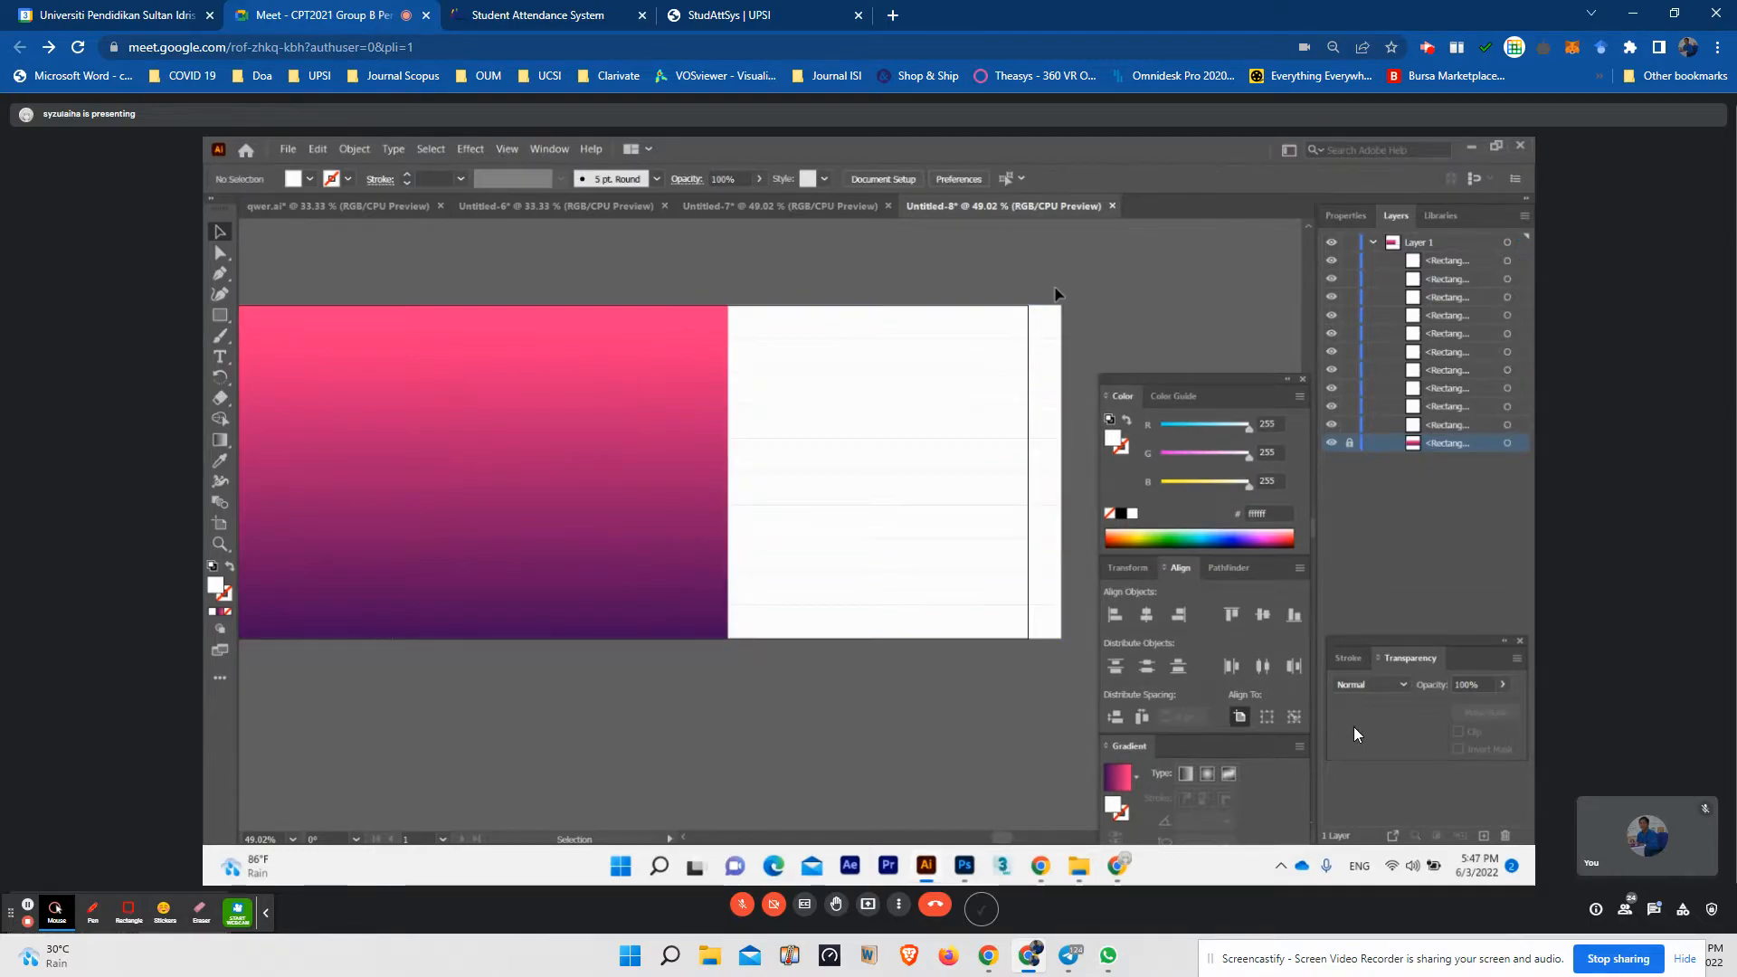
left_click_drag(1042, 276, 1075, 685)
left_click(1063, 286)
left_click_drag(1043, 306, 1075, 349)
left_click_drag(1071, 509, 1067, 593)
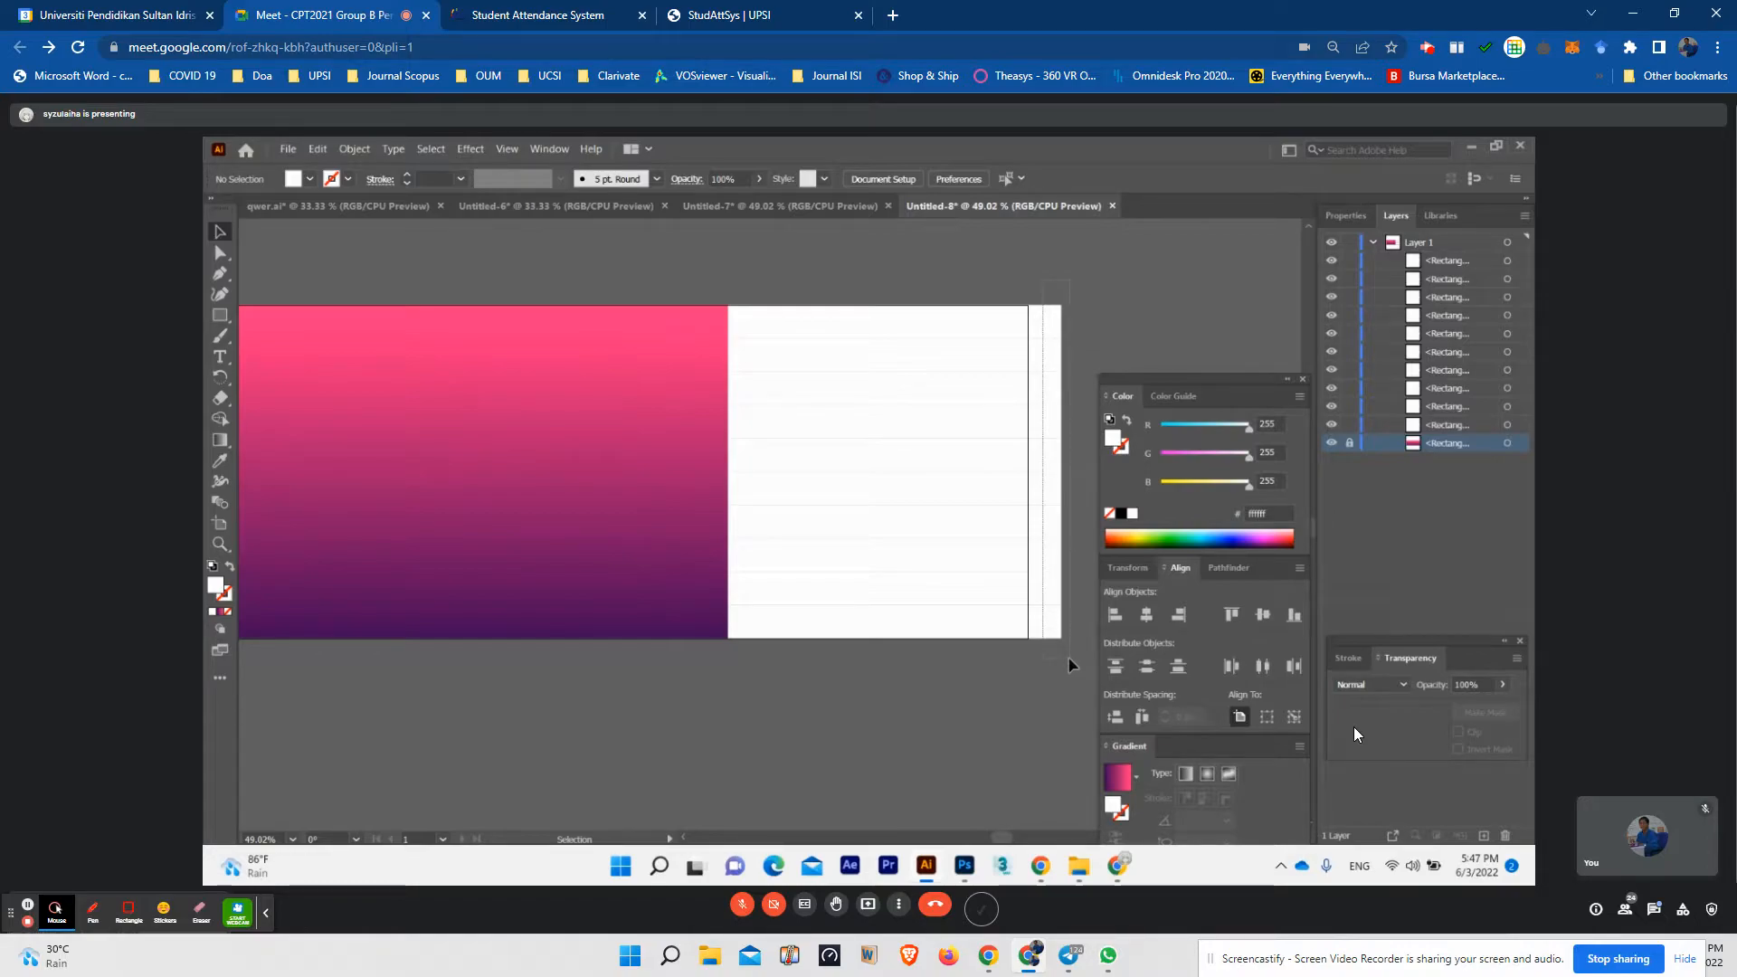
left_click_drag(1069, 658, 1067, 657)
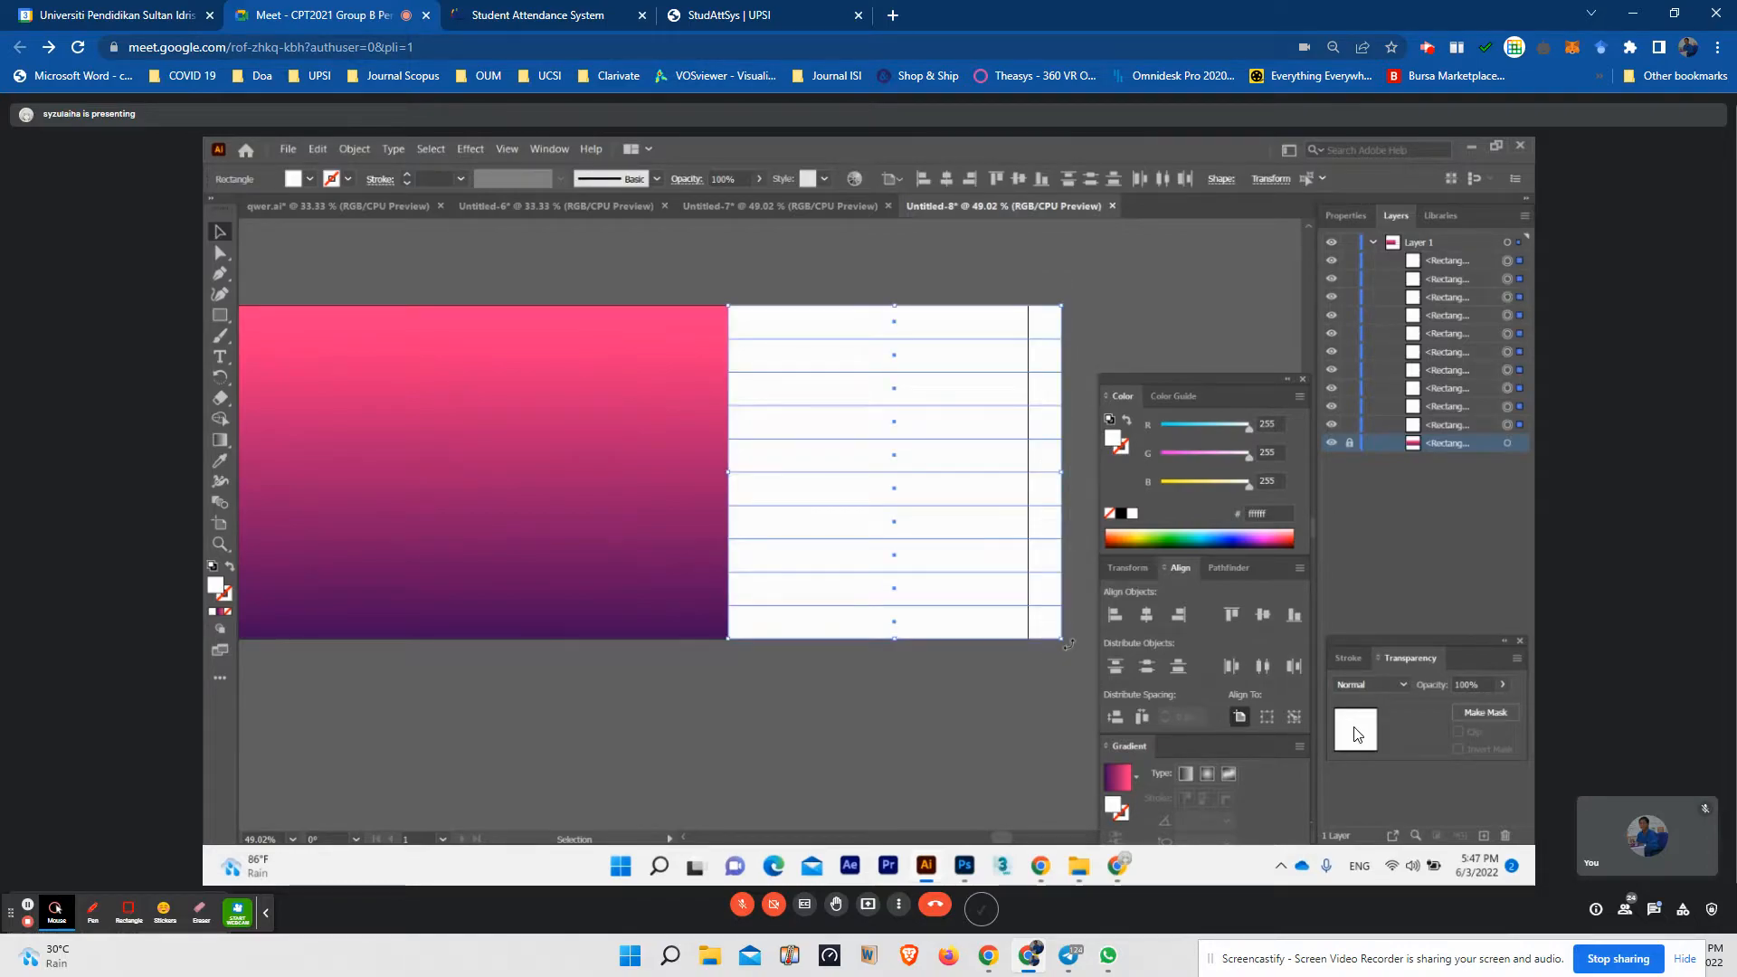
left_click(963, 698)
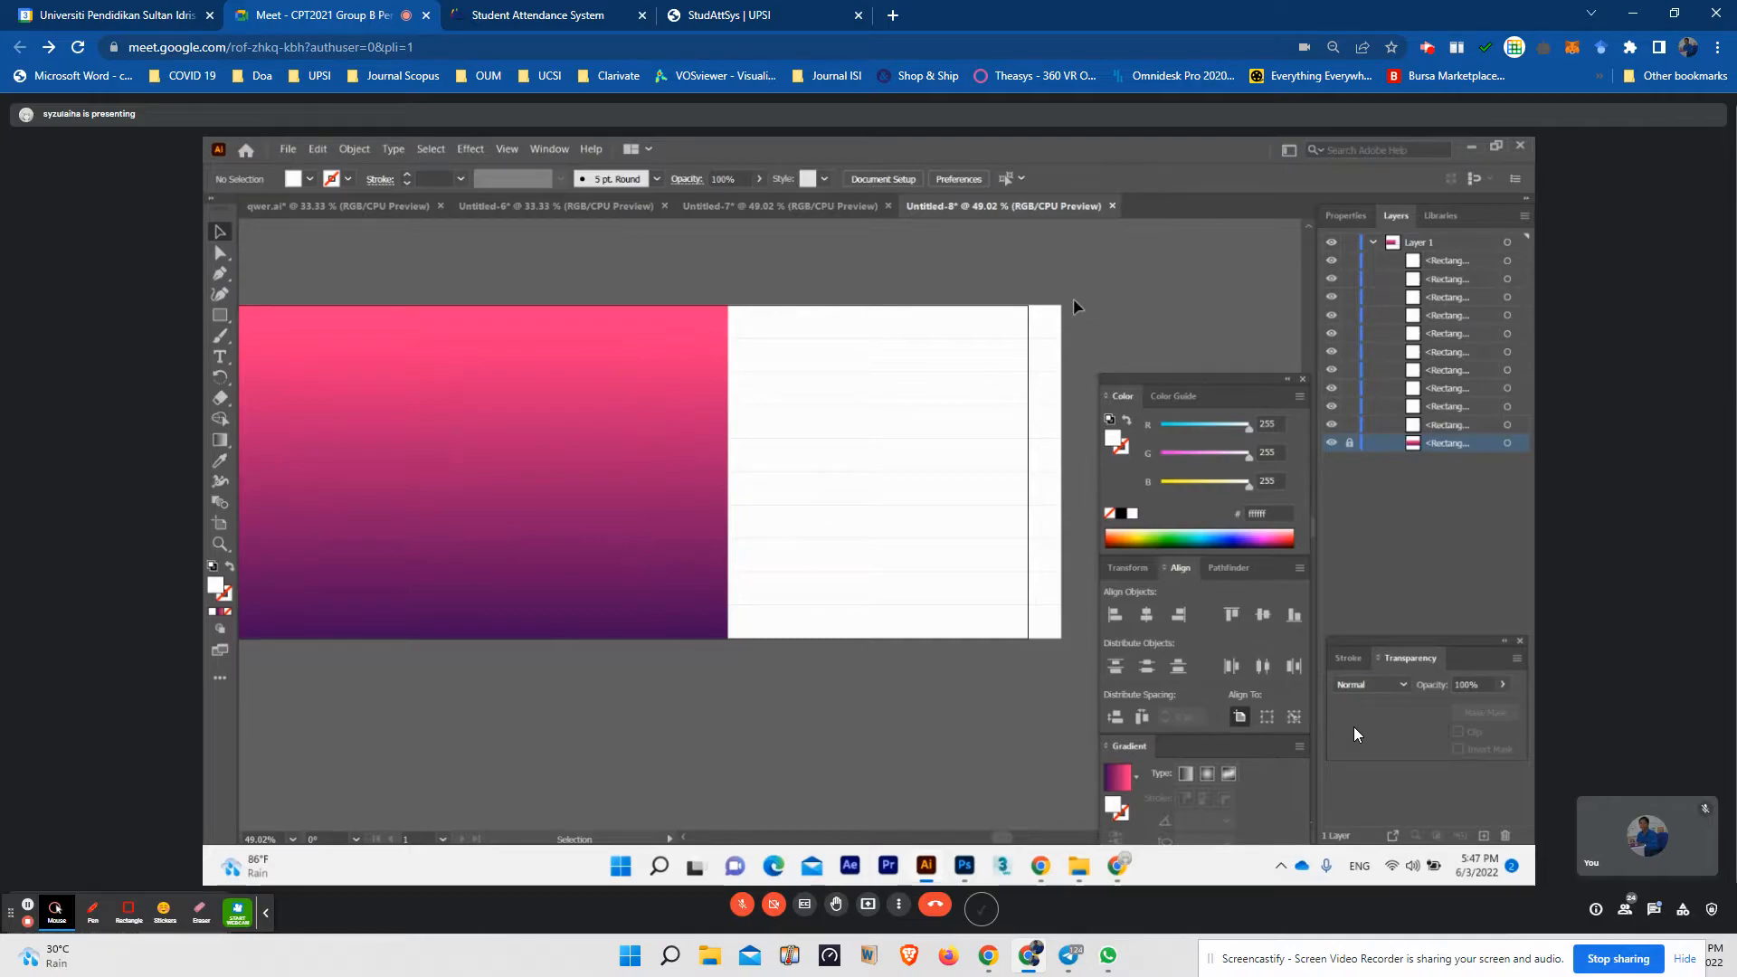
mouse_move(1216, 382)
left_mouse_down()
mouse_move(1227, 391)
mouse_move(1210, 375)
left_mouse_up()
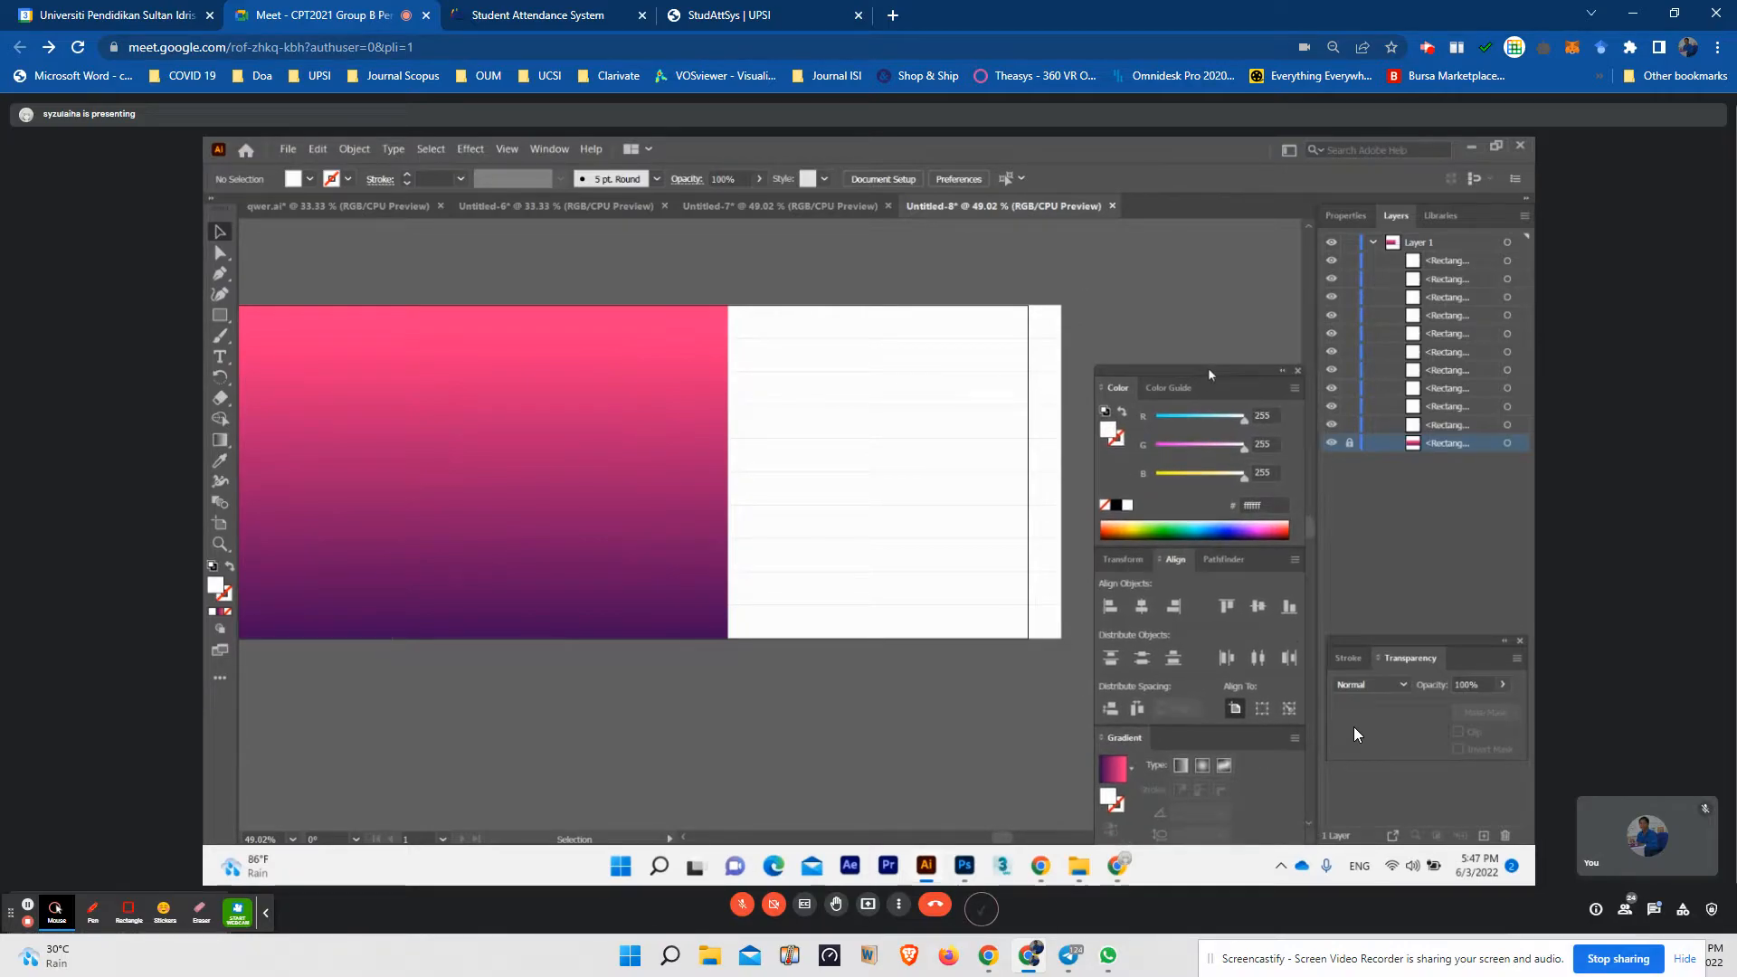
left_click(961, 331)
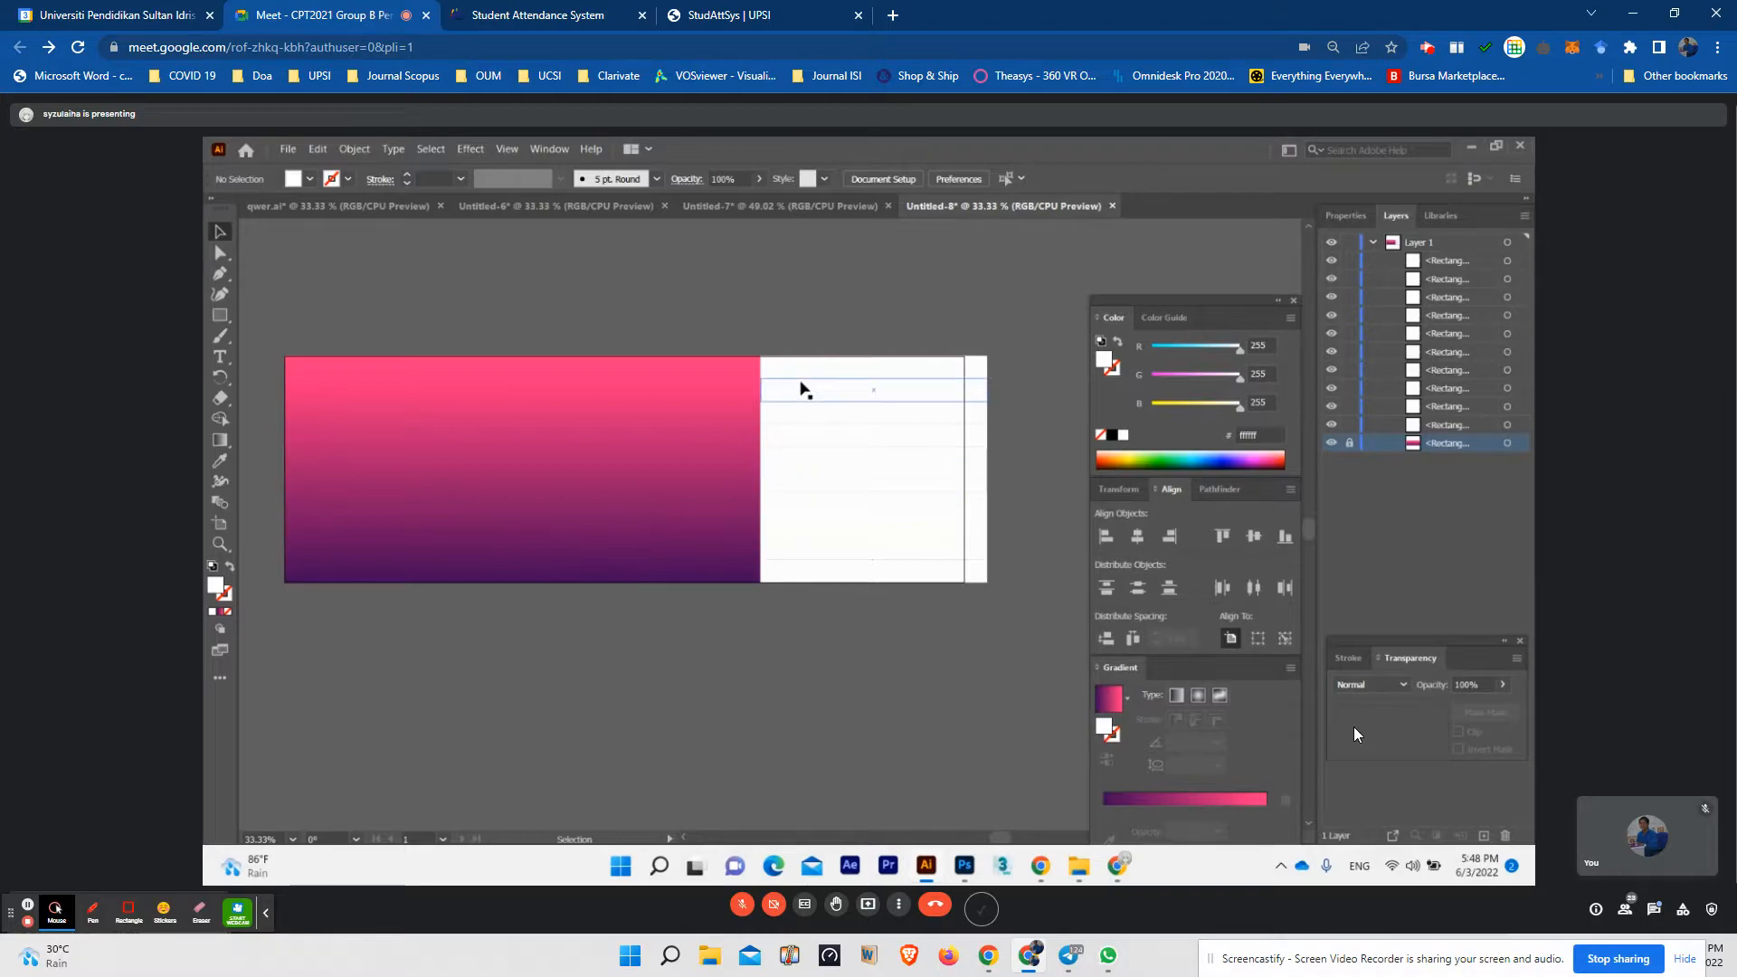
left_click(850, 367)
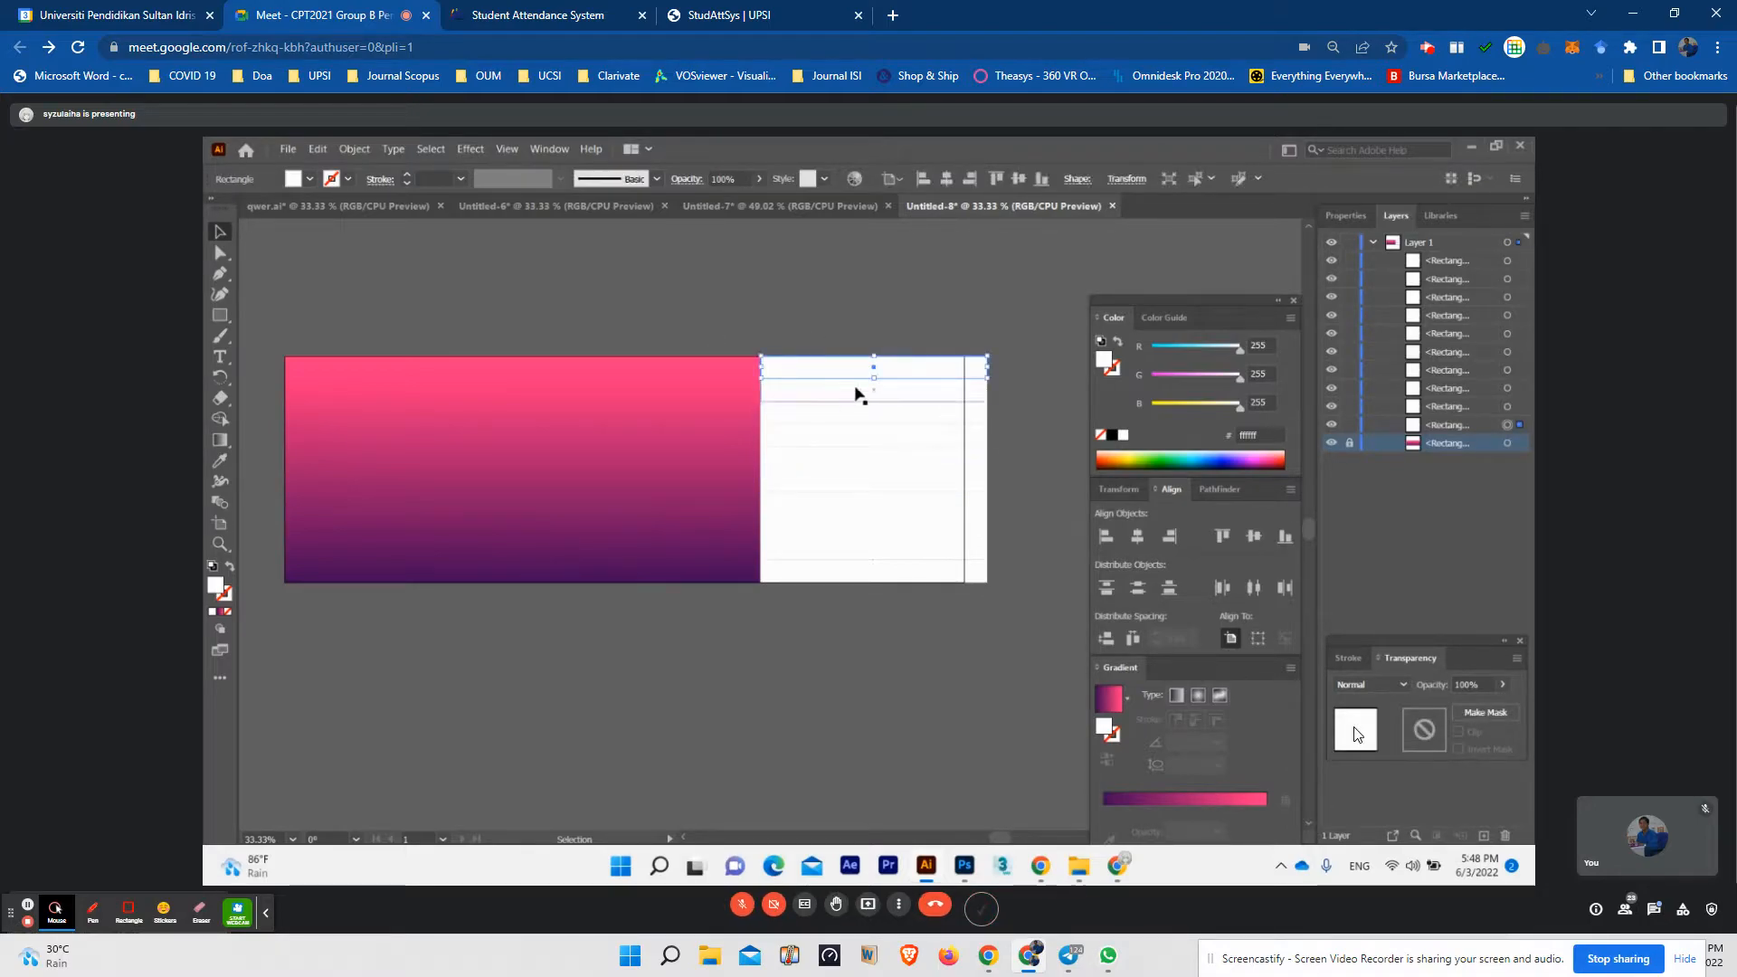
left_click(864, 340)
left_click(783, 390)
left_click(796, 349)
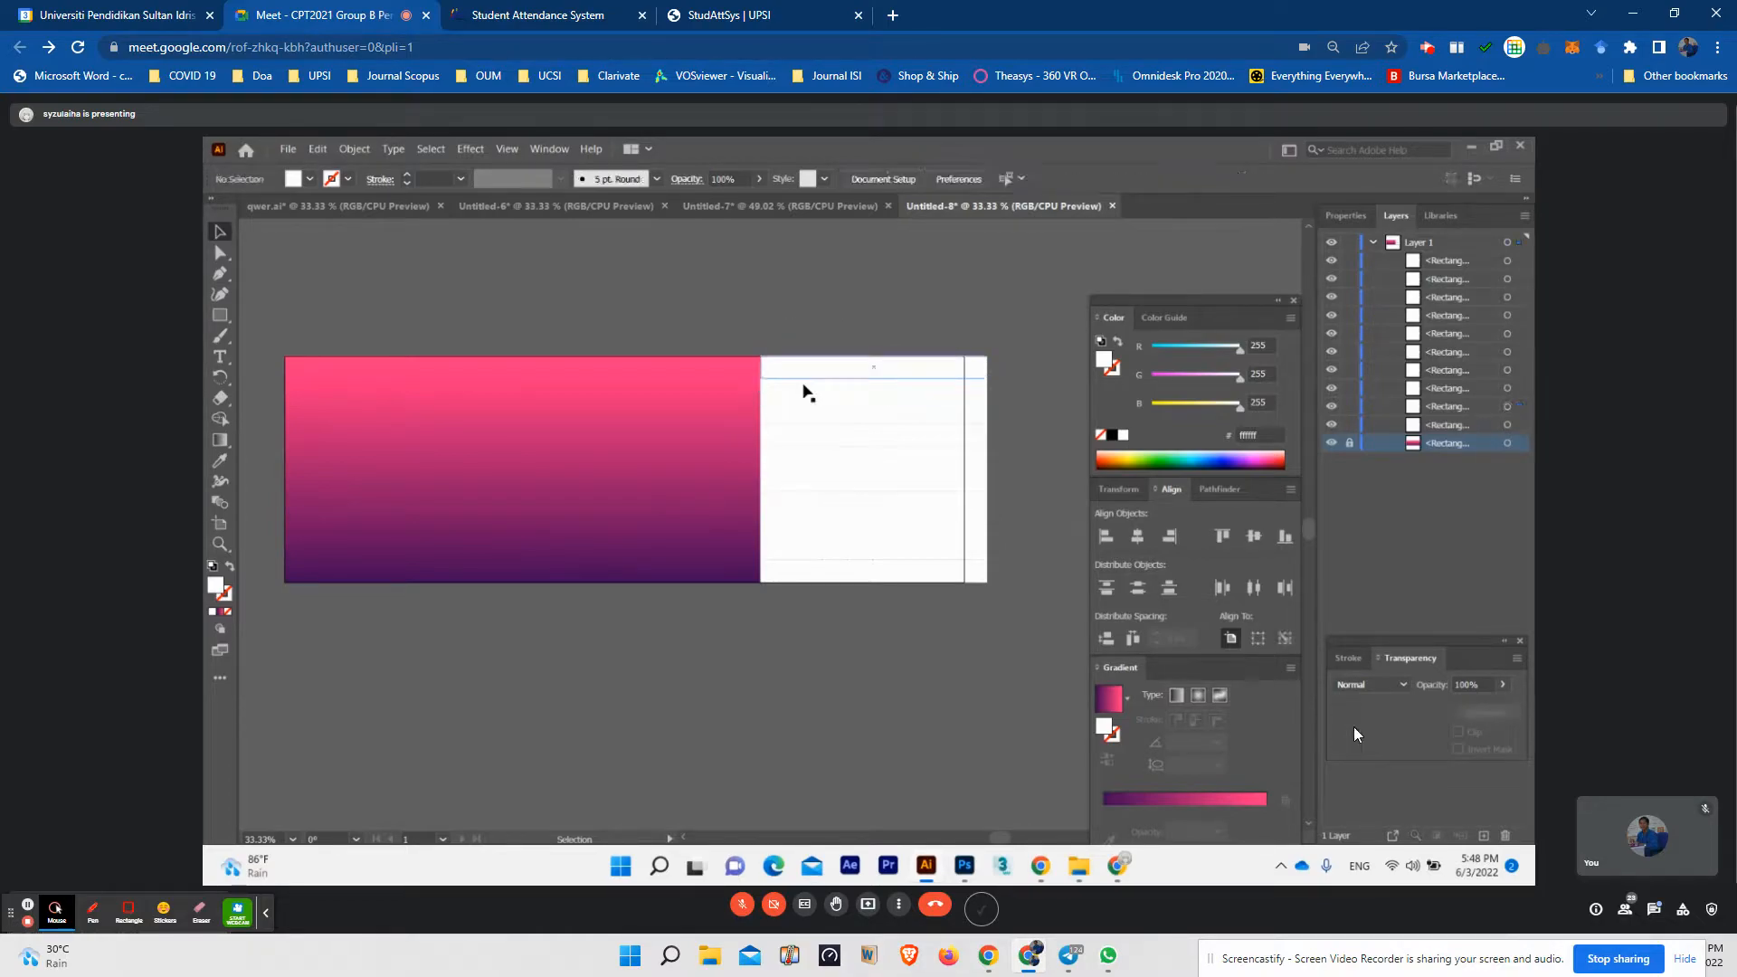
- Shorten the second and third white bars from the top at their inner ends, cutting the third back further than the second
left_click(806, 394)
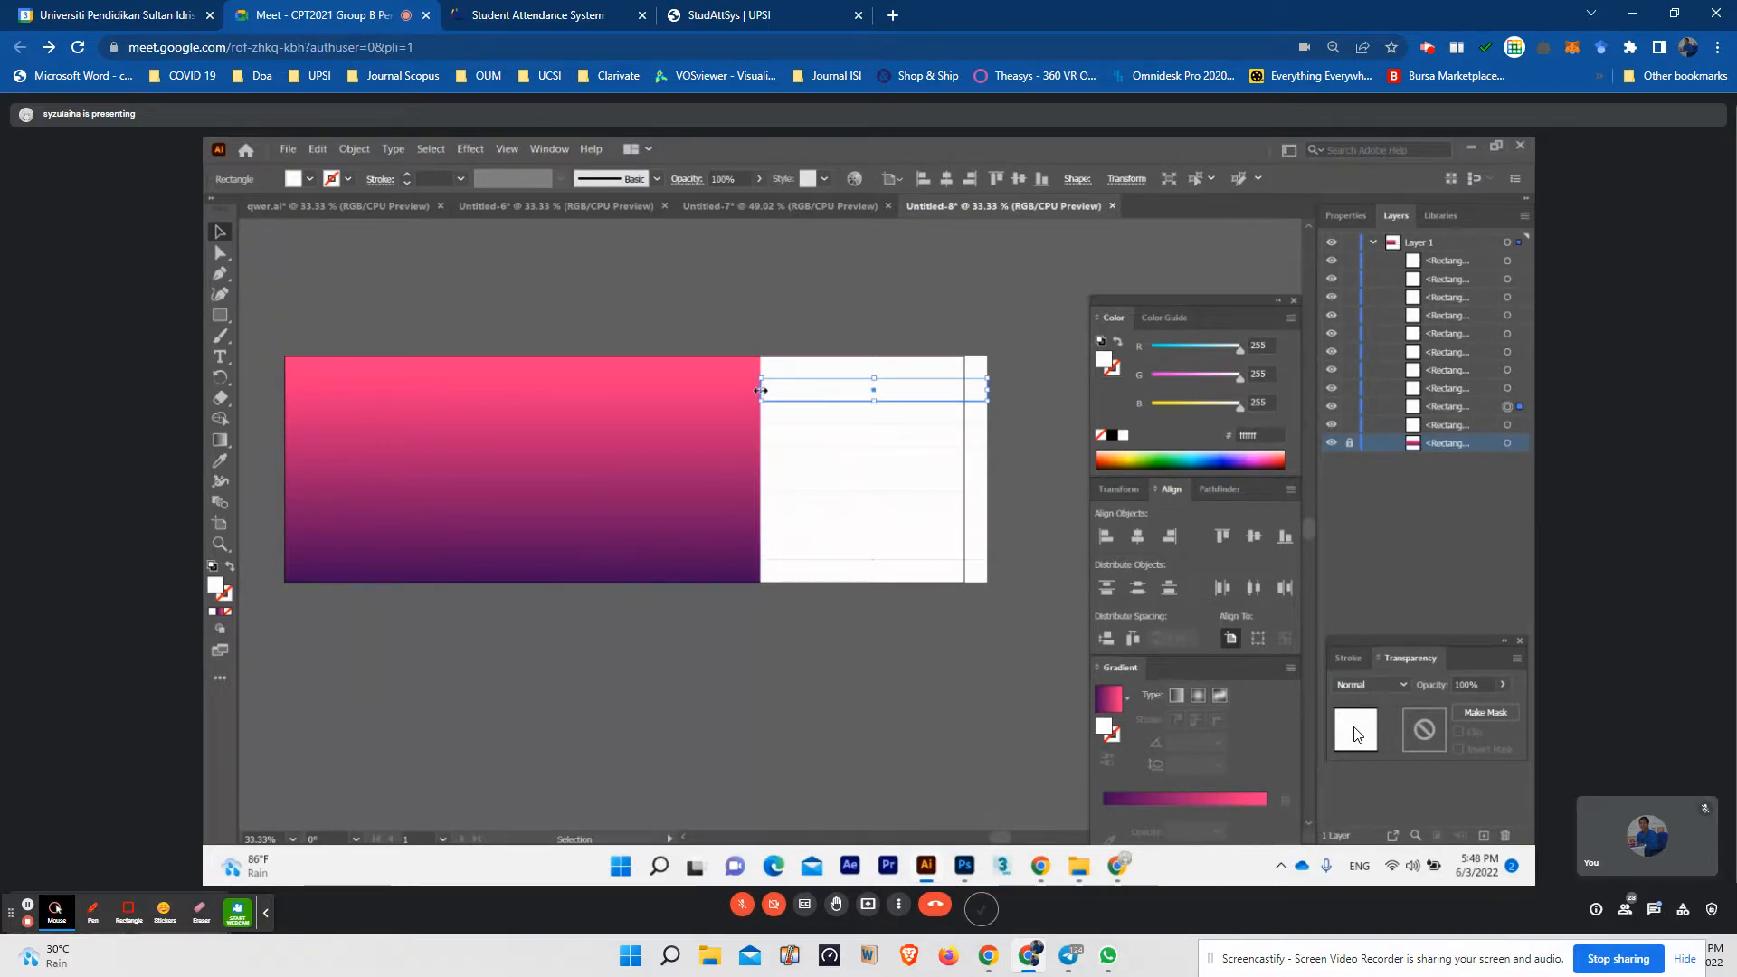
left_click_drag(760, 390, 793, 391)
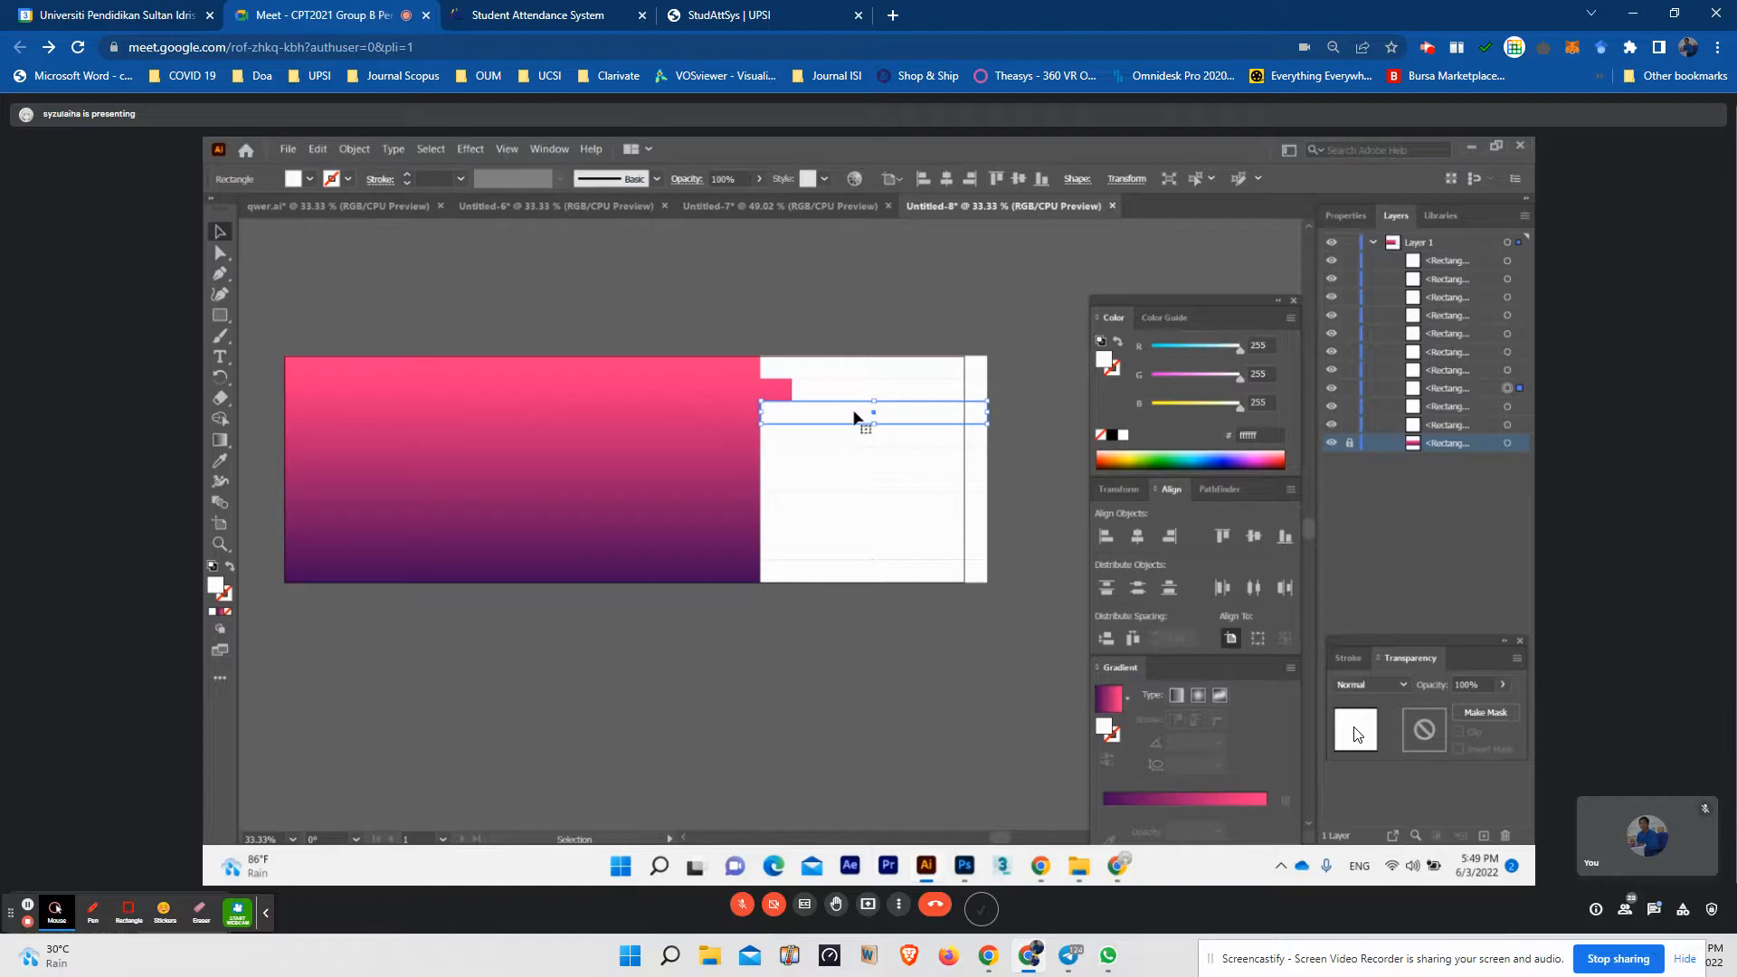
left_click_drag(854, 417, 785, 391)
left_click(800, 420)
left_click_drag(762, 415, 813, 413)
- Shorten the fourth to seventh white bars by different amounts at their inner ends to form a stepped edge
left_click(814, 443)
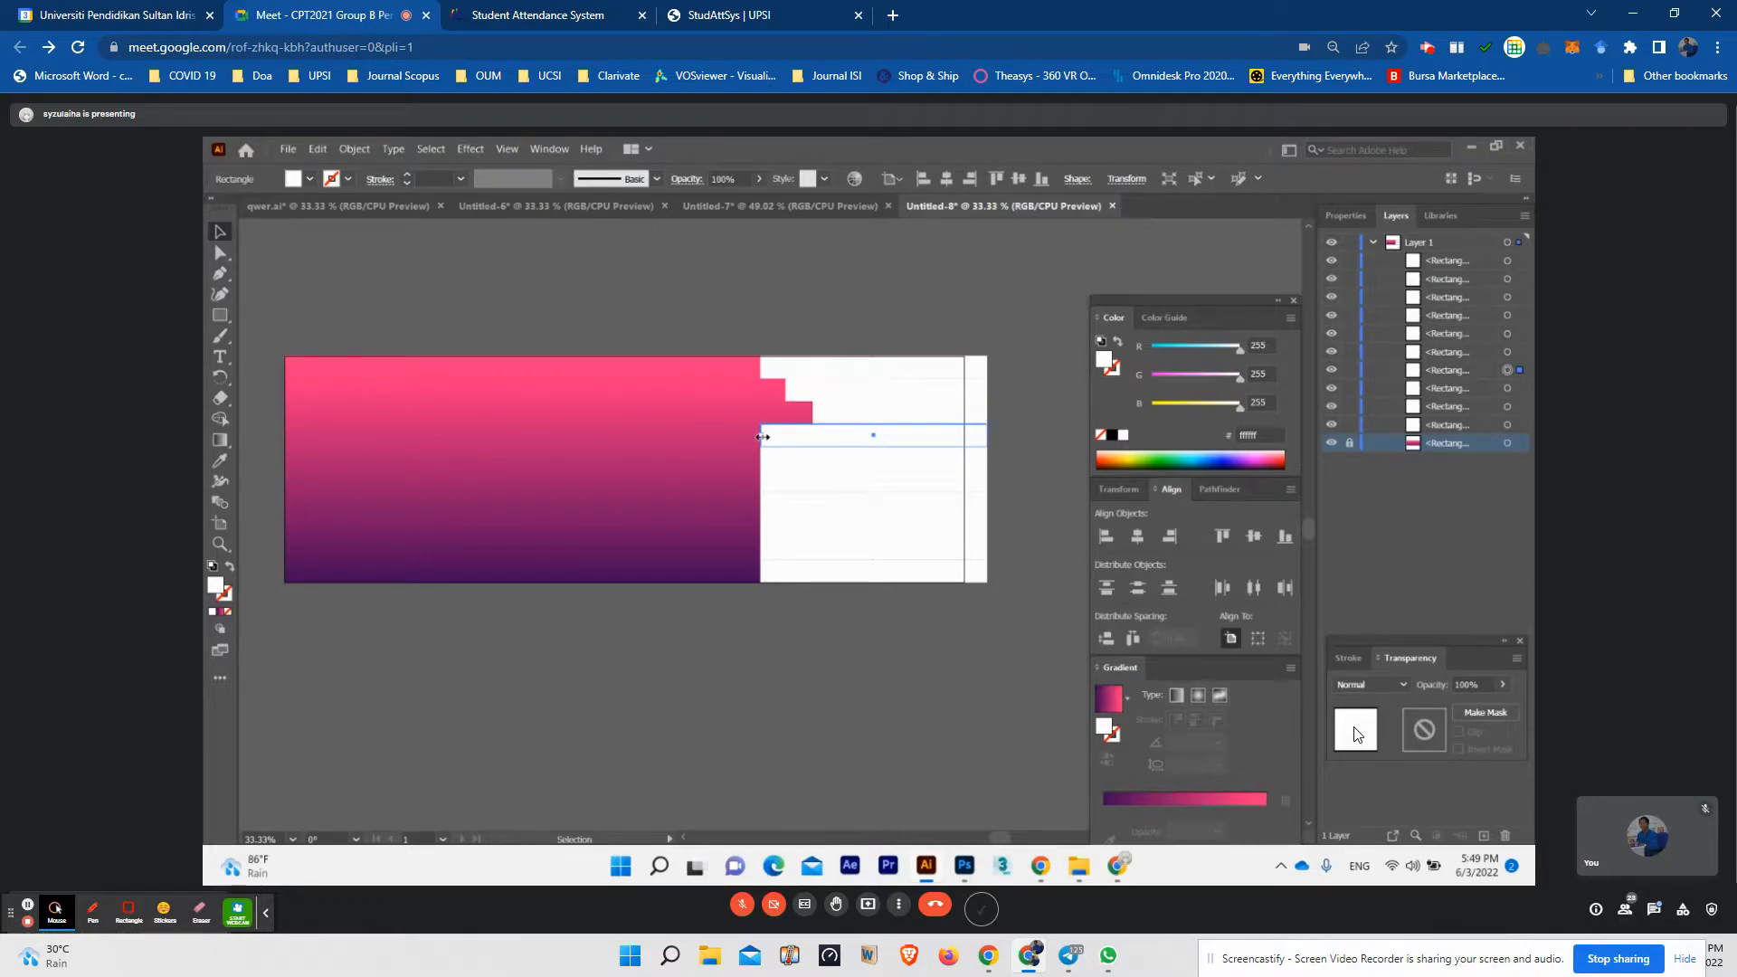
left_click_drag(764, 436, 813, 504)
left_click(768, 458)
left_click(765, 481)
left_click(817, 503)
- Extend the eighth and tenth white bars further over the gradient, the tenth the most, and deselect them
left_click(826, 538)
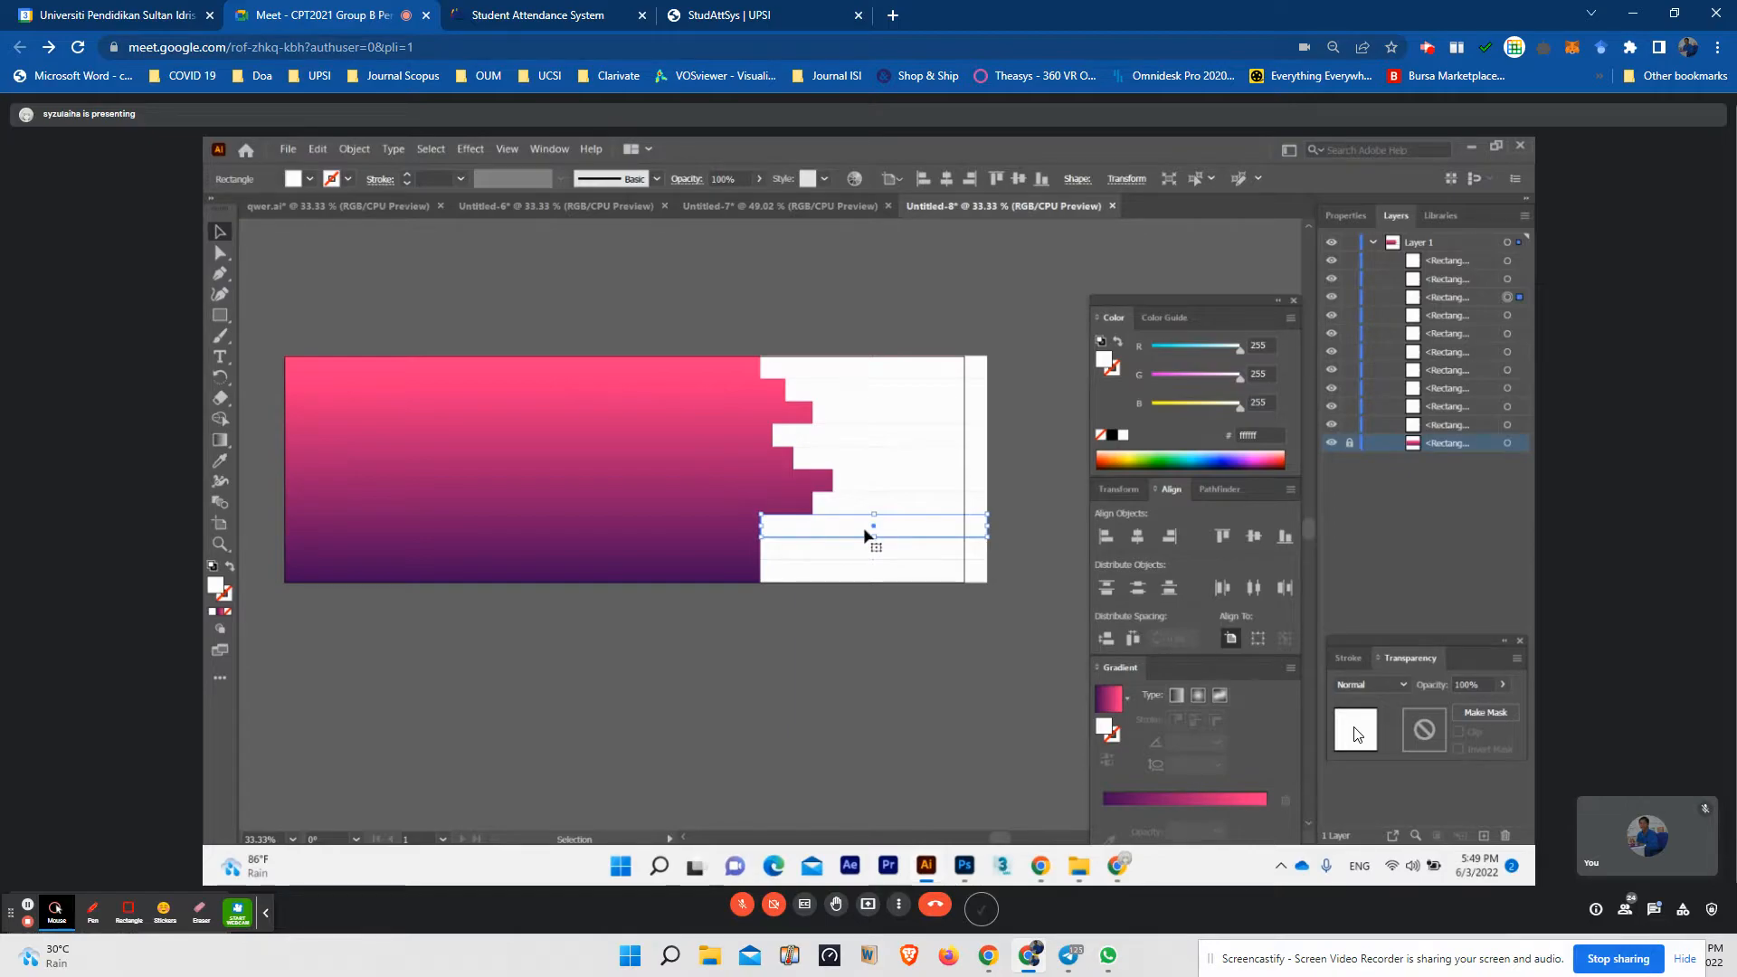
left_click_drag(760, 529, 737, 525)
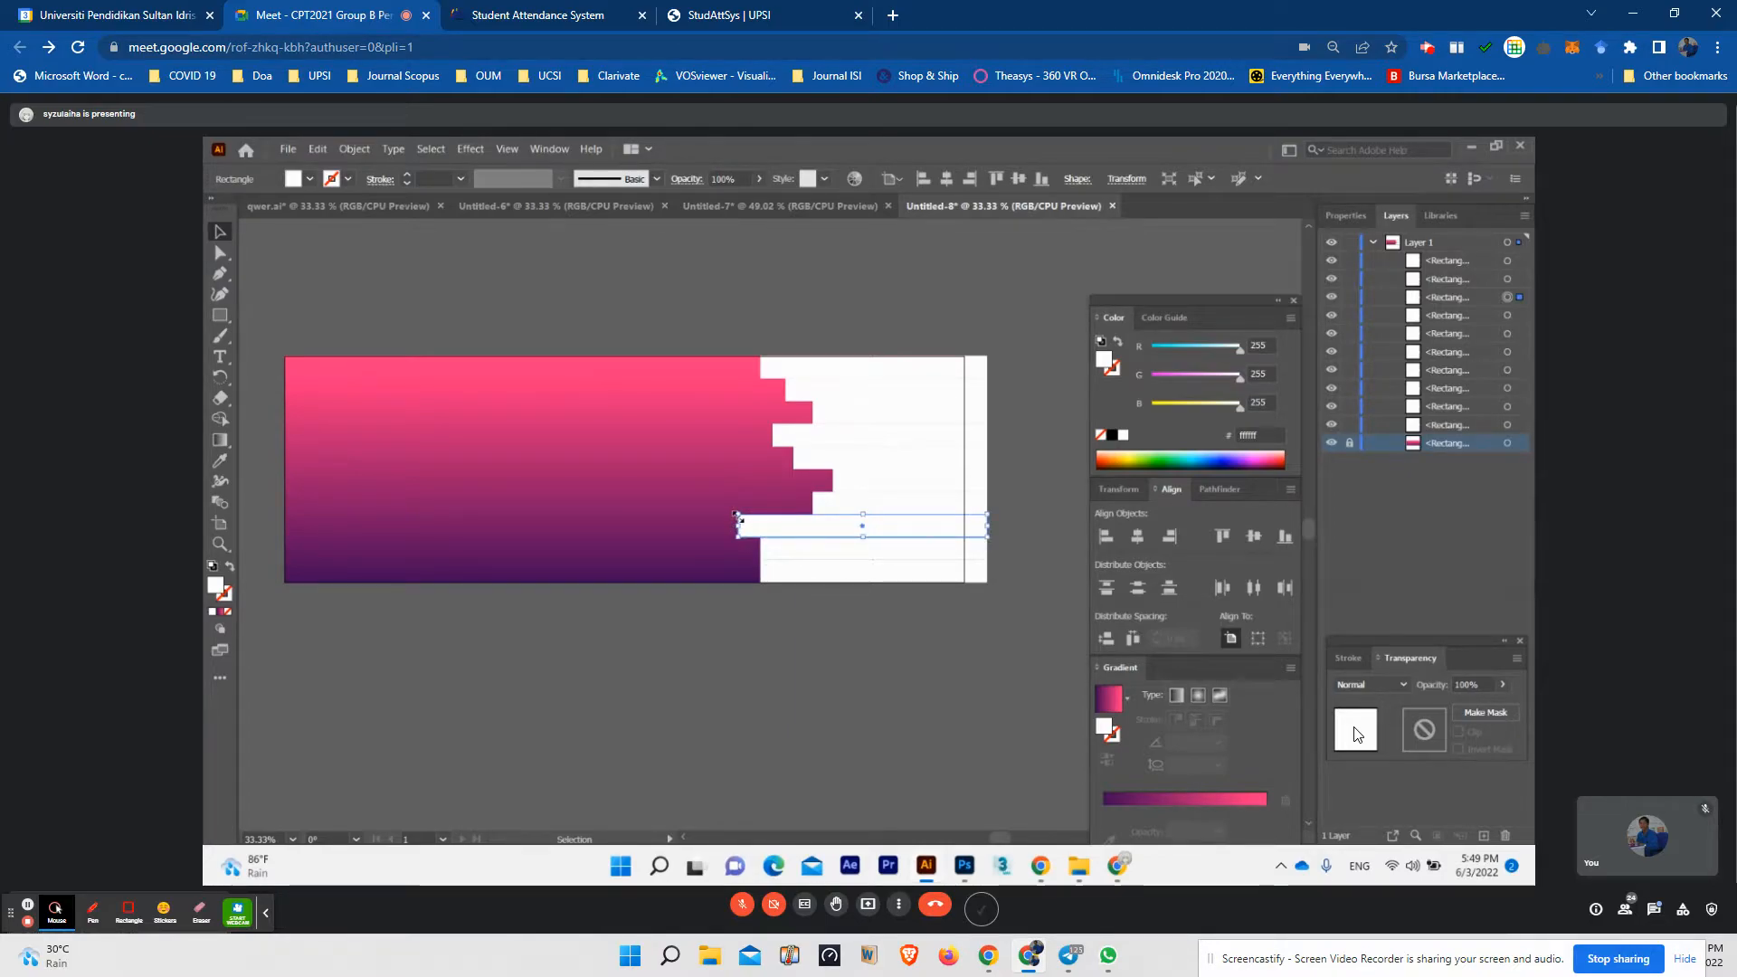
left_click(774, 554)
left_click_drag(761, 551, 719, 573)
left_click(780, 574)
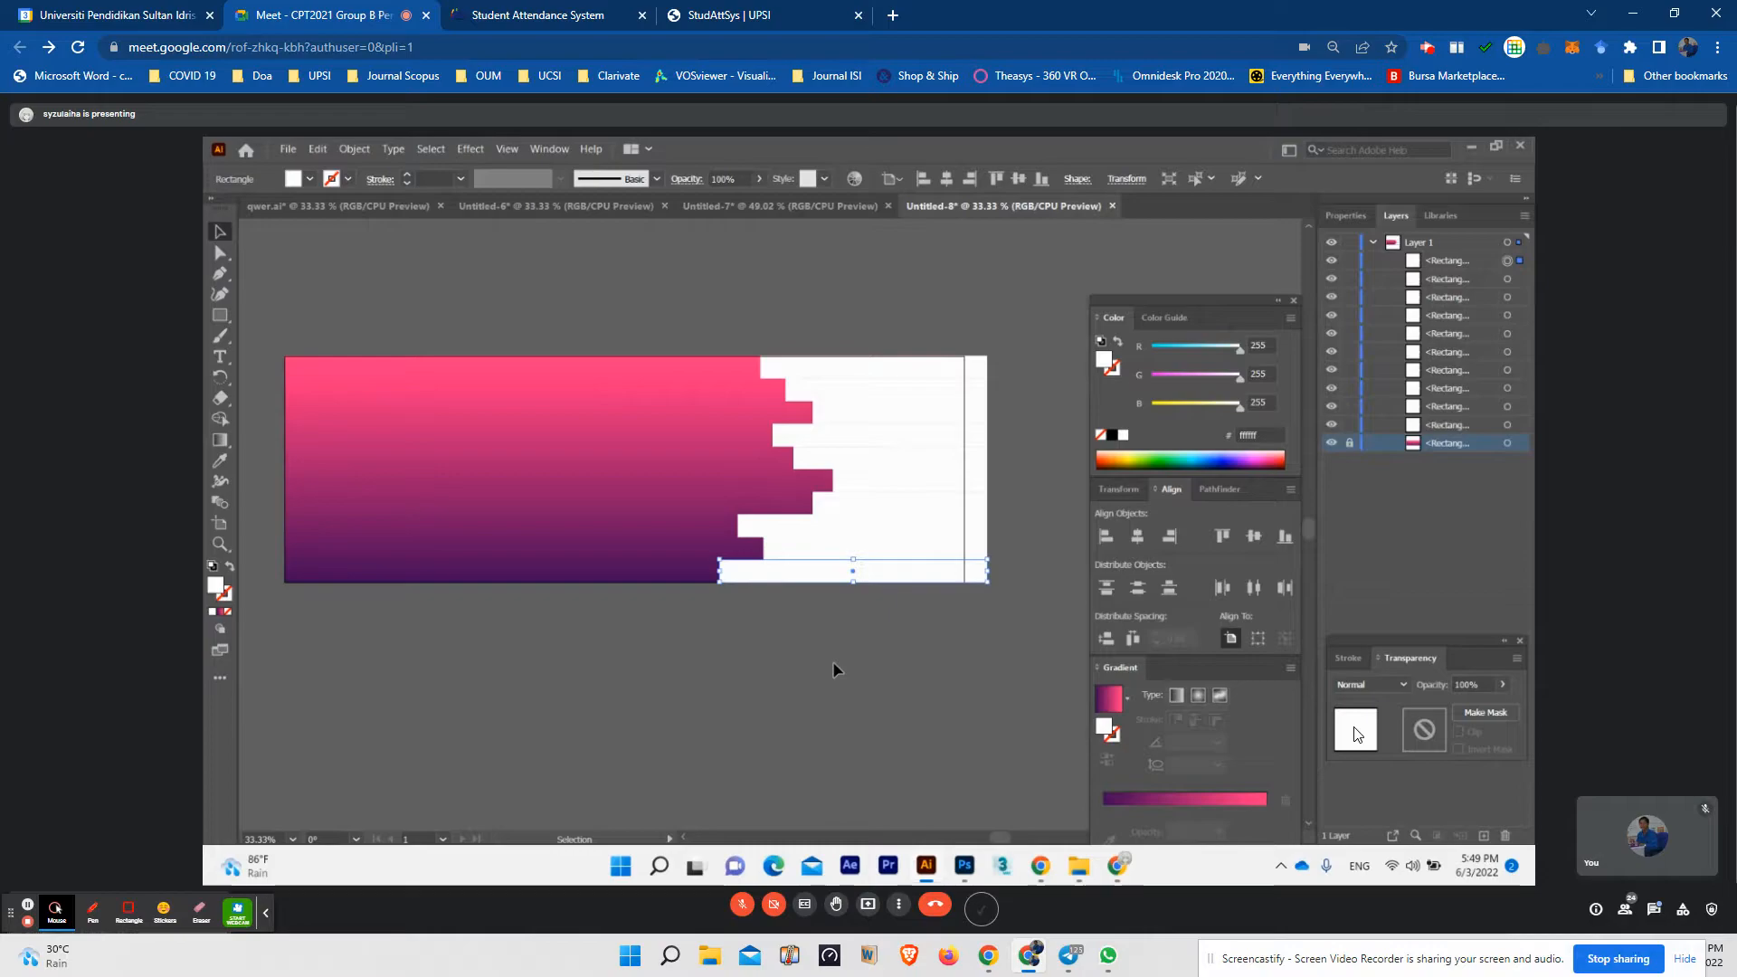
left_click(832, 665)
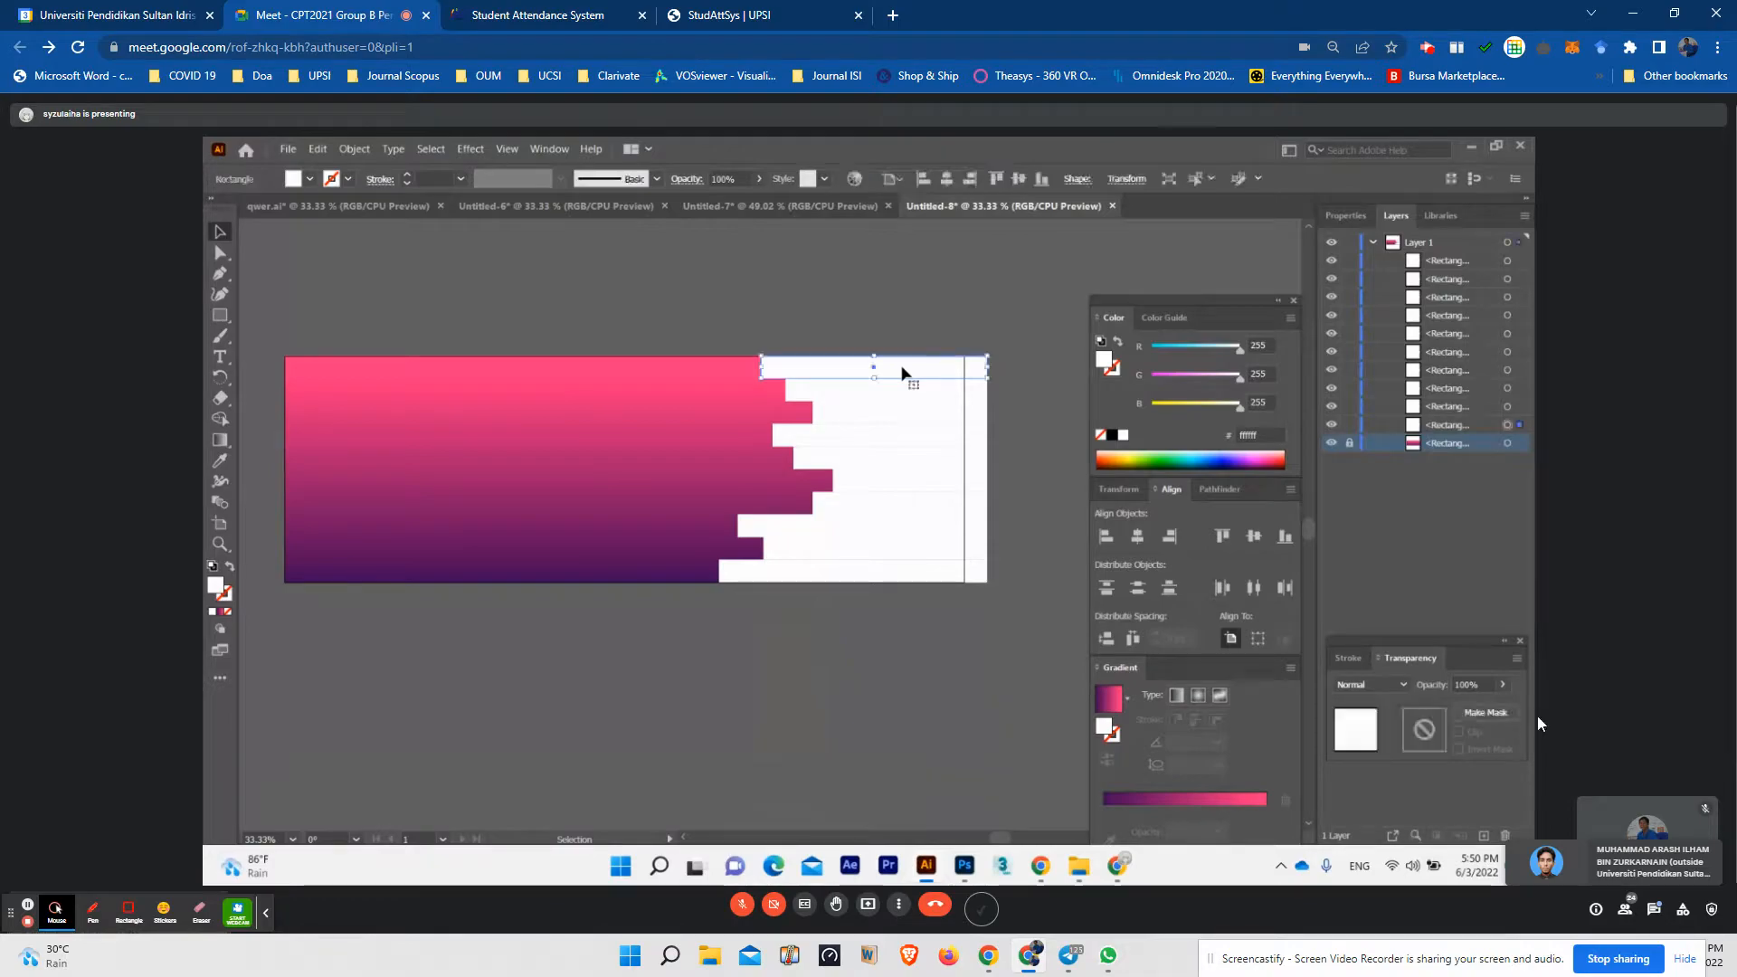
- Switch to the Google Meet controls to open and close the chat, and briefly unmute the microphone before muting it again
left_click(1653, 912)
left_click(1653, 912)
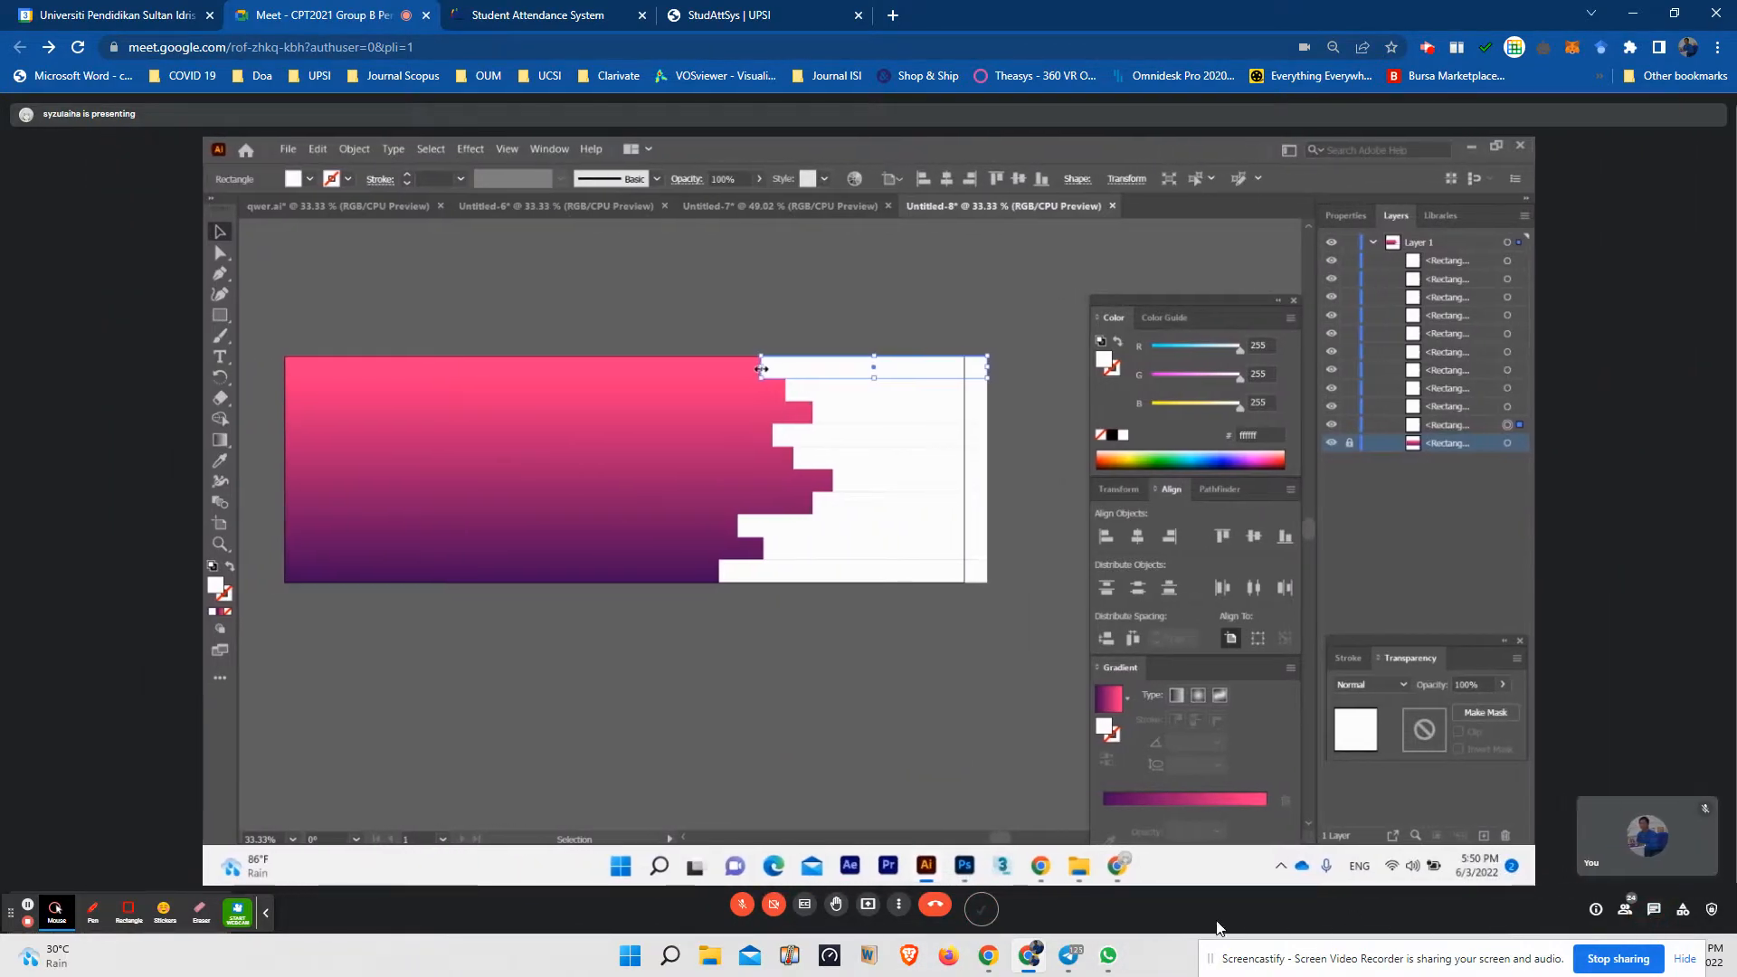
left_click(743, 906)
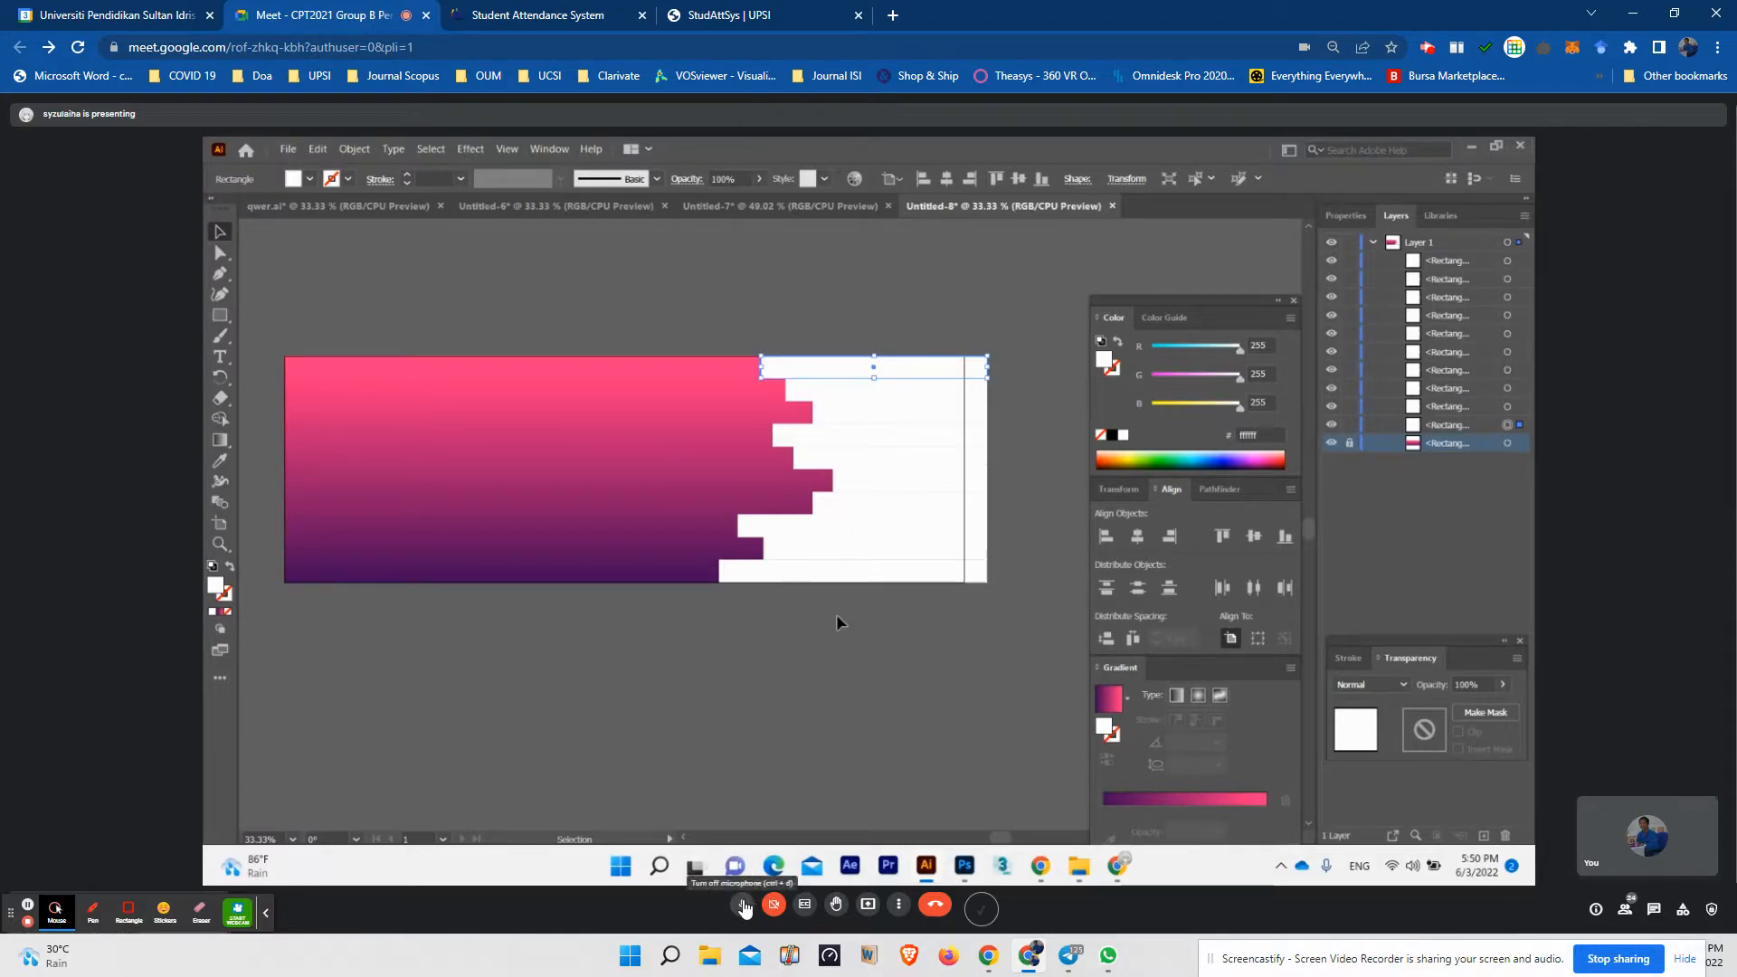
left_click(743, 906)
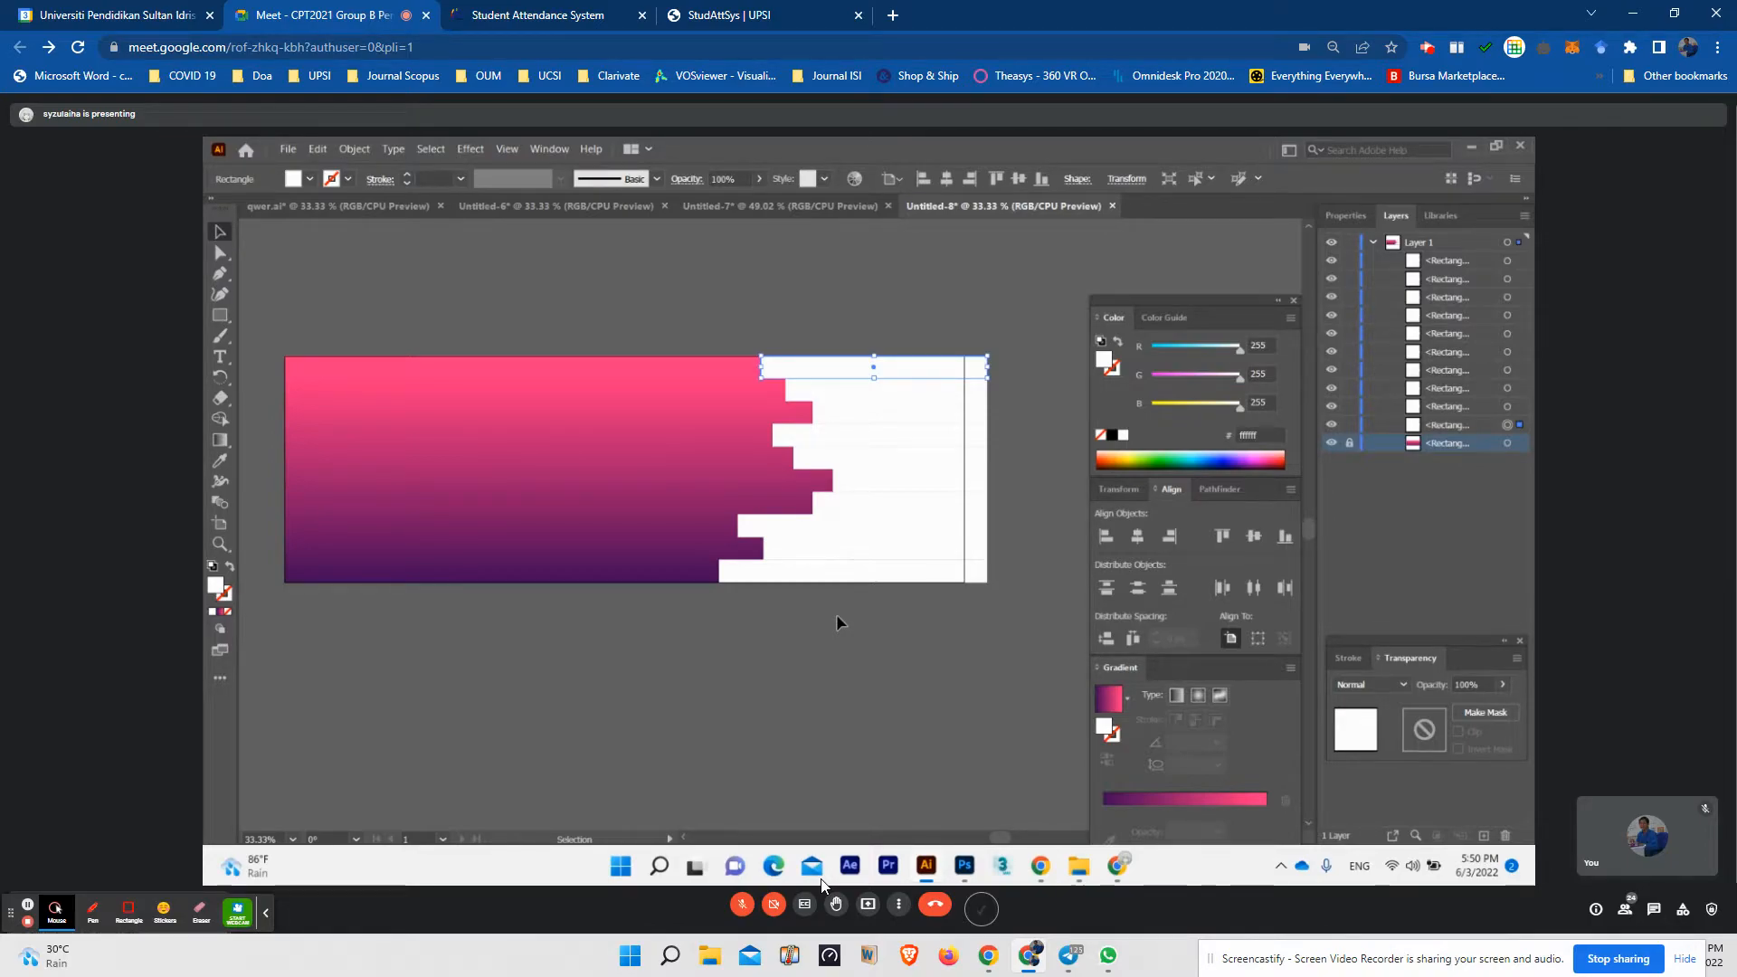
left_click(910, 323)
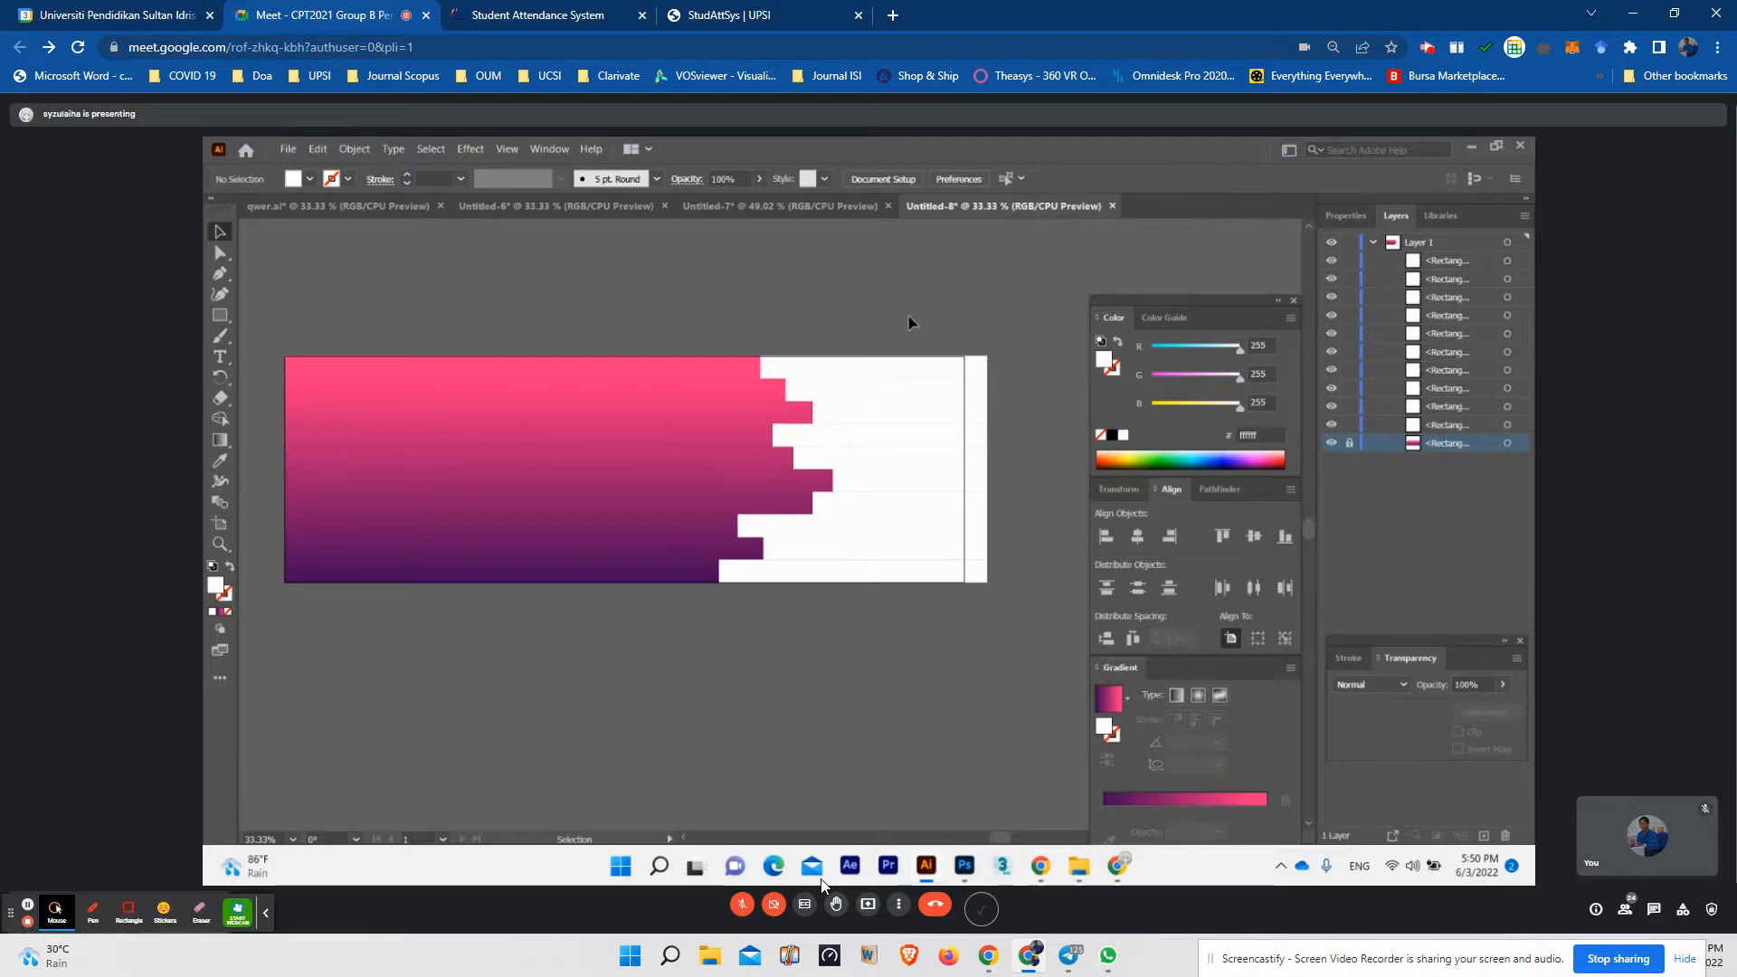
left_click(900, 376)
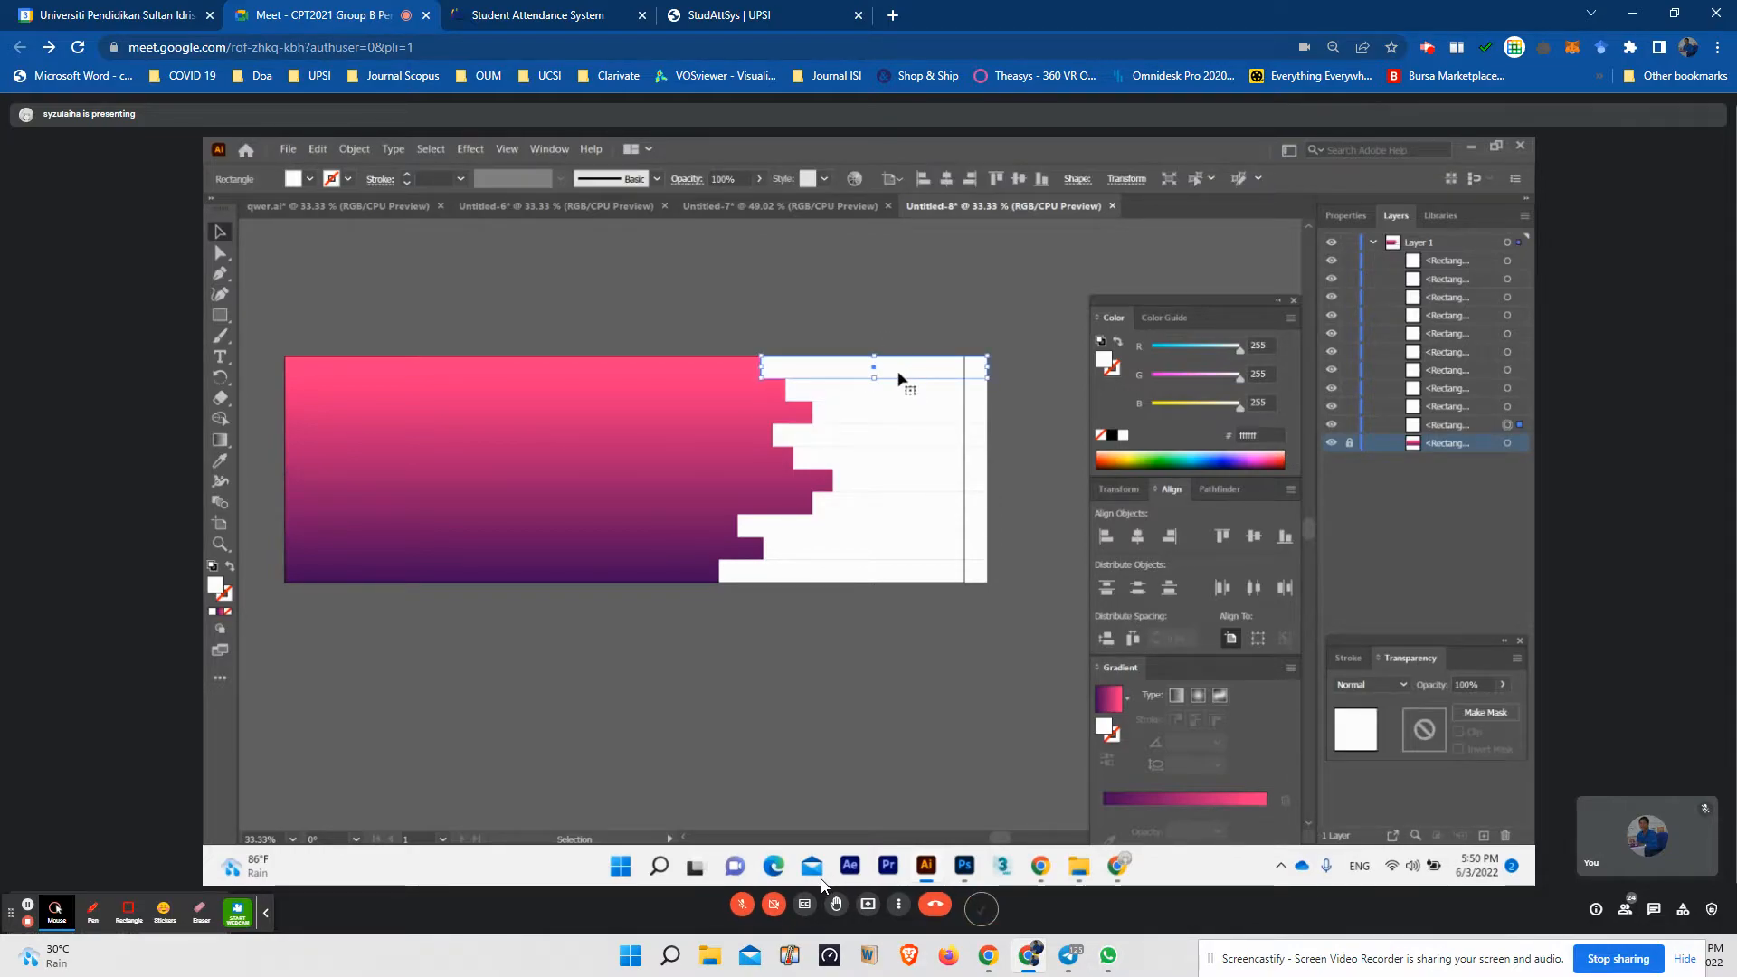
left_click(900, 390)
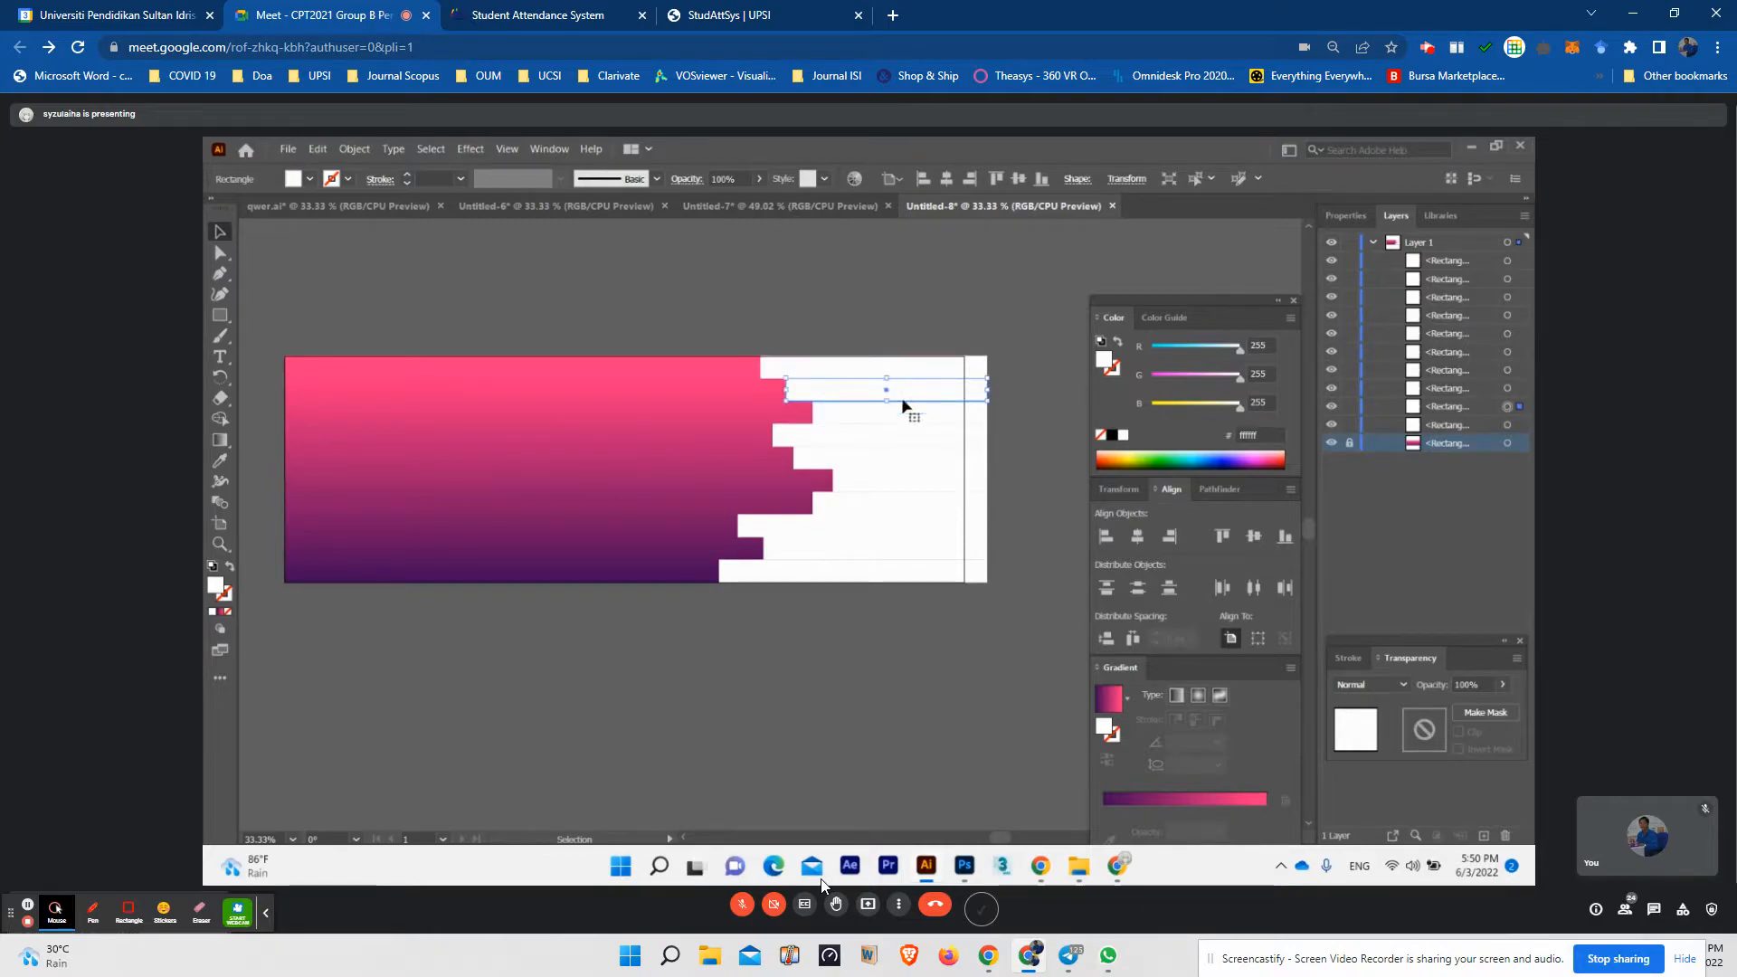
left_click(960, 305)
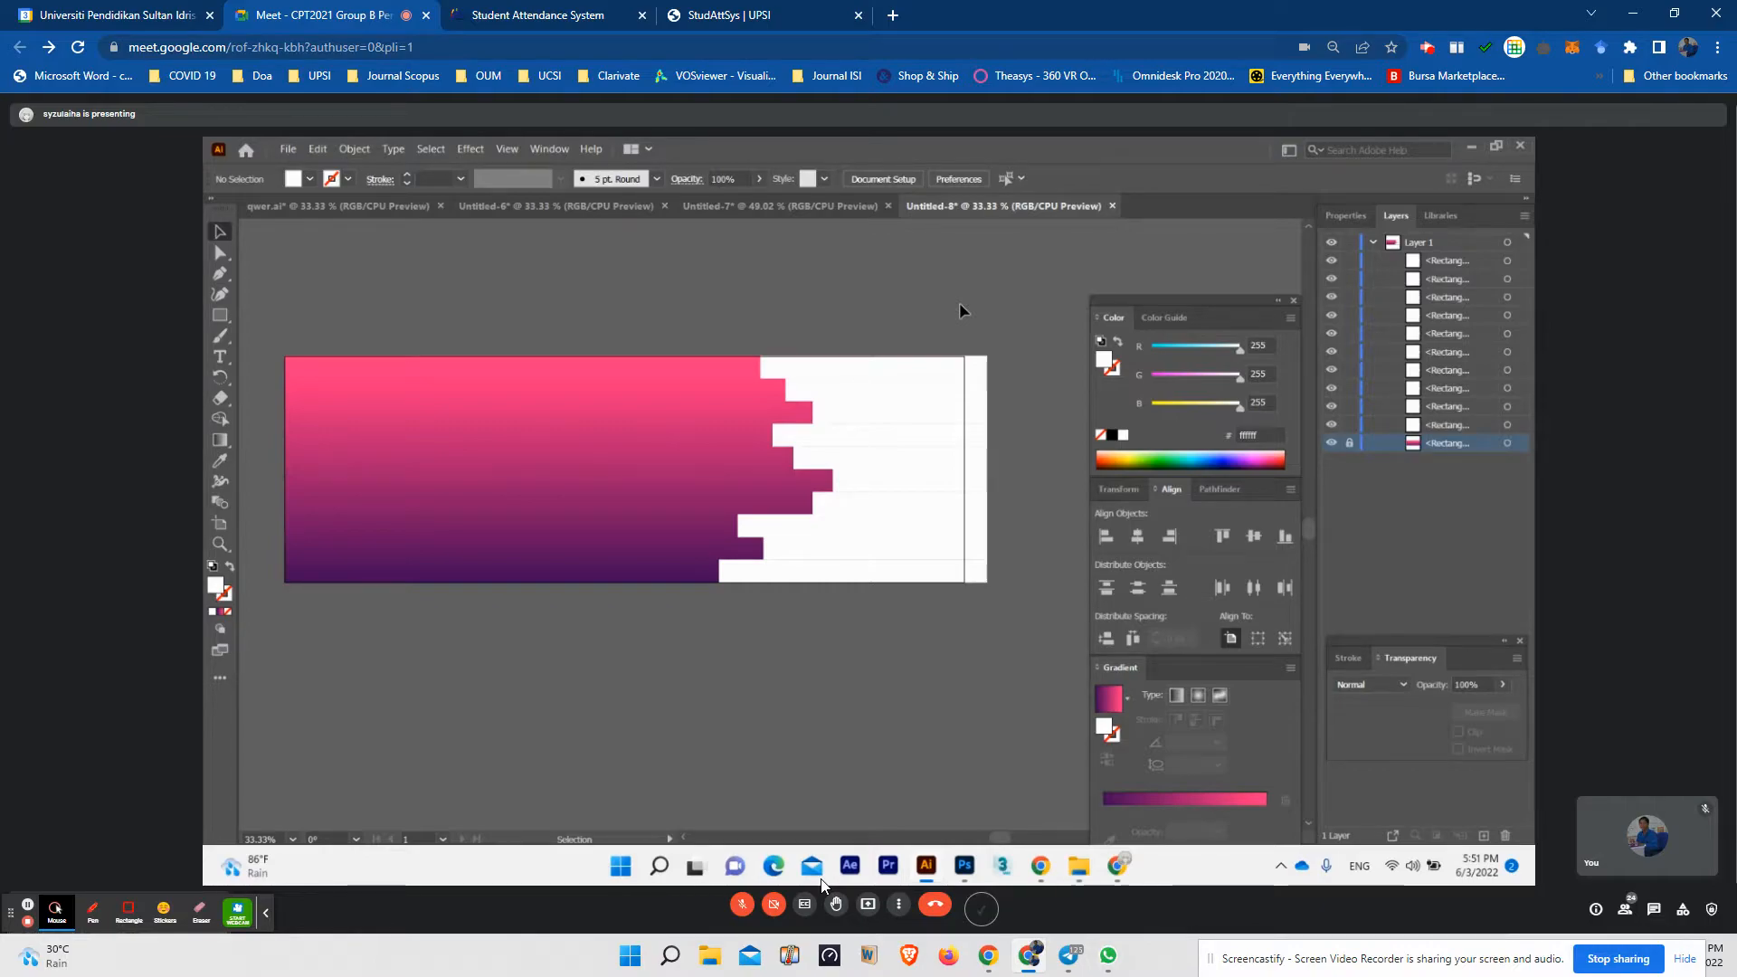
- Select all ten staggered white bars and merge them into a single shape with the Pathfinder Unite mode
key("a")
key("ctrl+equal")
left_click_drag(943, 658, 853, 744)
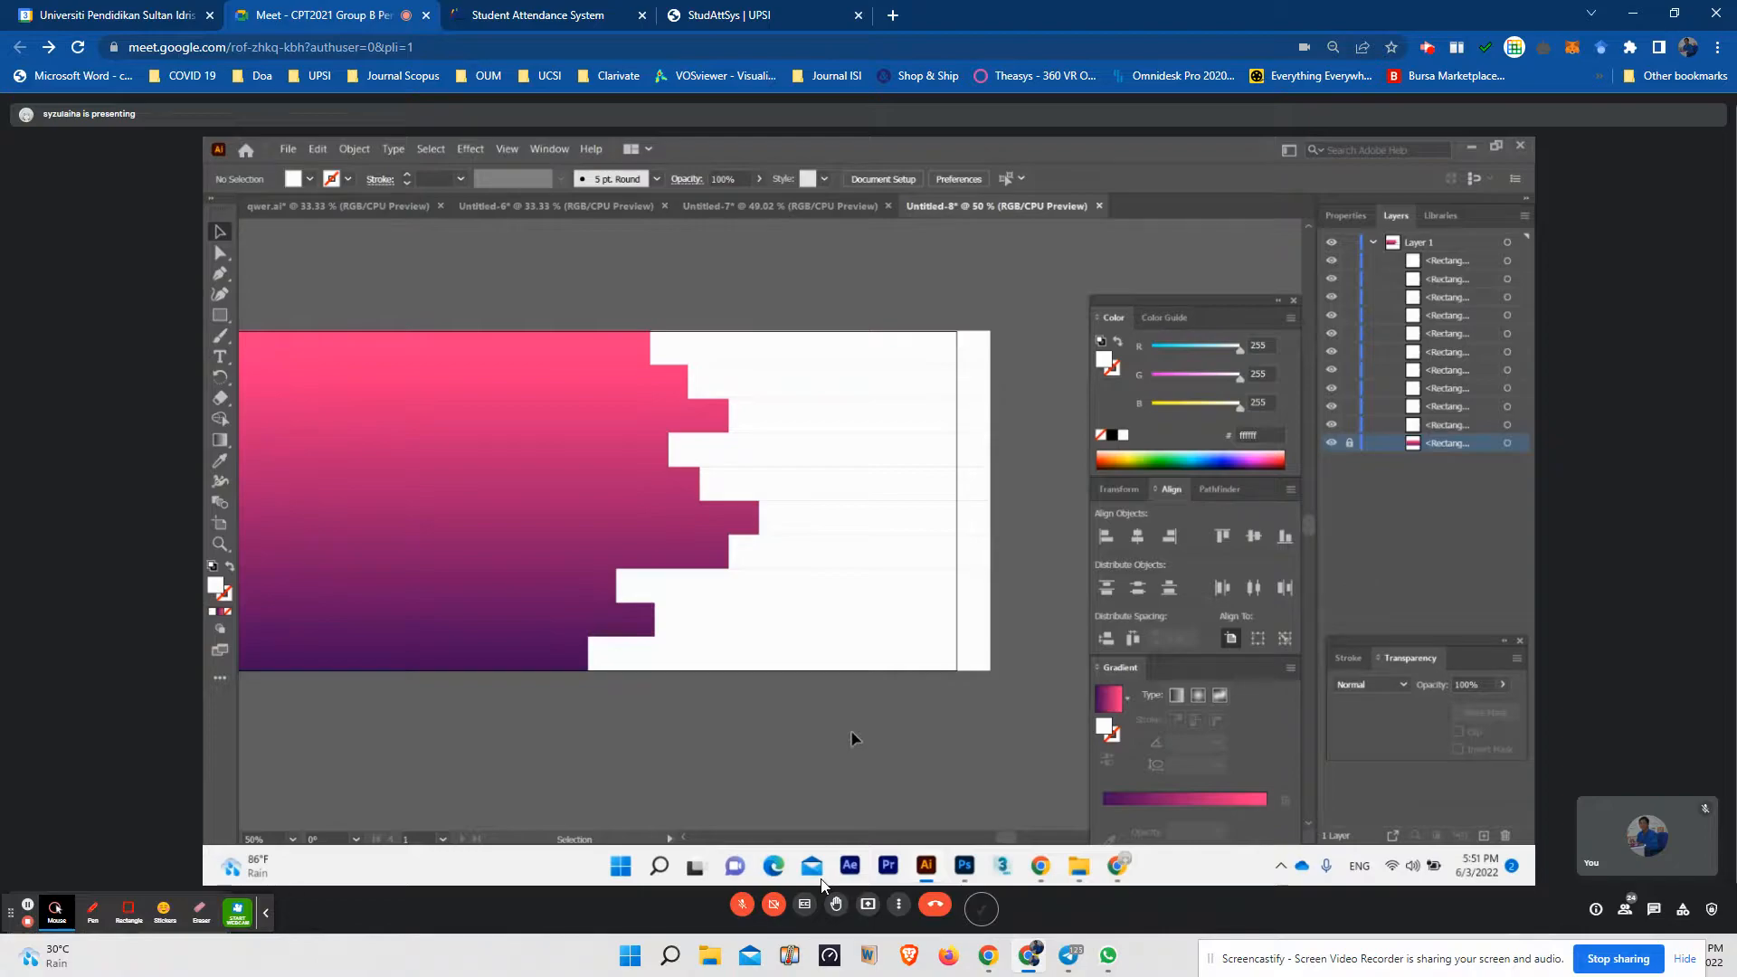
left_click_drag(850, 737, 876, 728)
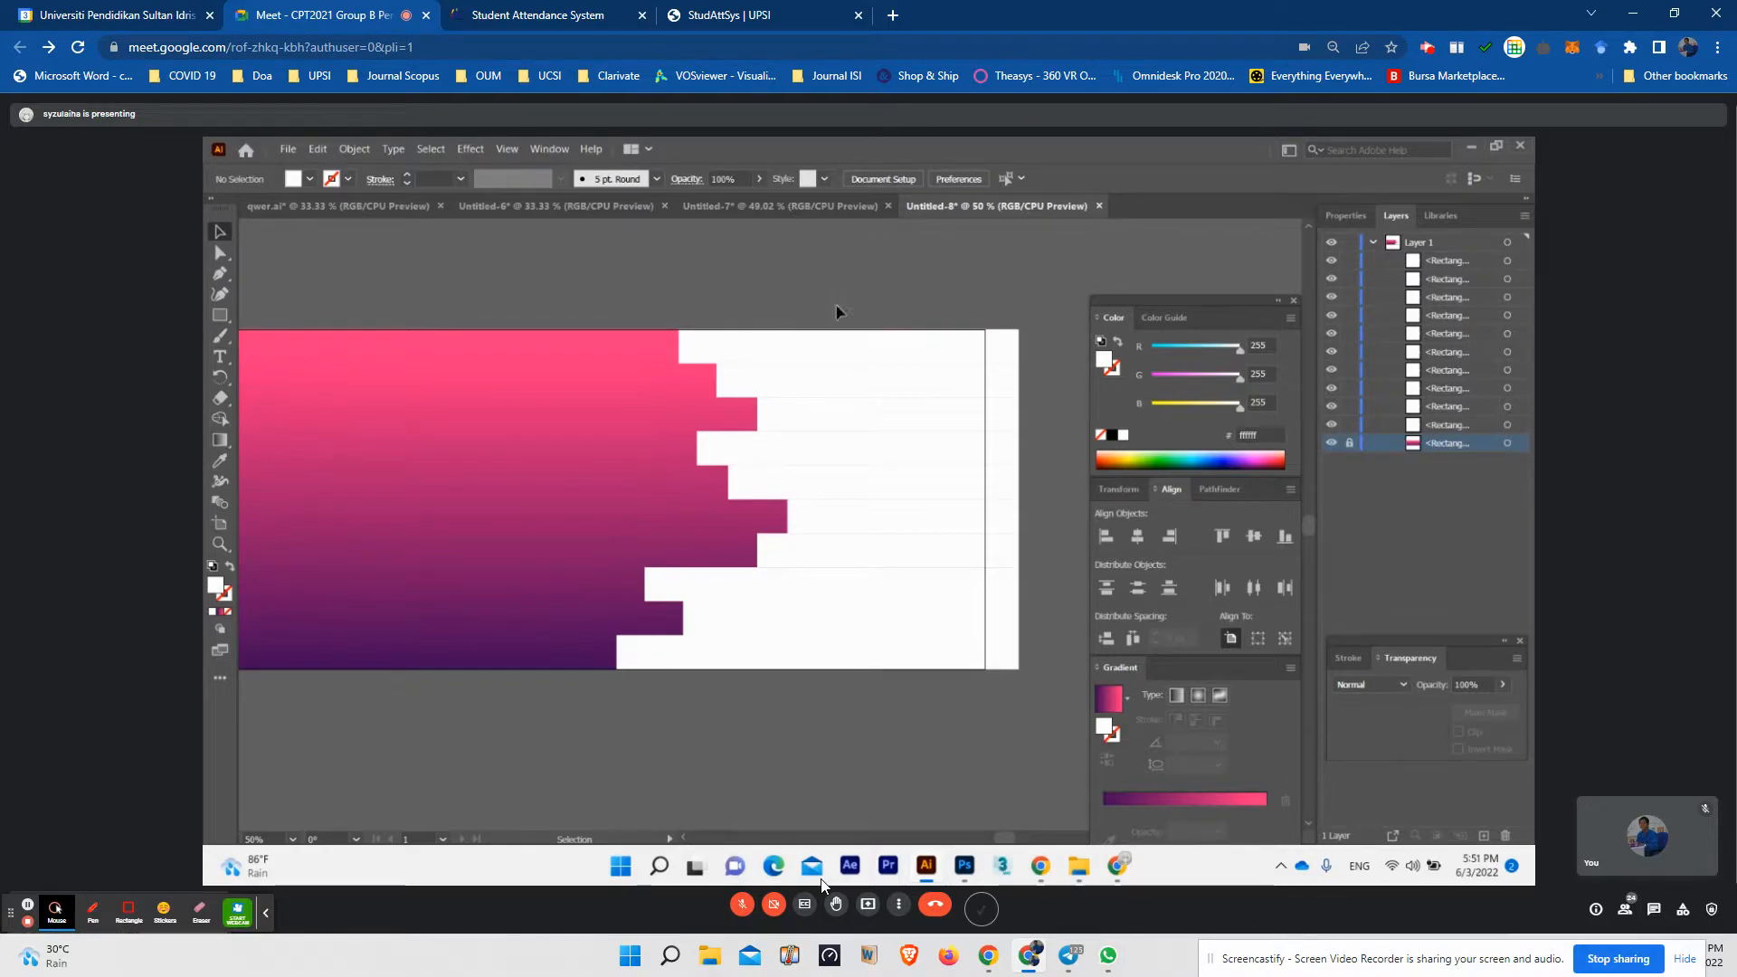
scroll(842, 306, "right", 2)
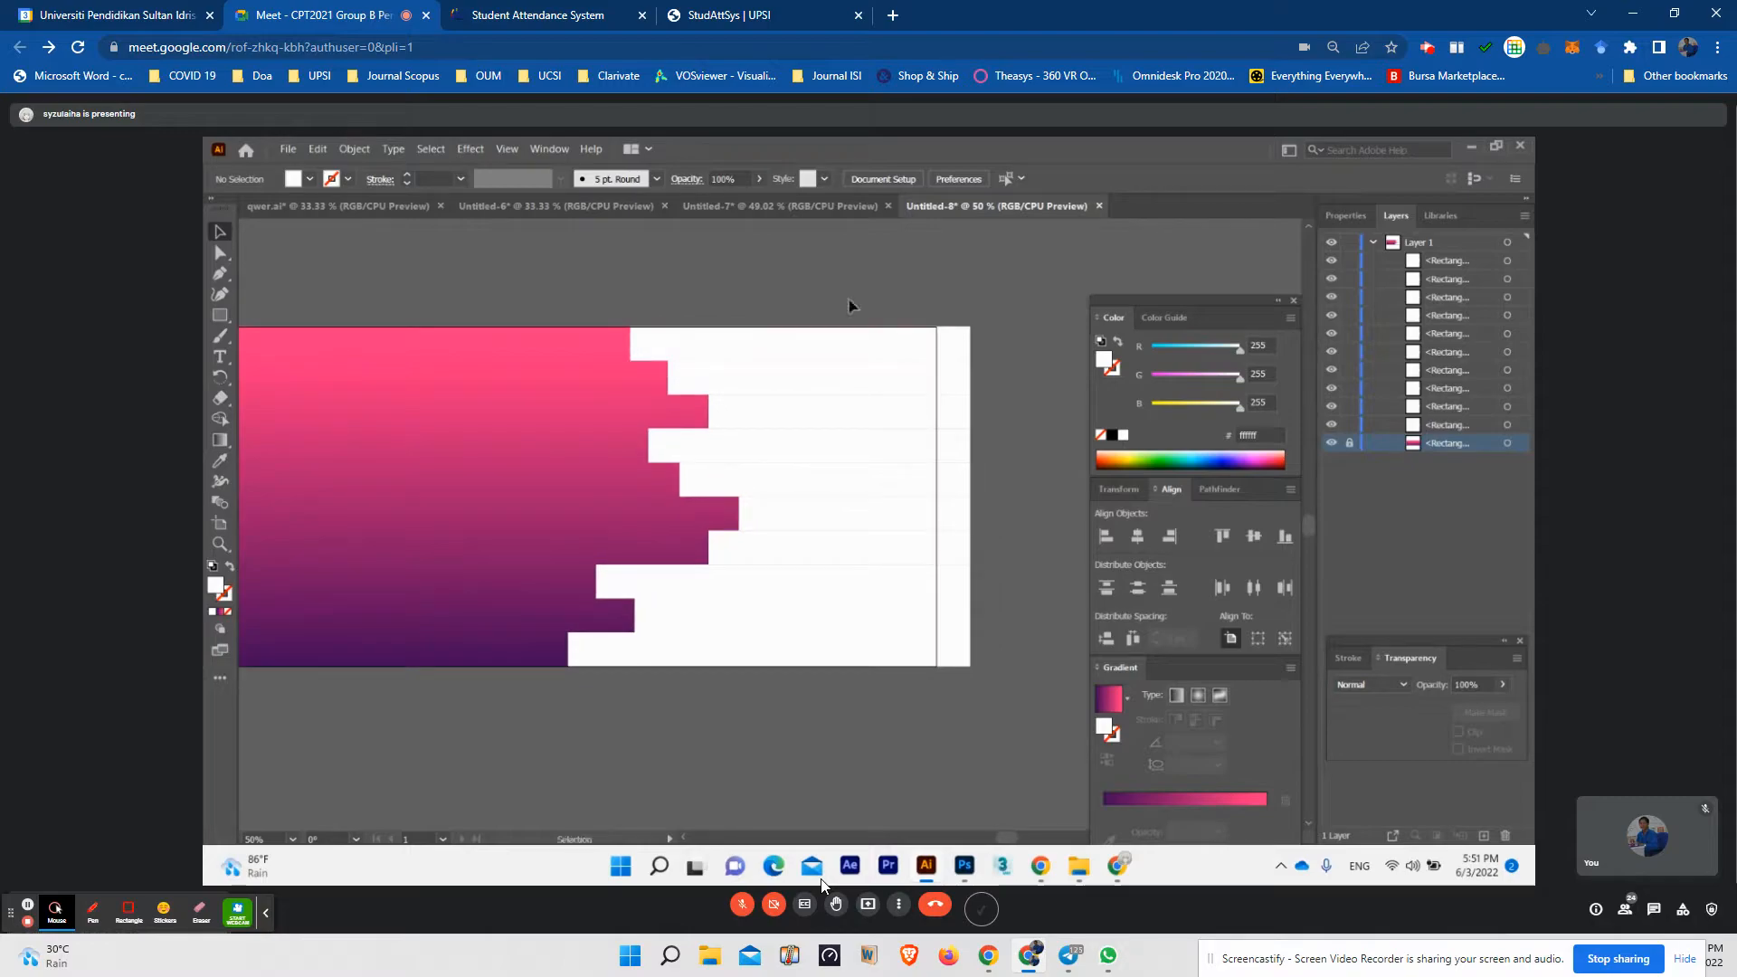
left_click_drag(916, 297, 1032, 724)
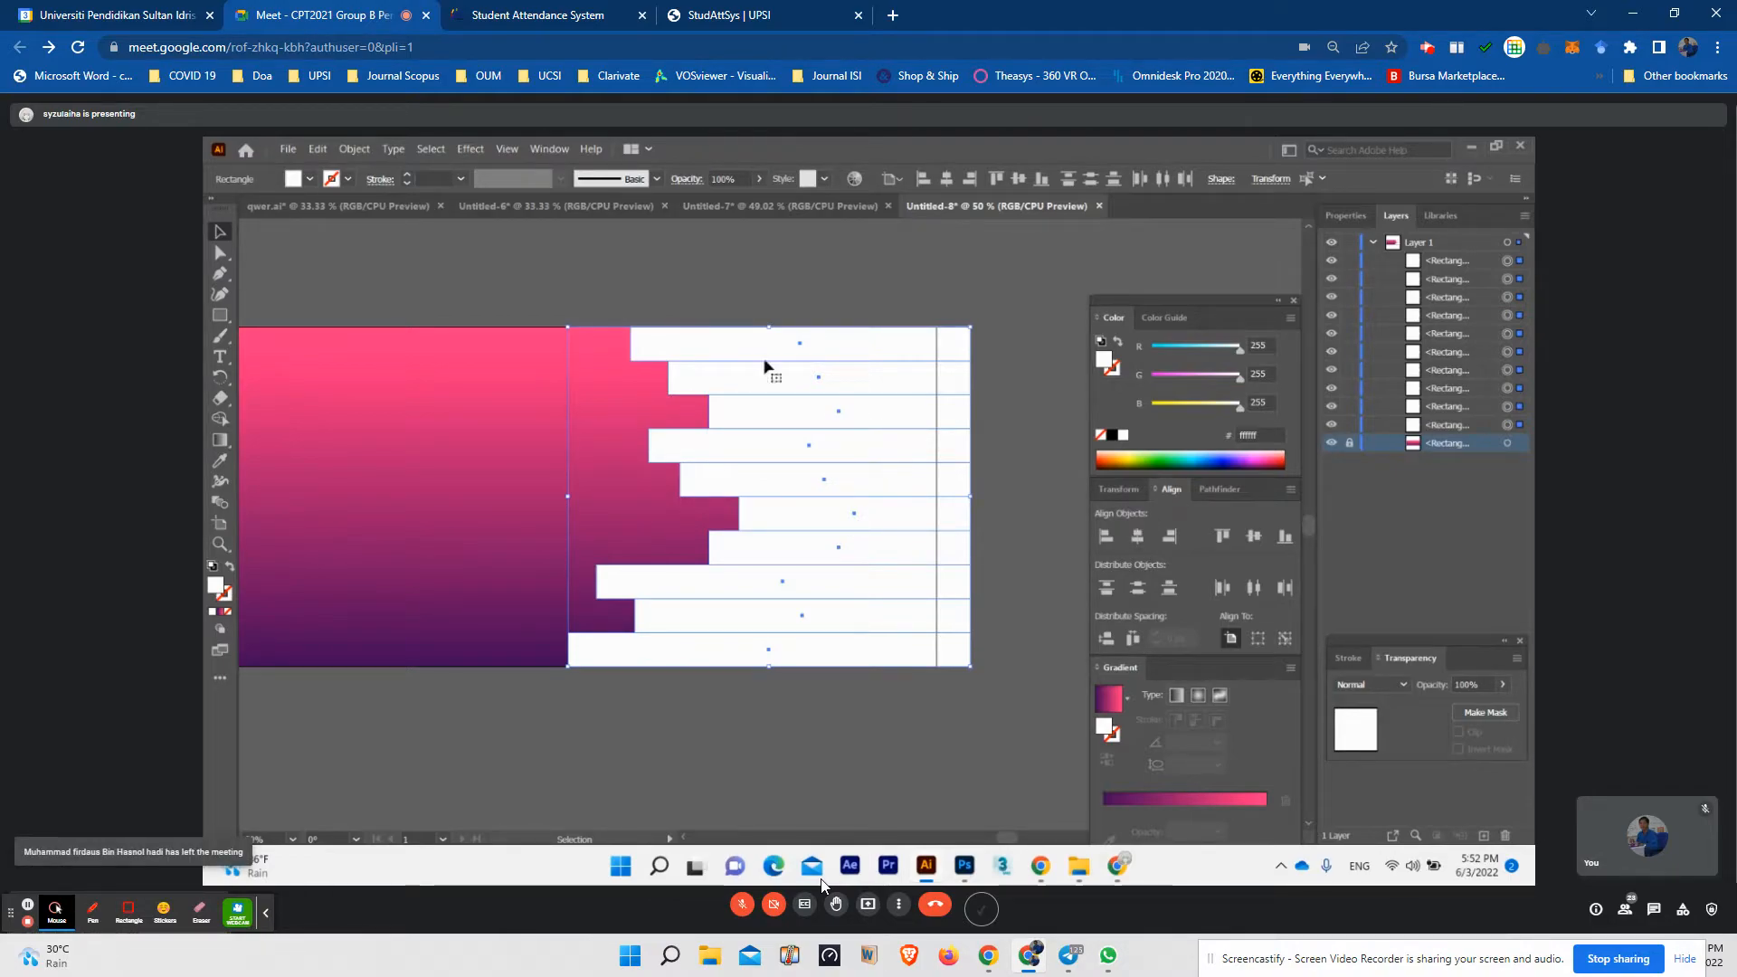
left_click(1222, 489)
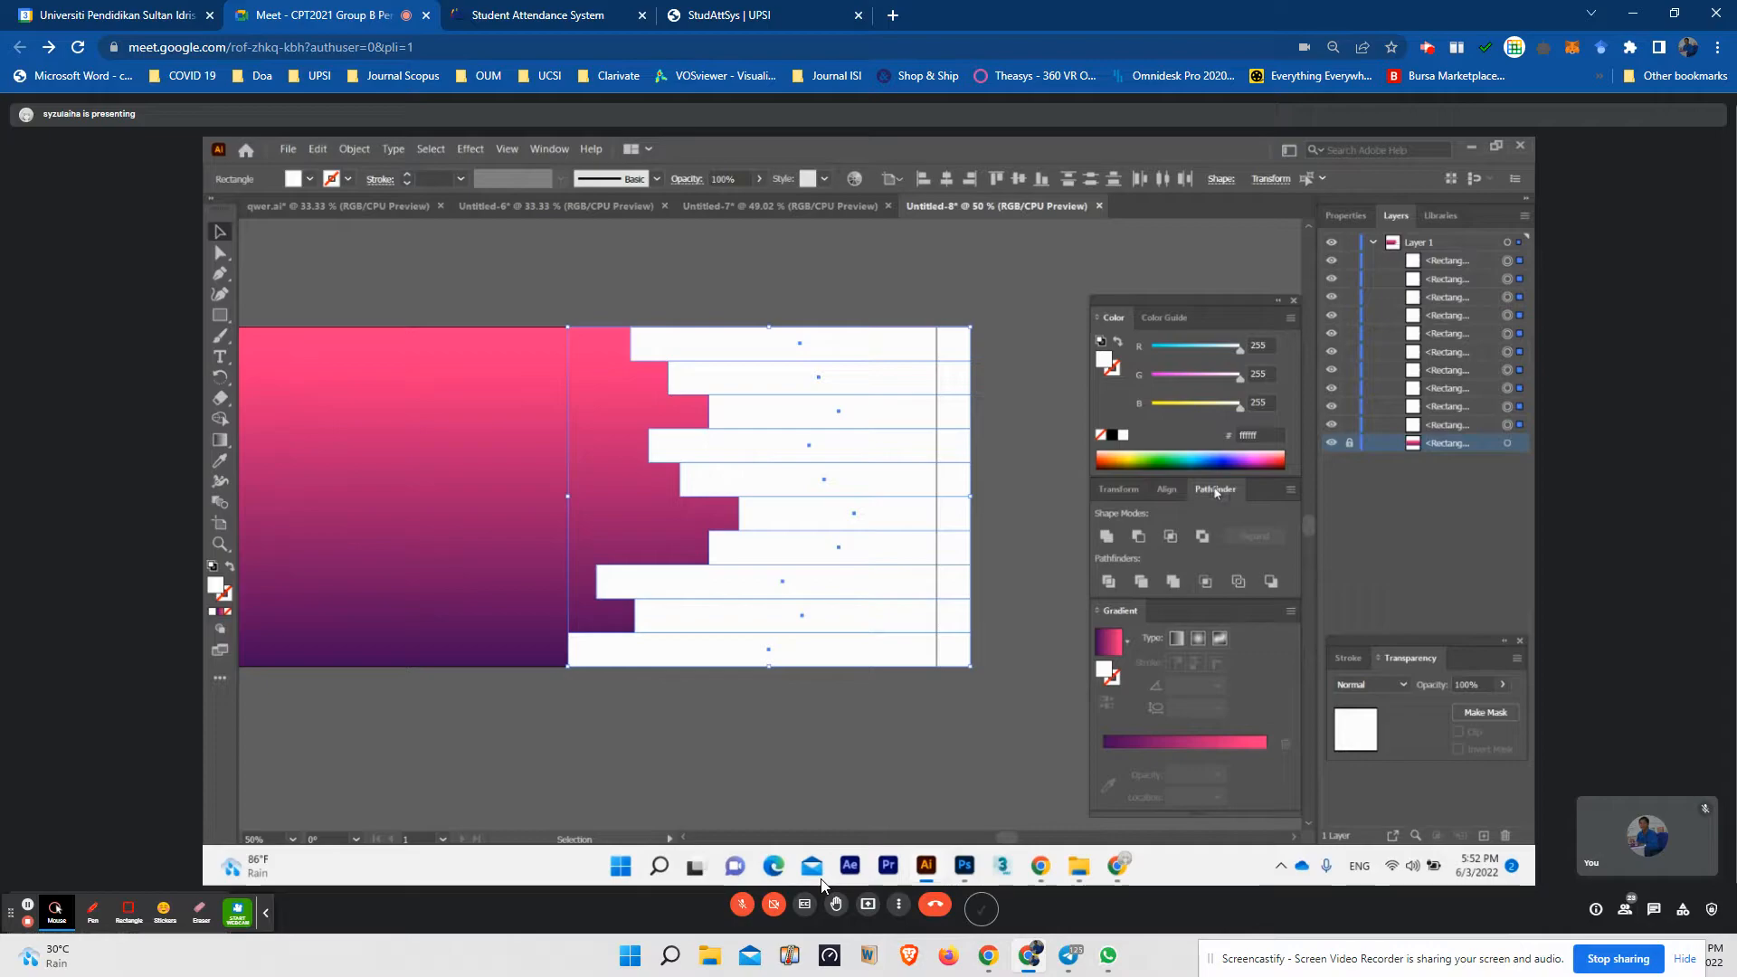
left_click(1106, 537)
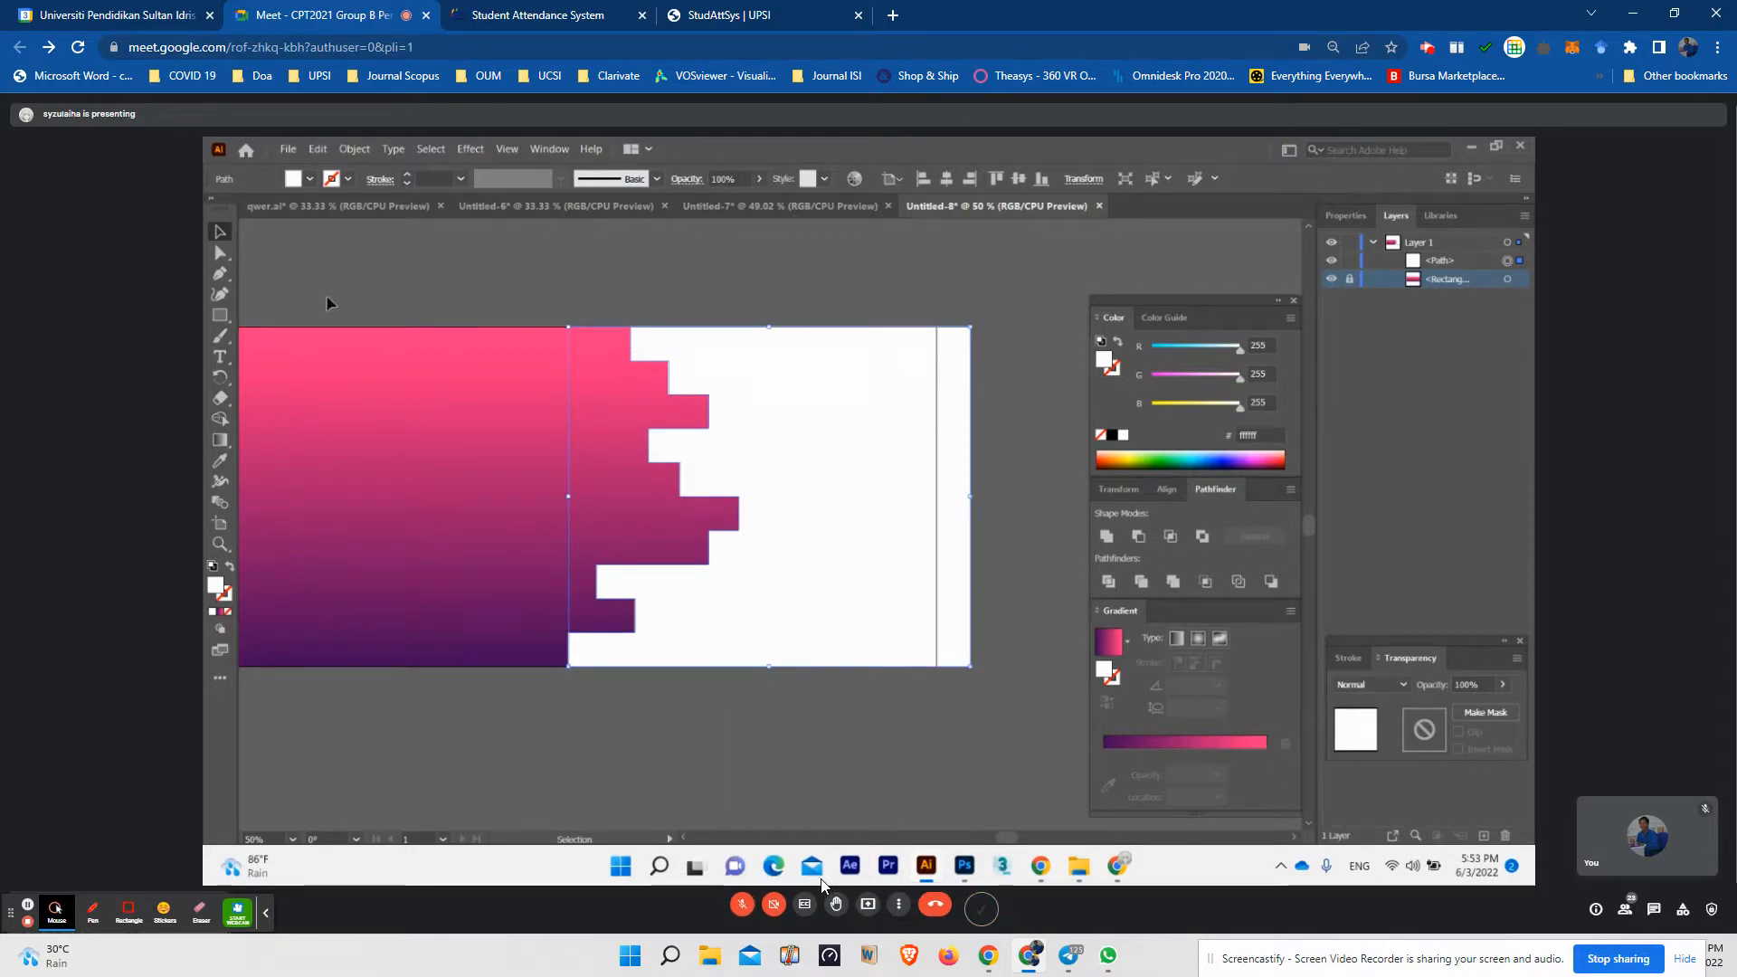
- Round all corners of the united white shape with the Direct Selection tool's corner widgets to a radius of about 22 px
left_click(221, 255)
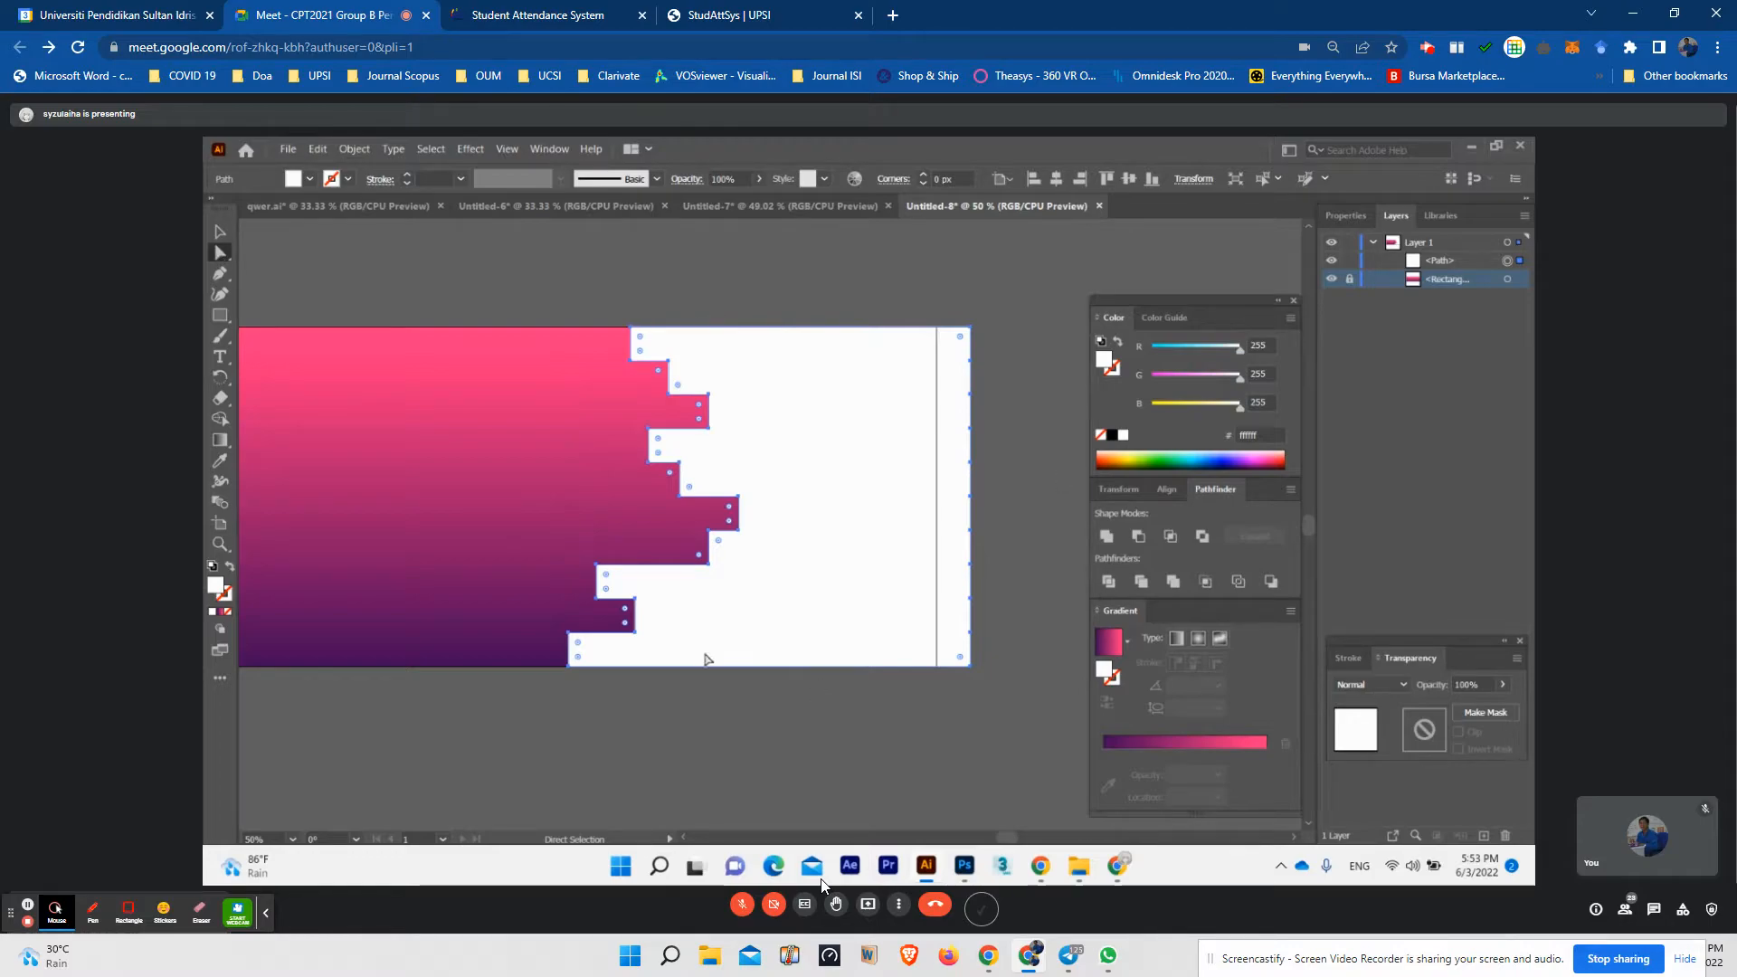
key("v")
key("ctrl+equal")
key("ctrl+equal")
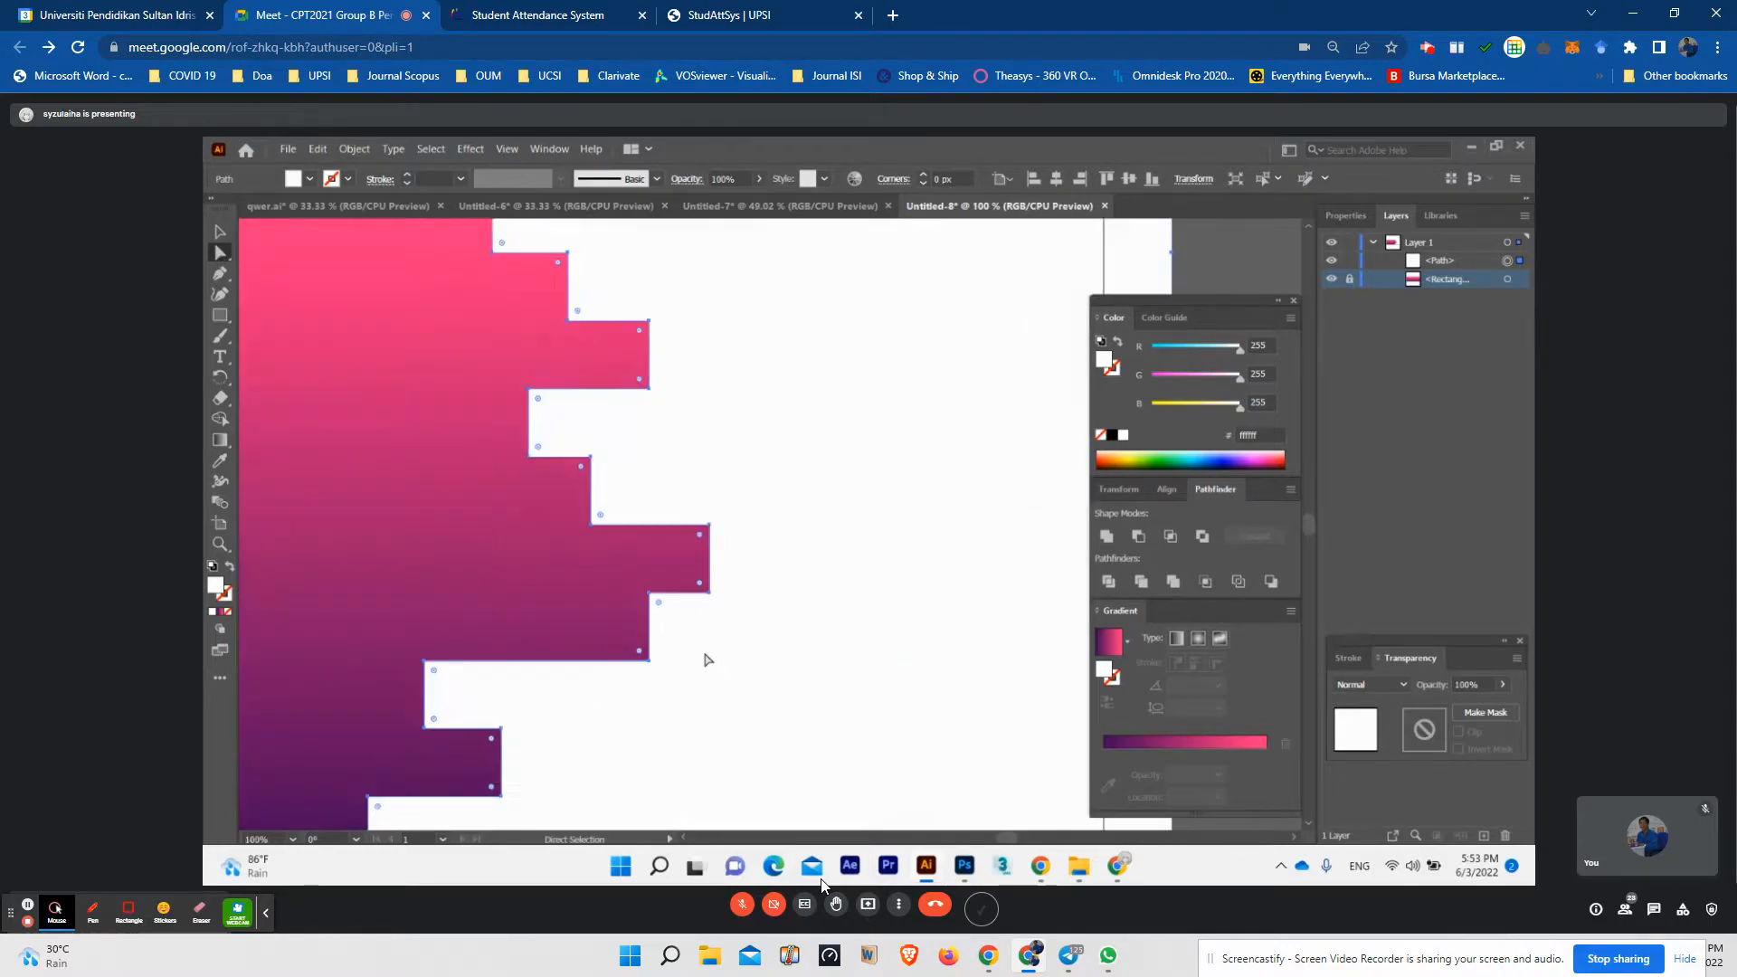
left_click_drag(640, 276, 624, 376)
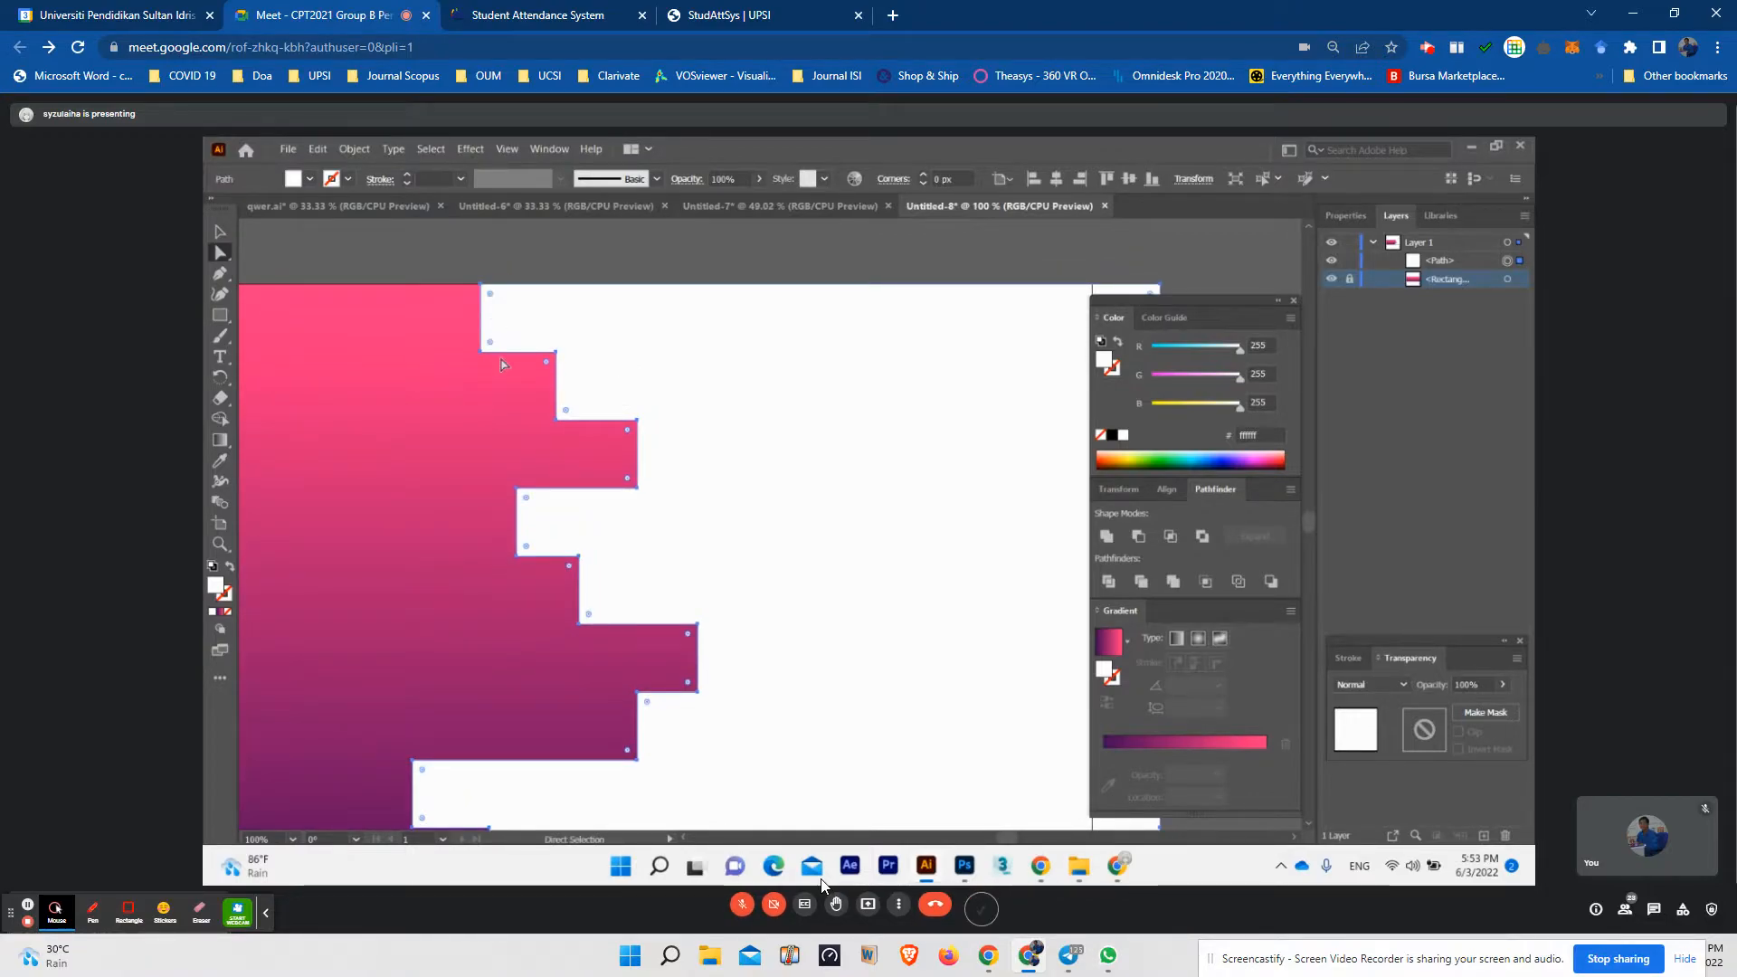
key("ctrl+minus")
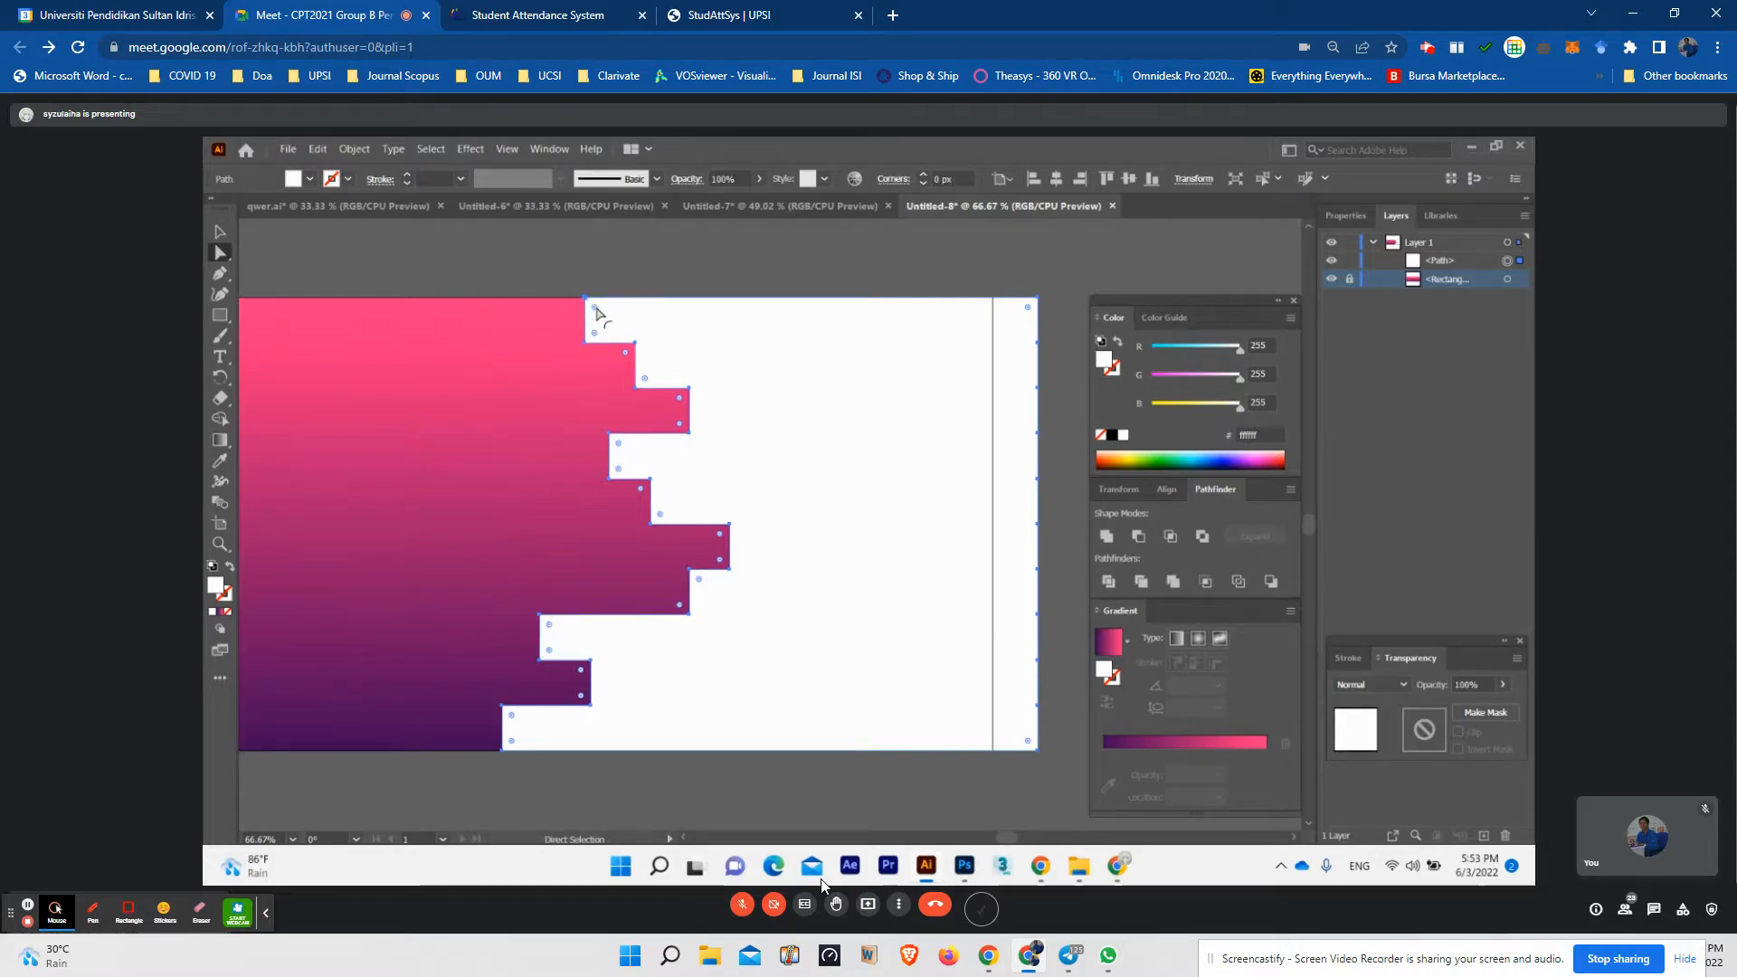
left_click_drag(595, 313, 692, 354)
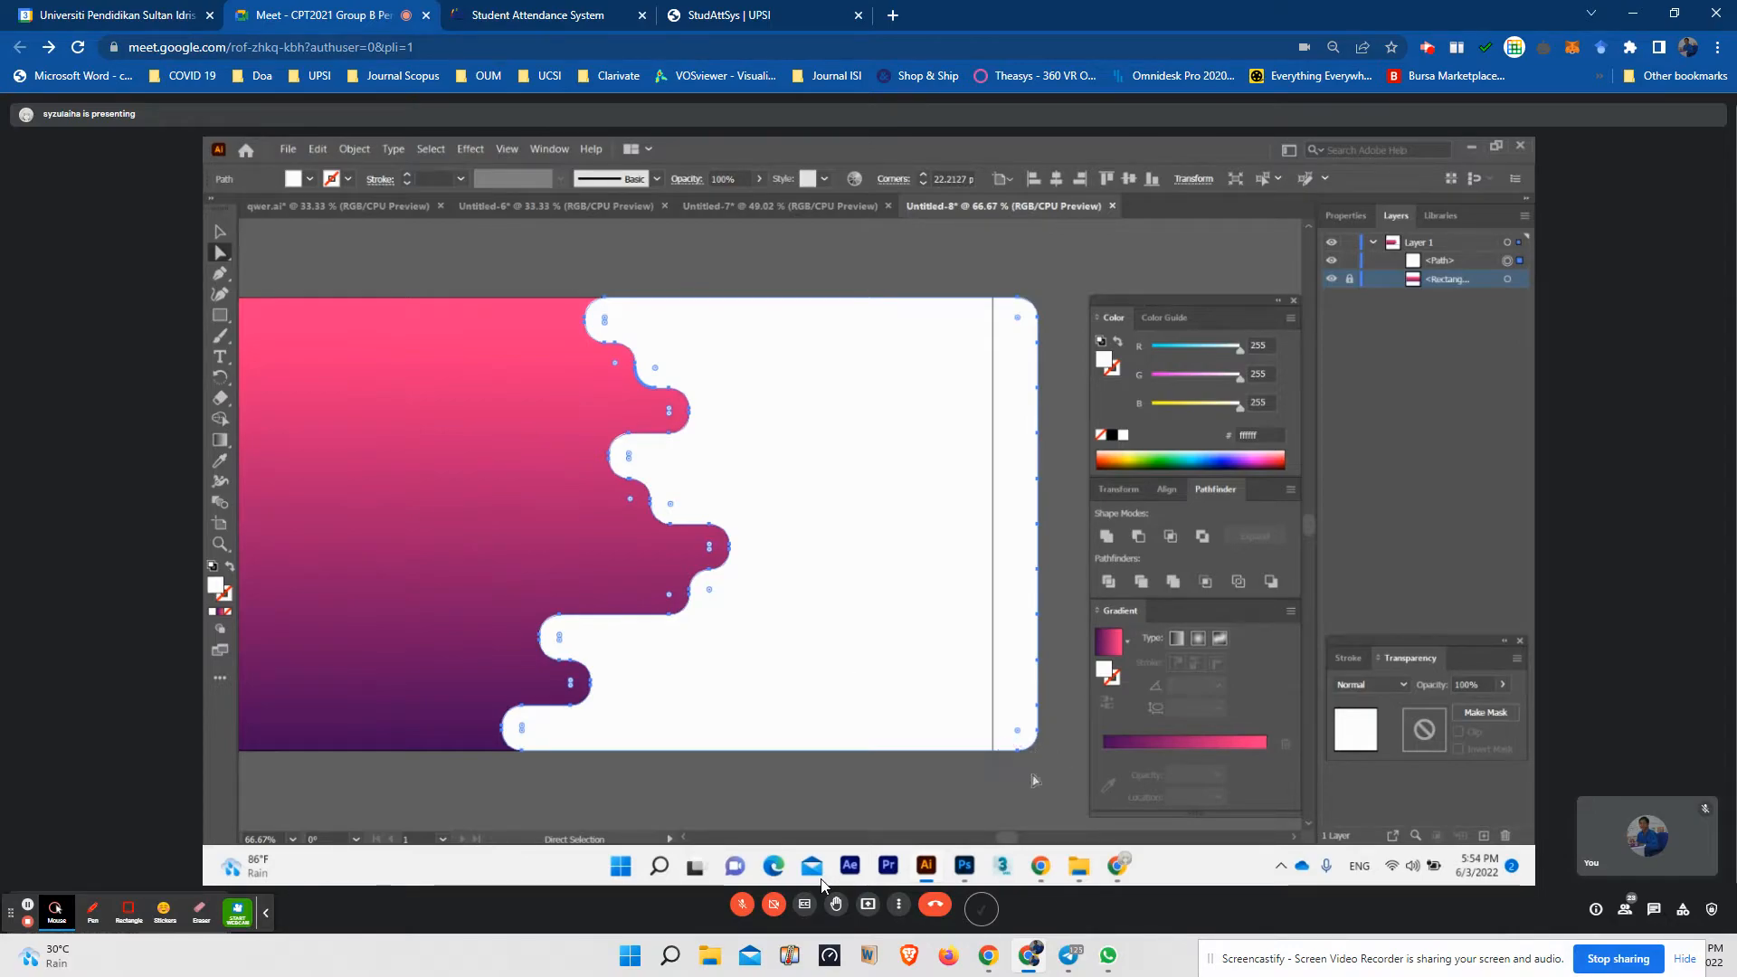
- Show the participants list in Google Meet while briefly unmuting the microphone, and mute it again
left_click(741, 904)
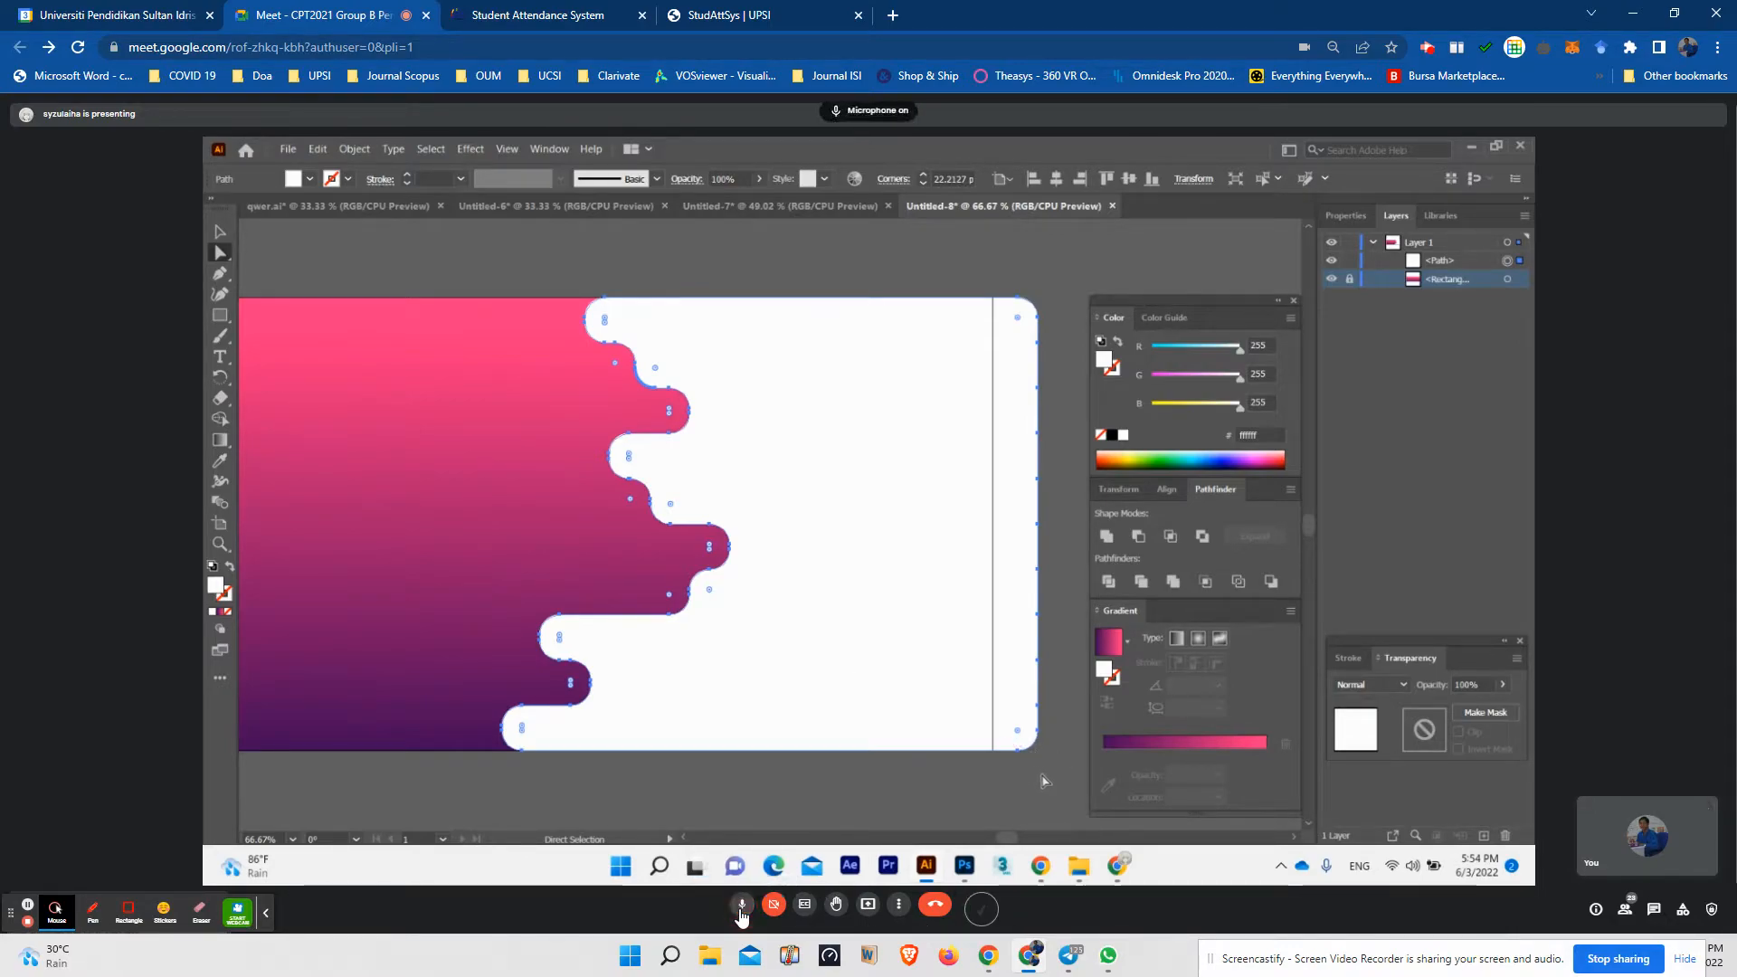
left_click(1634, 916)
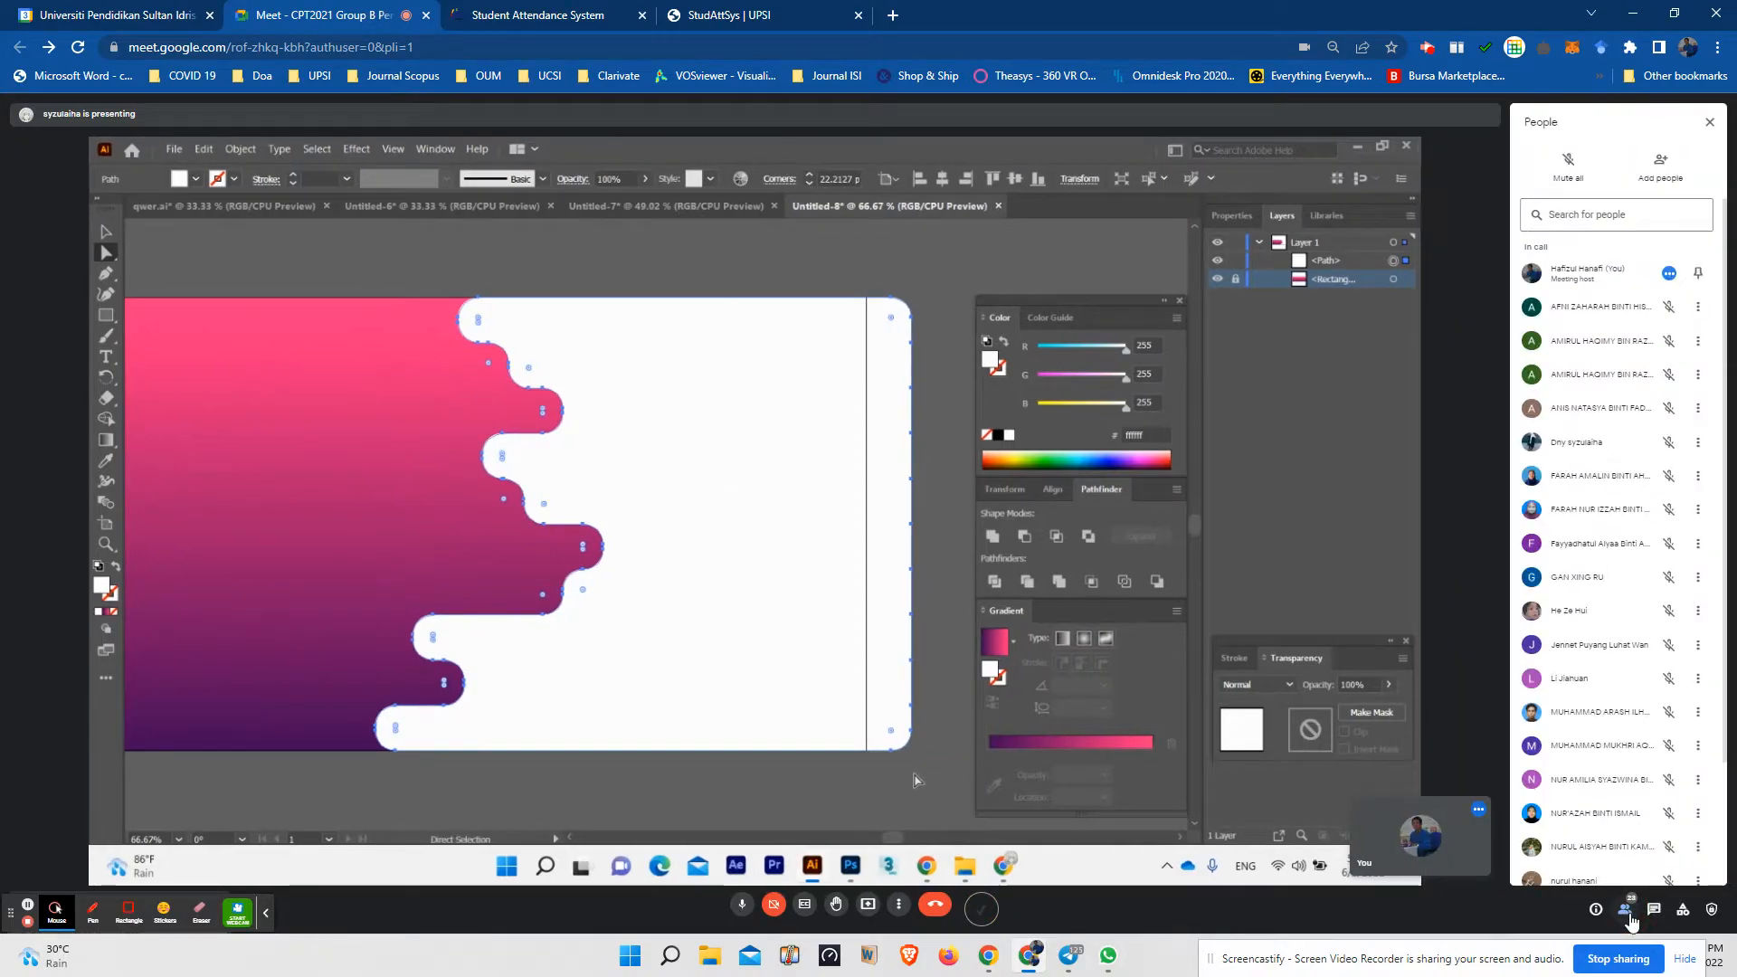
left_click(743, 905)
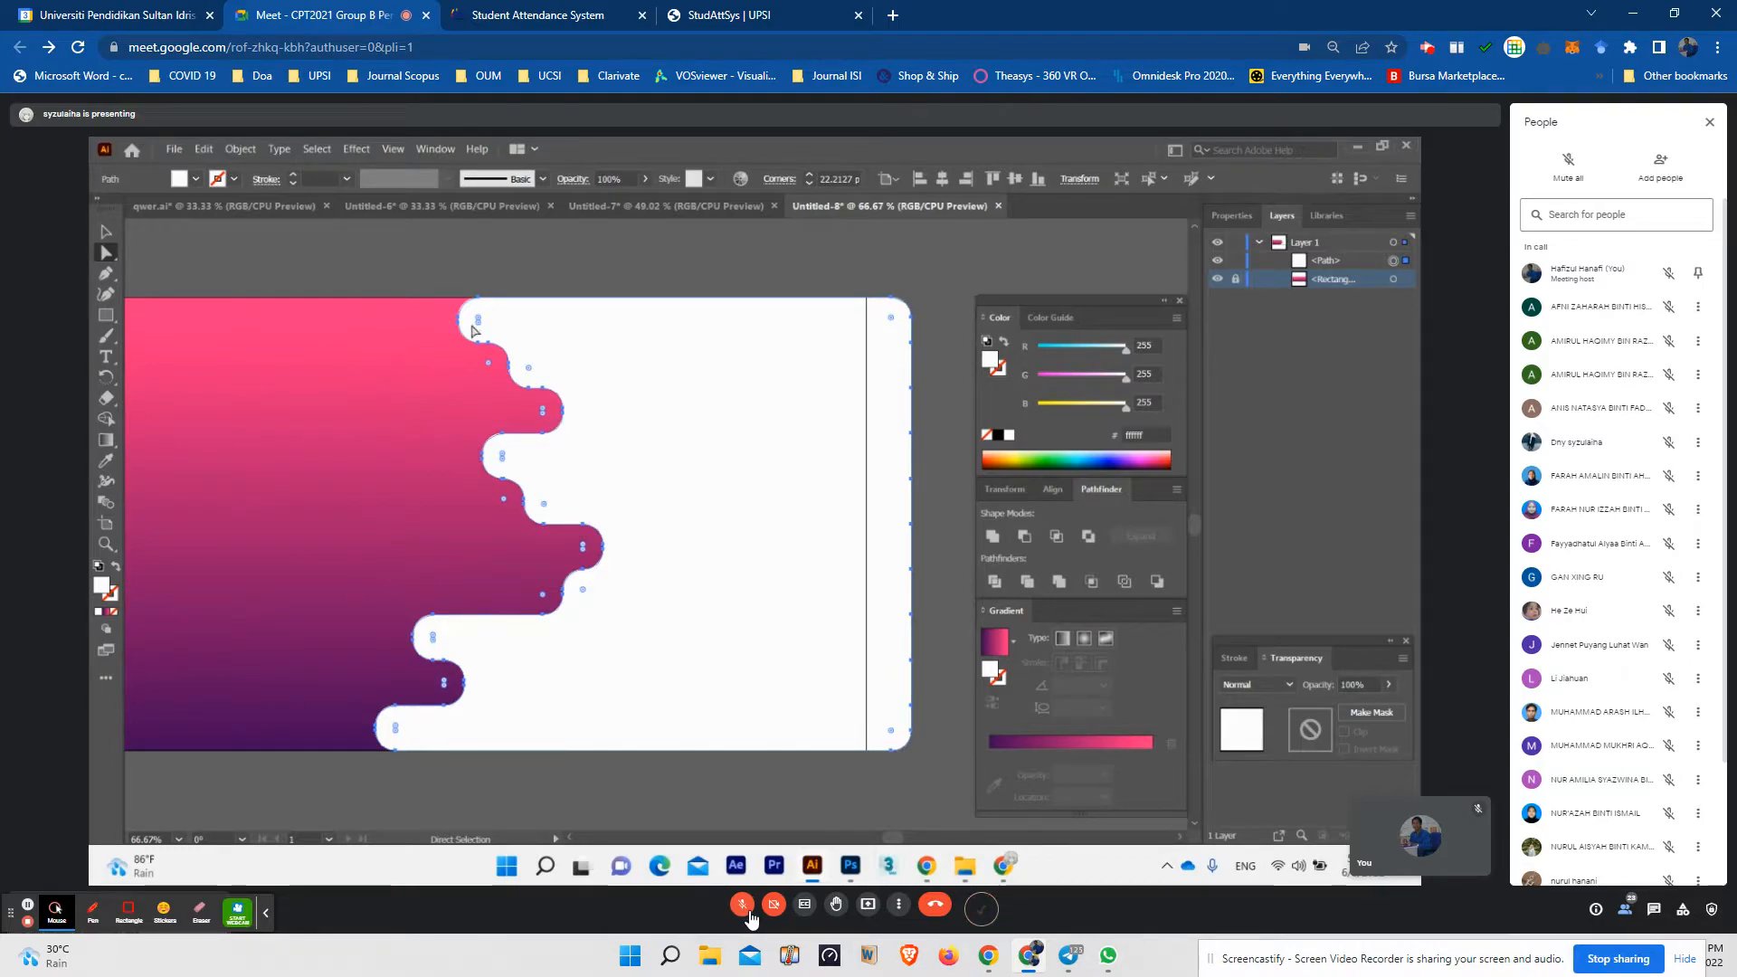
- Activate the Selection tool in Illustrator, and briefly unmute the meeting microphone before muting it again
key("v")
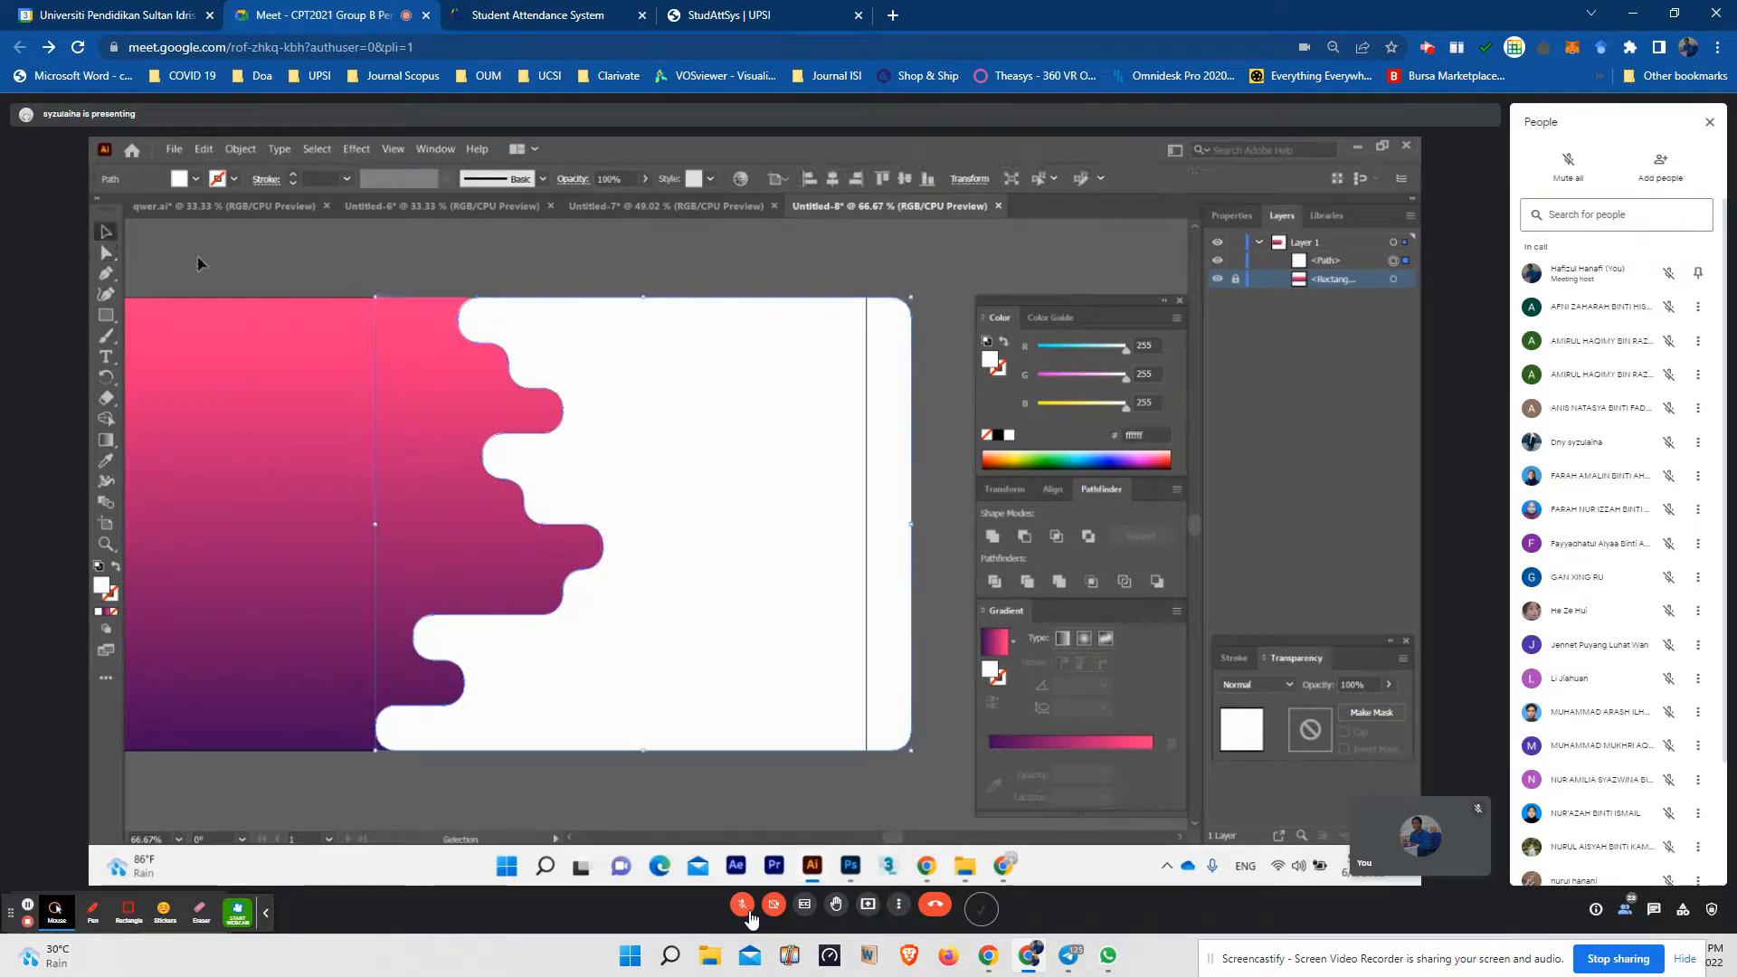
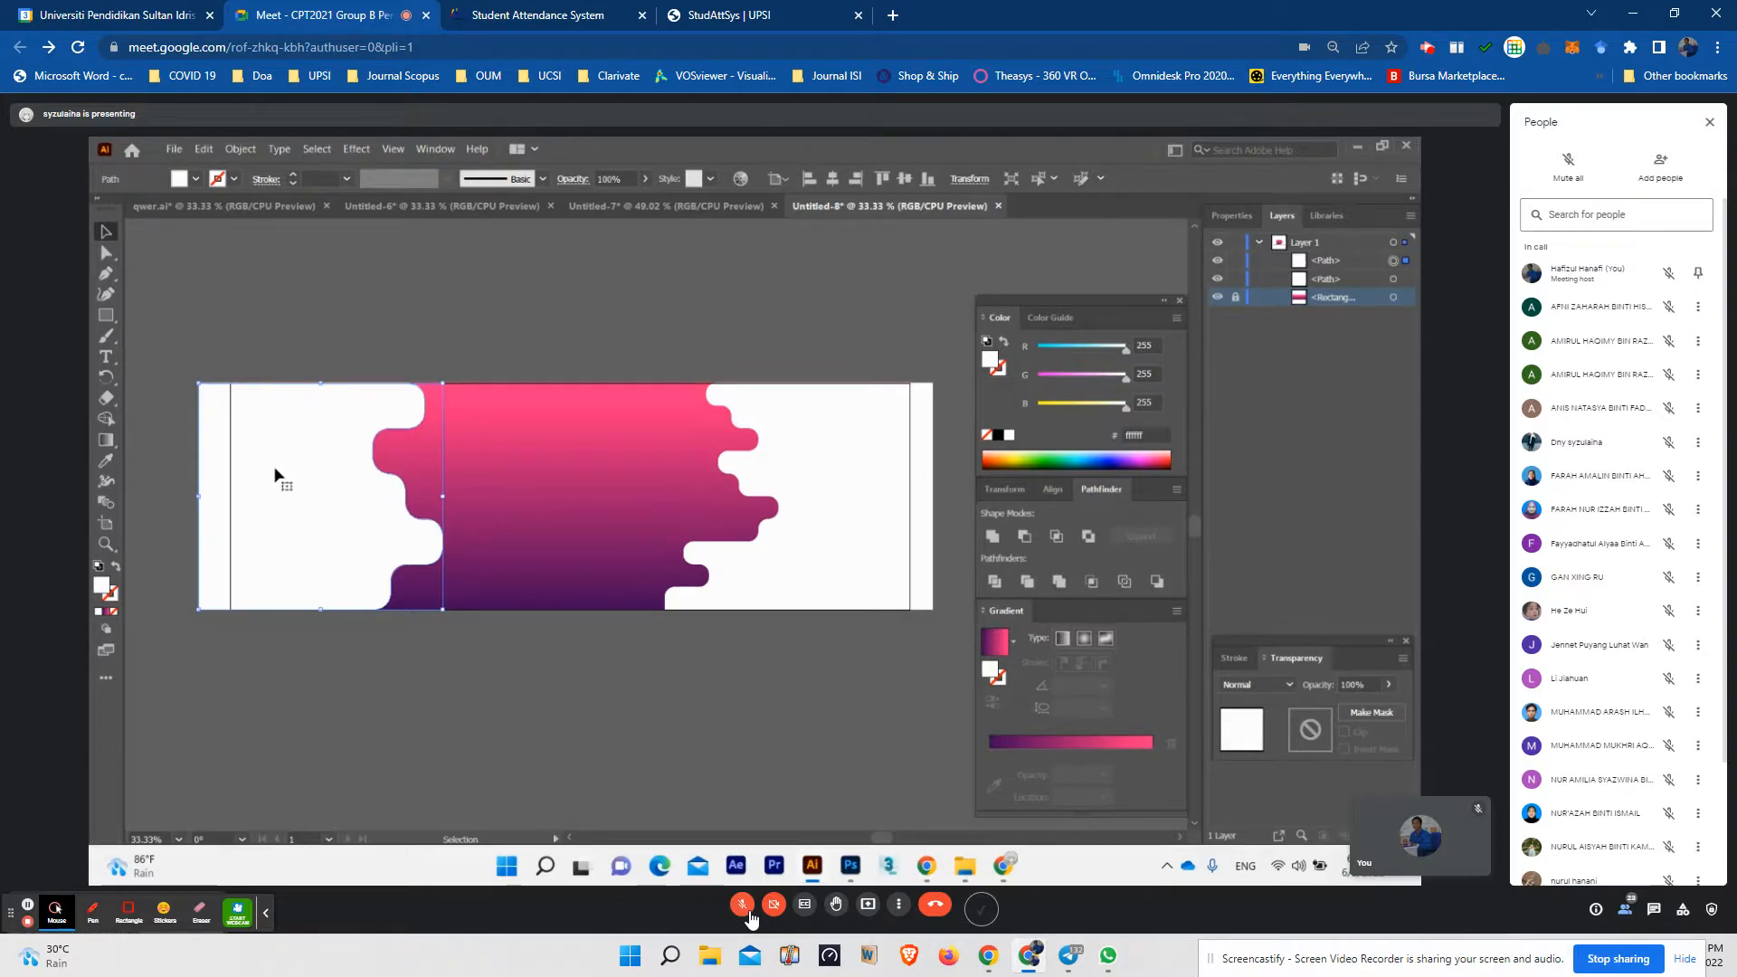
left_click(747, 909)
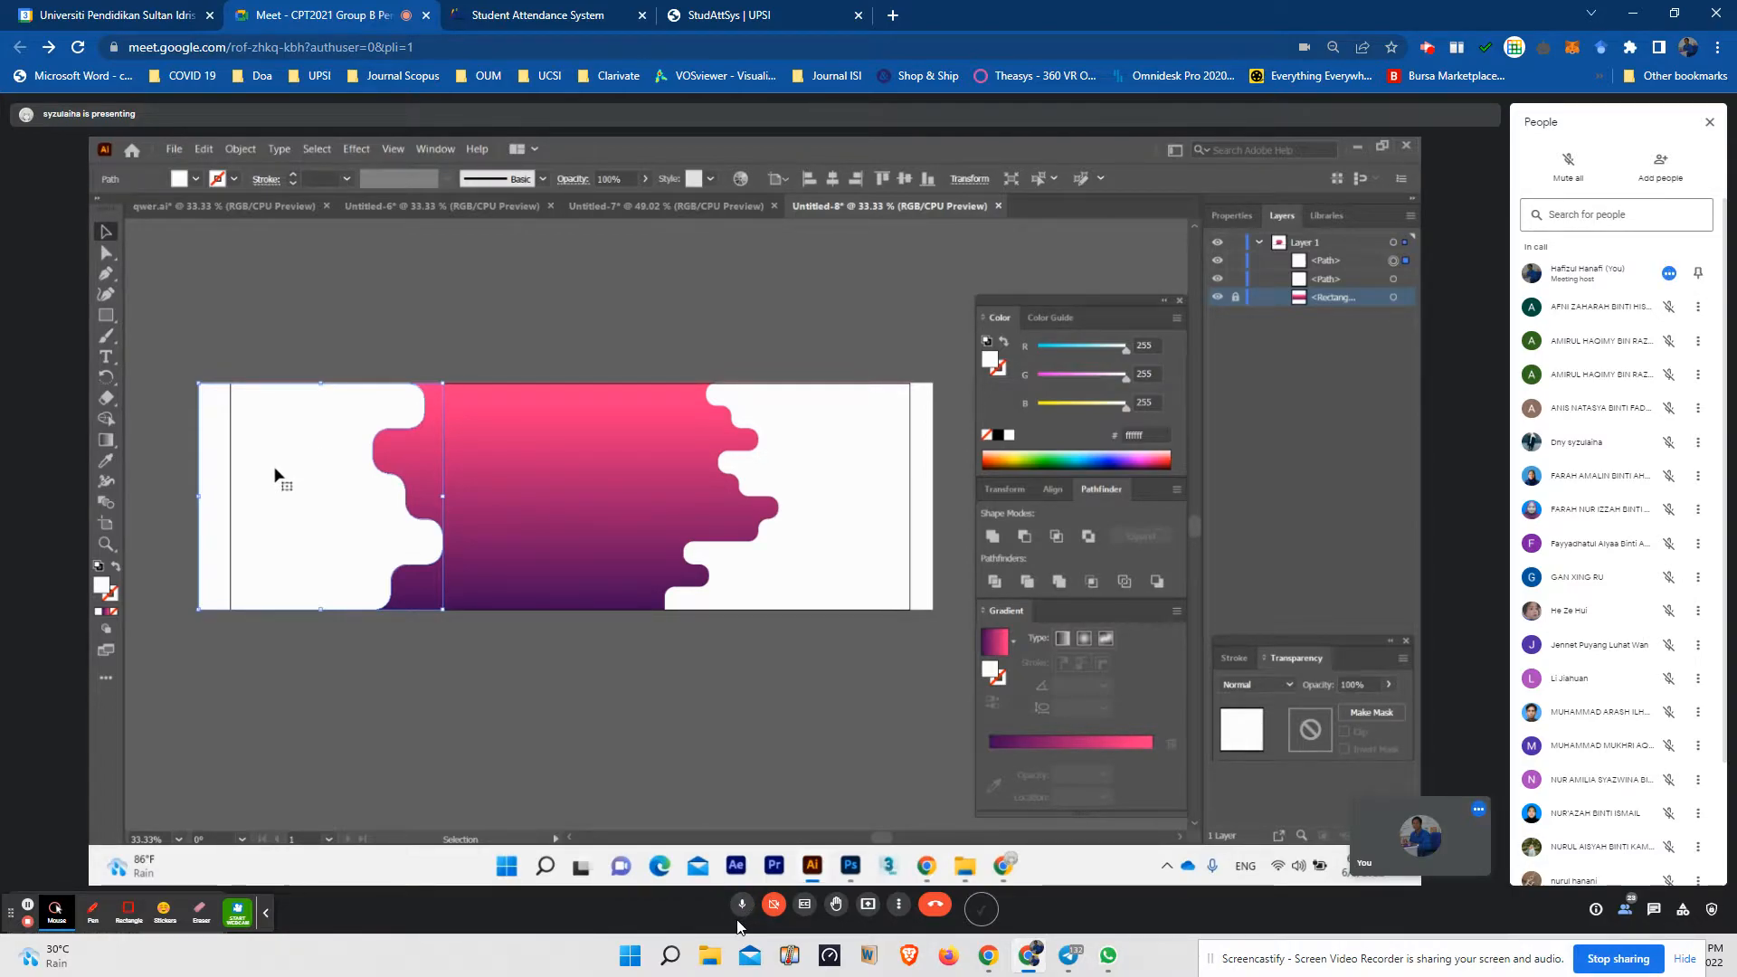
left_click(738, 916)
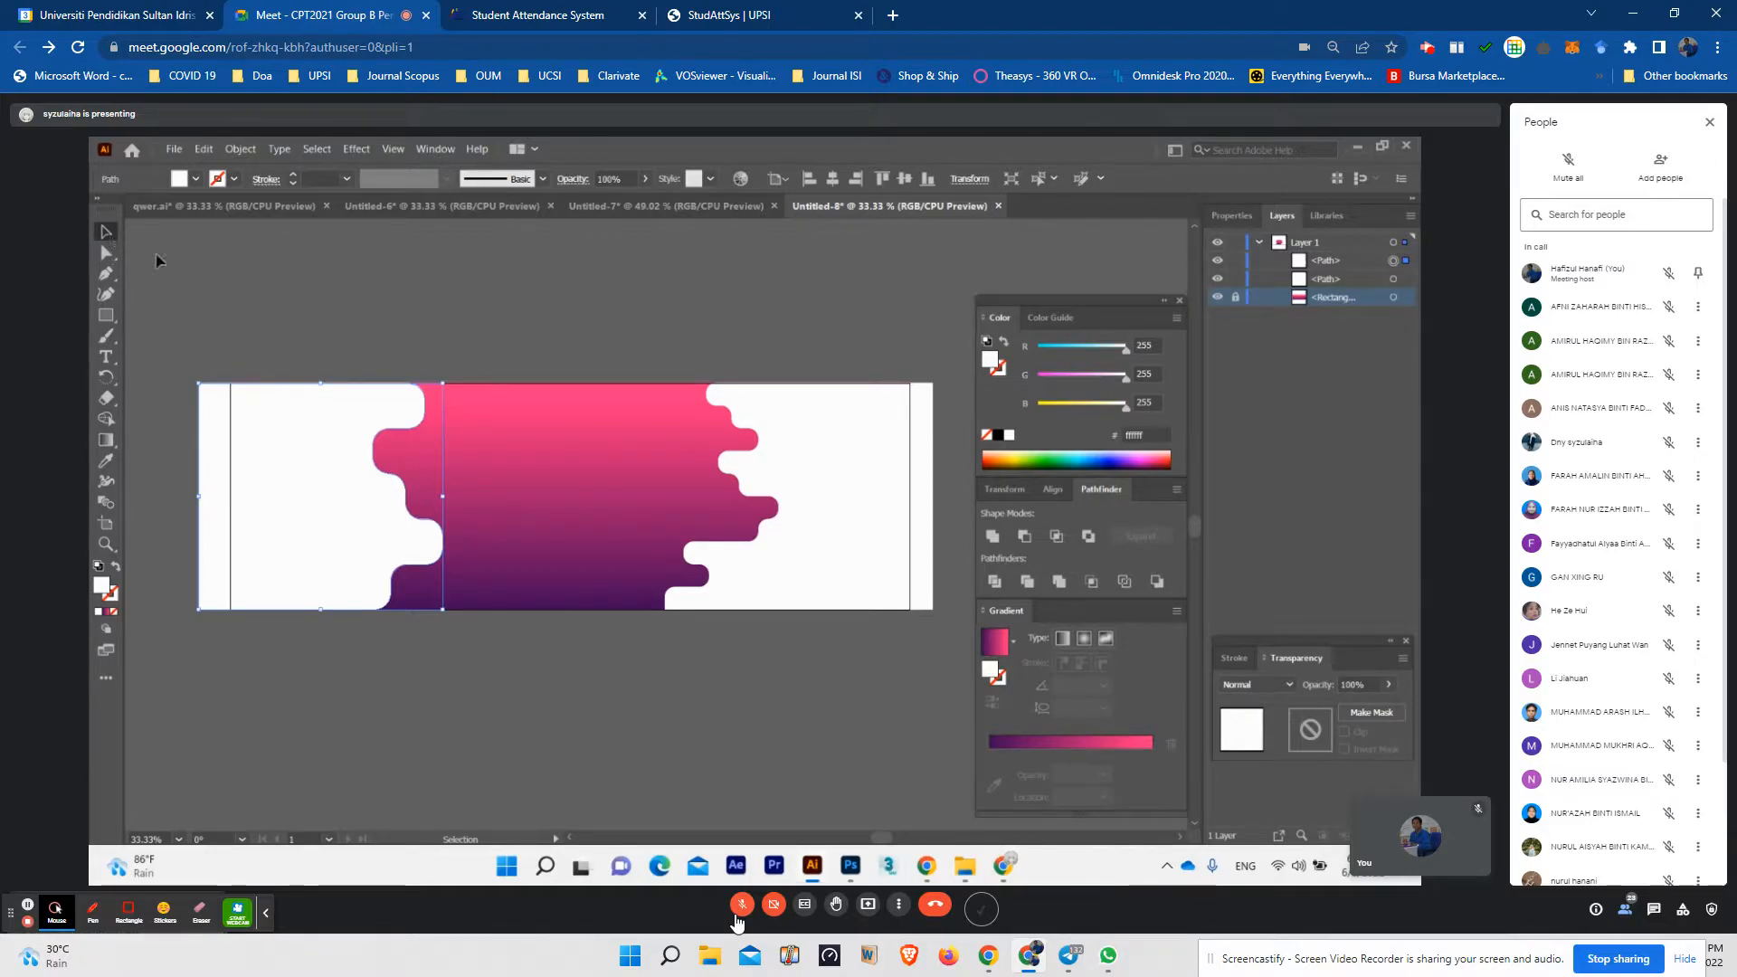
- Fill the left white stepped shape with a linear gradient
left_click(318, 340)
left_click(342, 517)
left_click(874, 474)
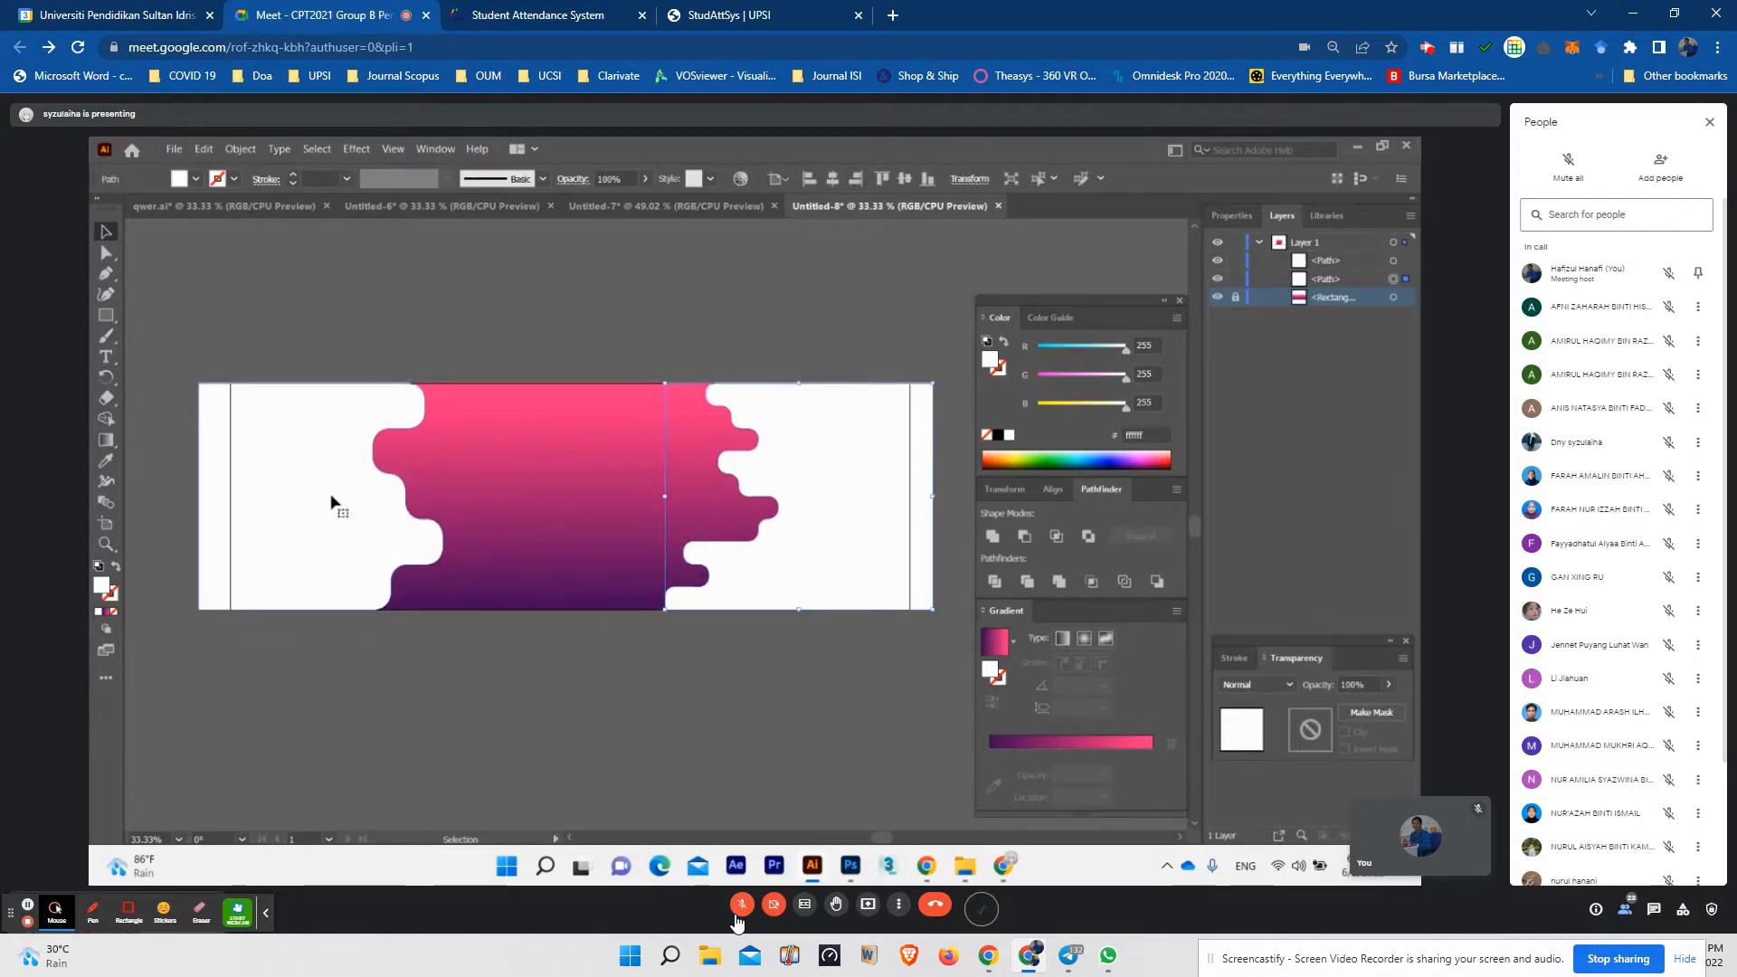
left_click(292, 513)
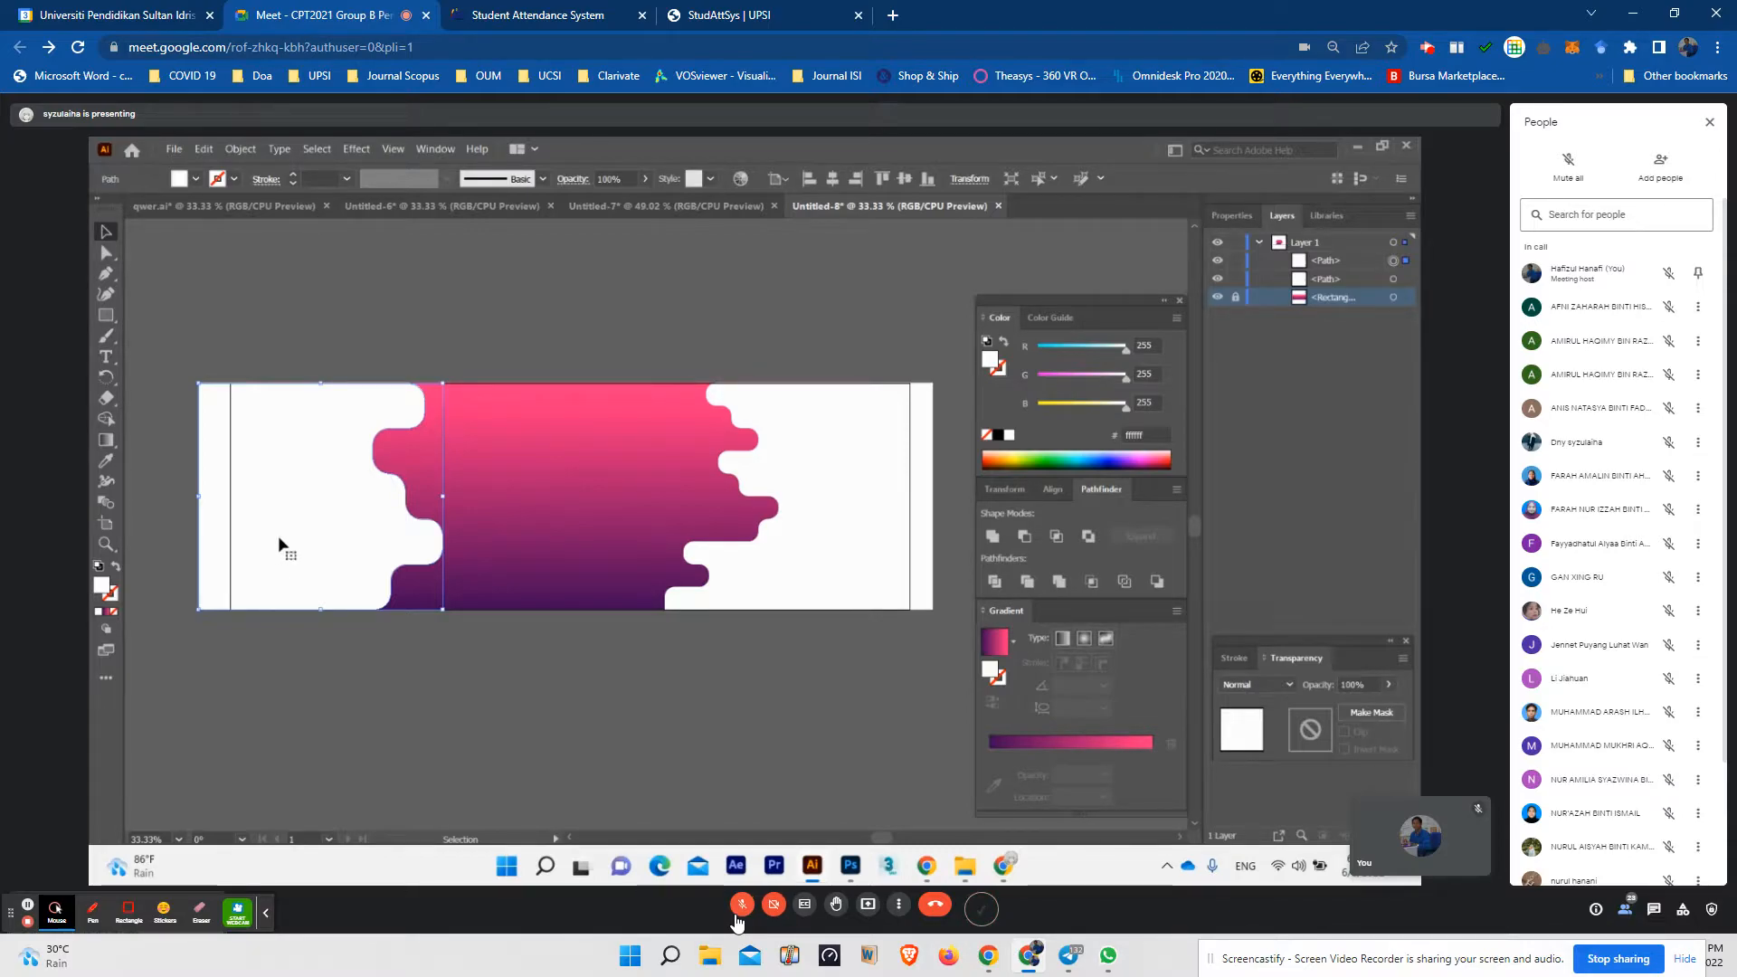
left_click(1063, 638)
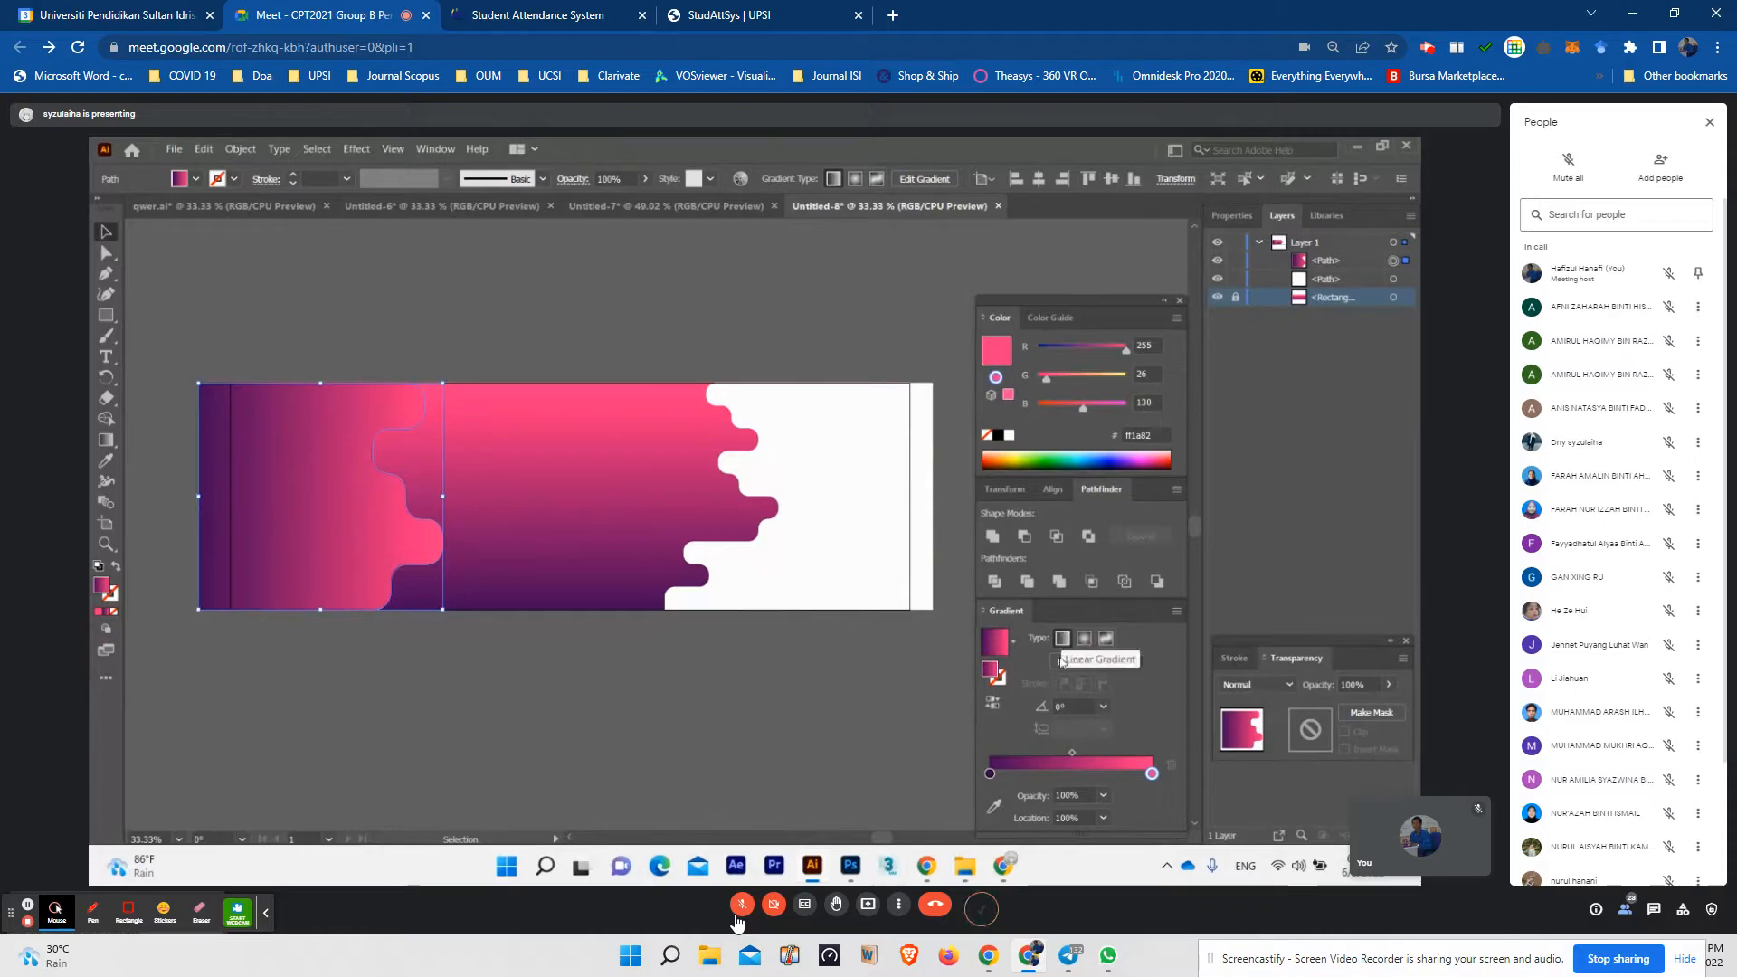
- Recolor the left shape's gradient, starting with its dark purple stop, using the hex values fff and f5f5f5
double_click(990, 774)
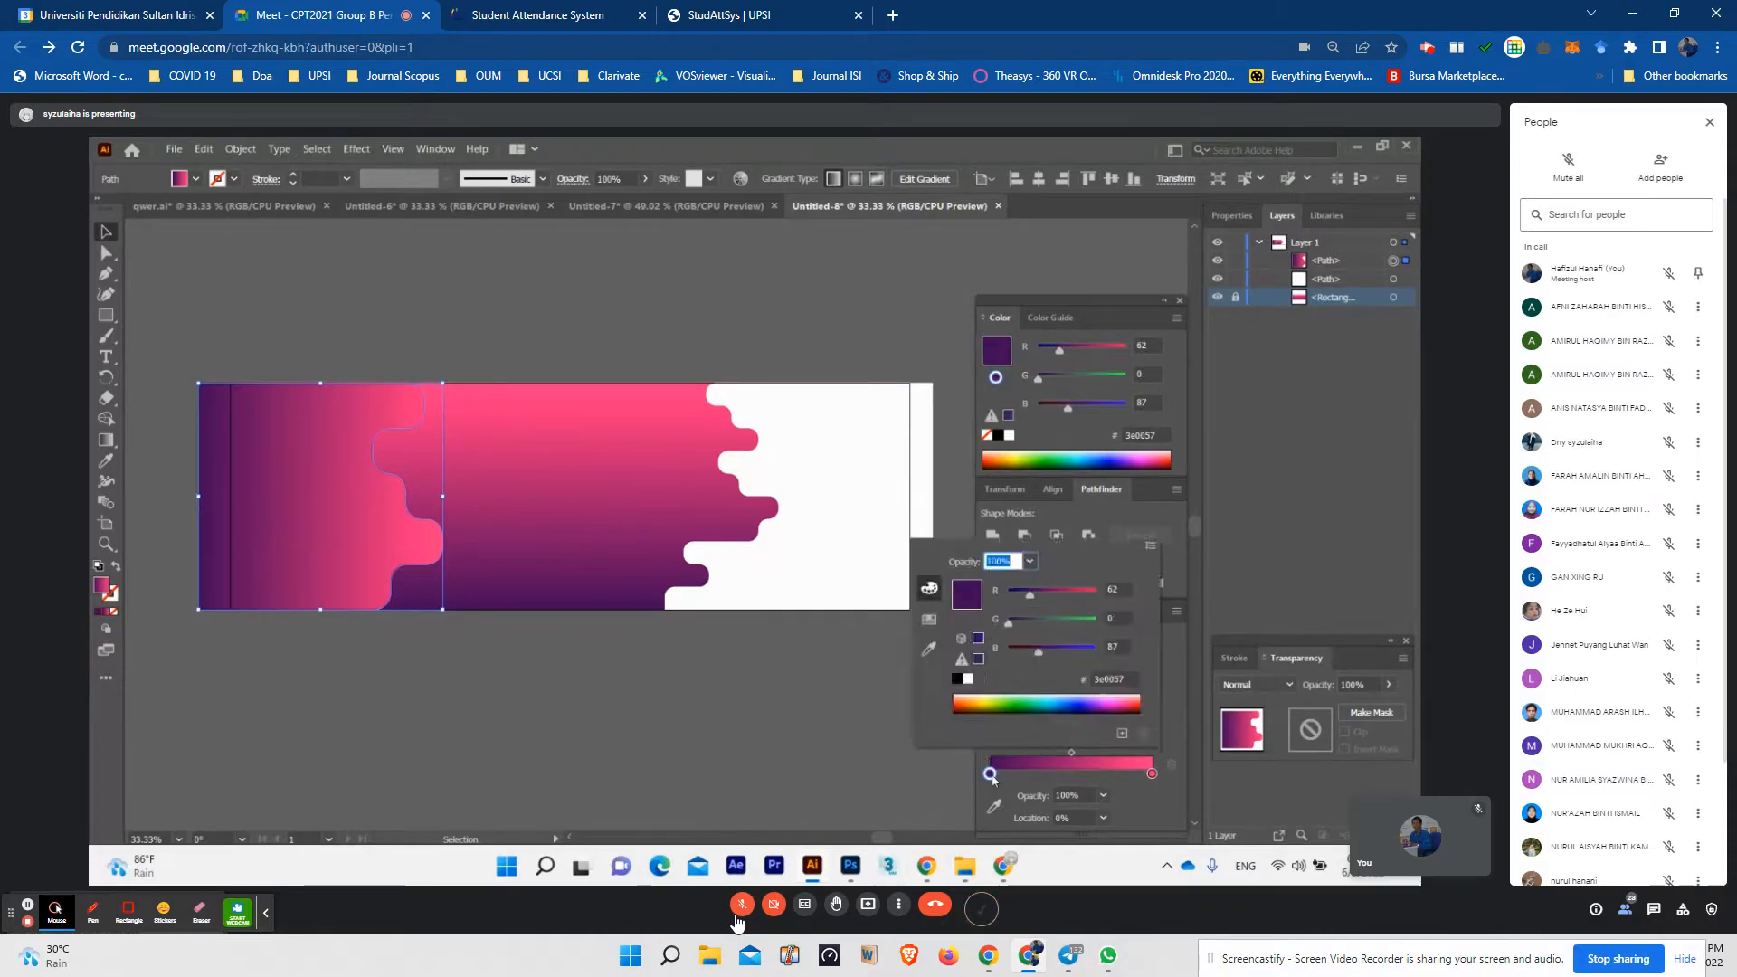
left_click(1169, 566)
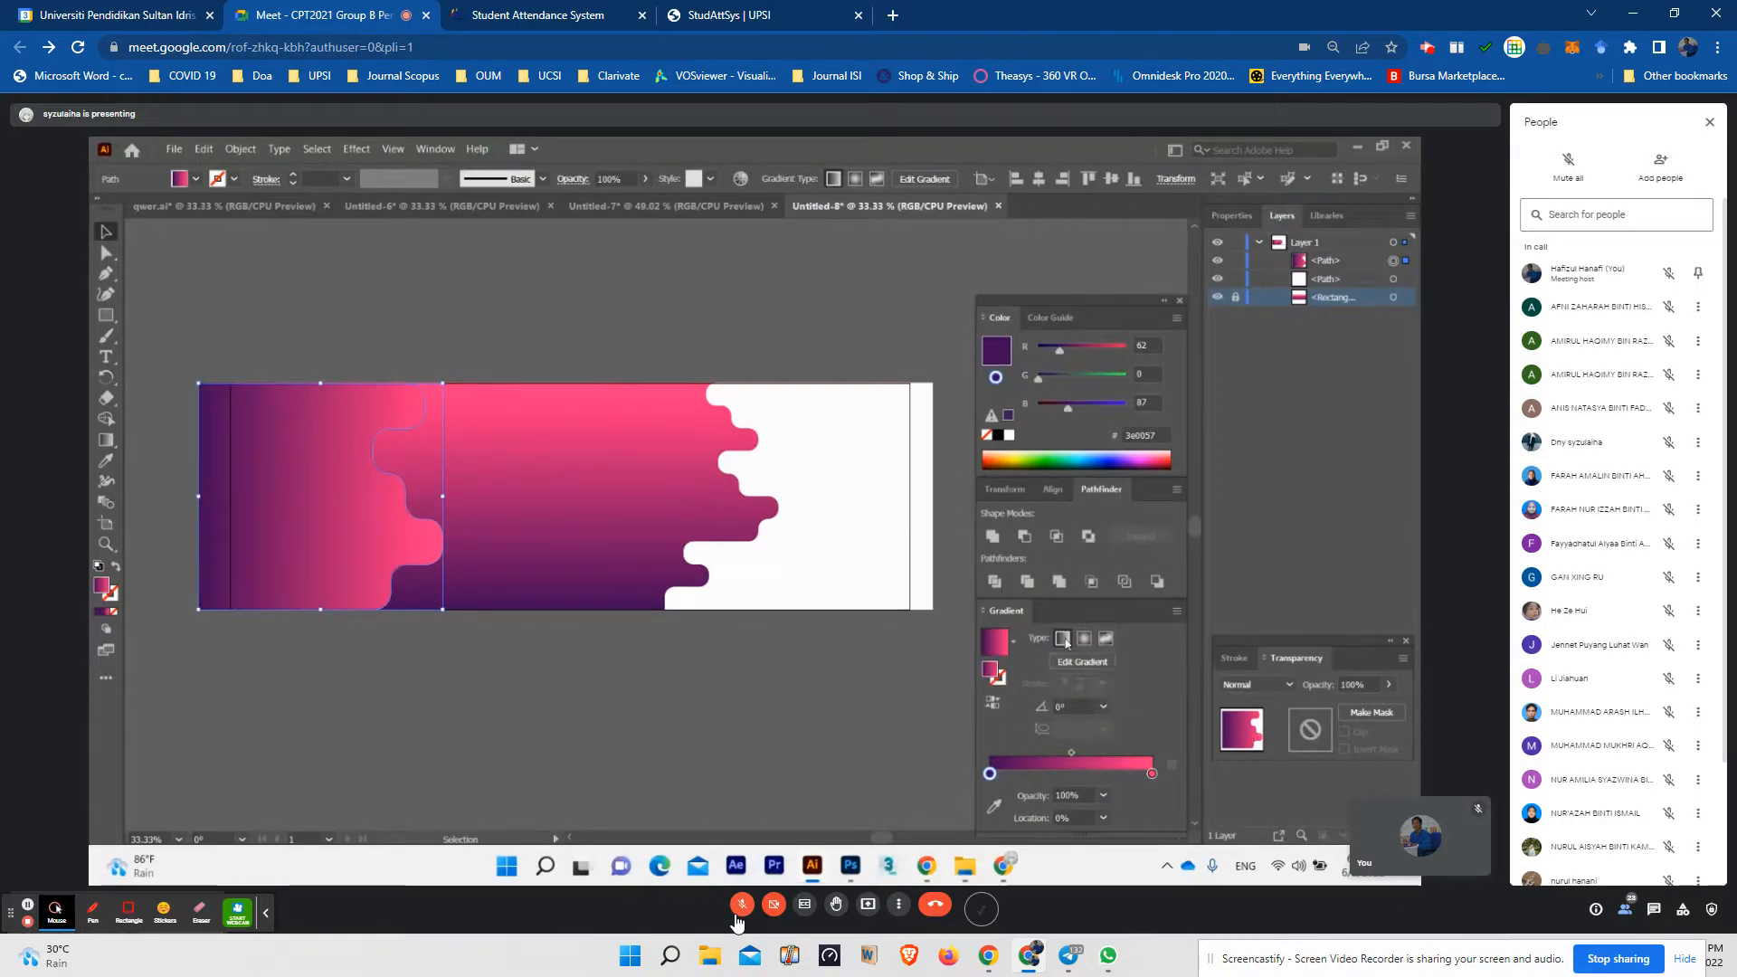
double_click(990, 774)
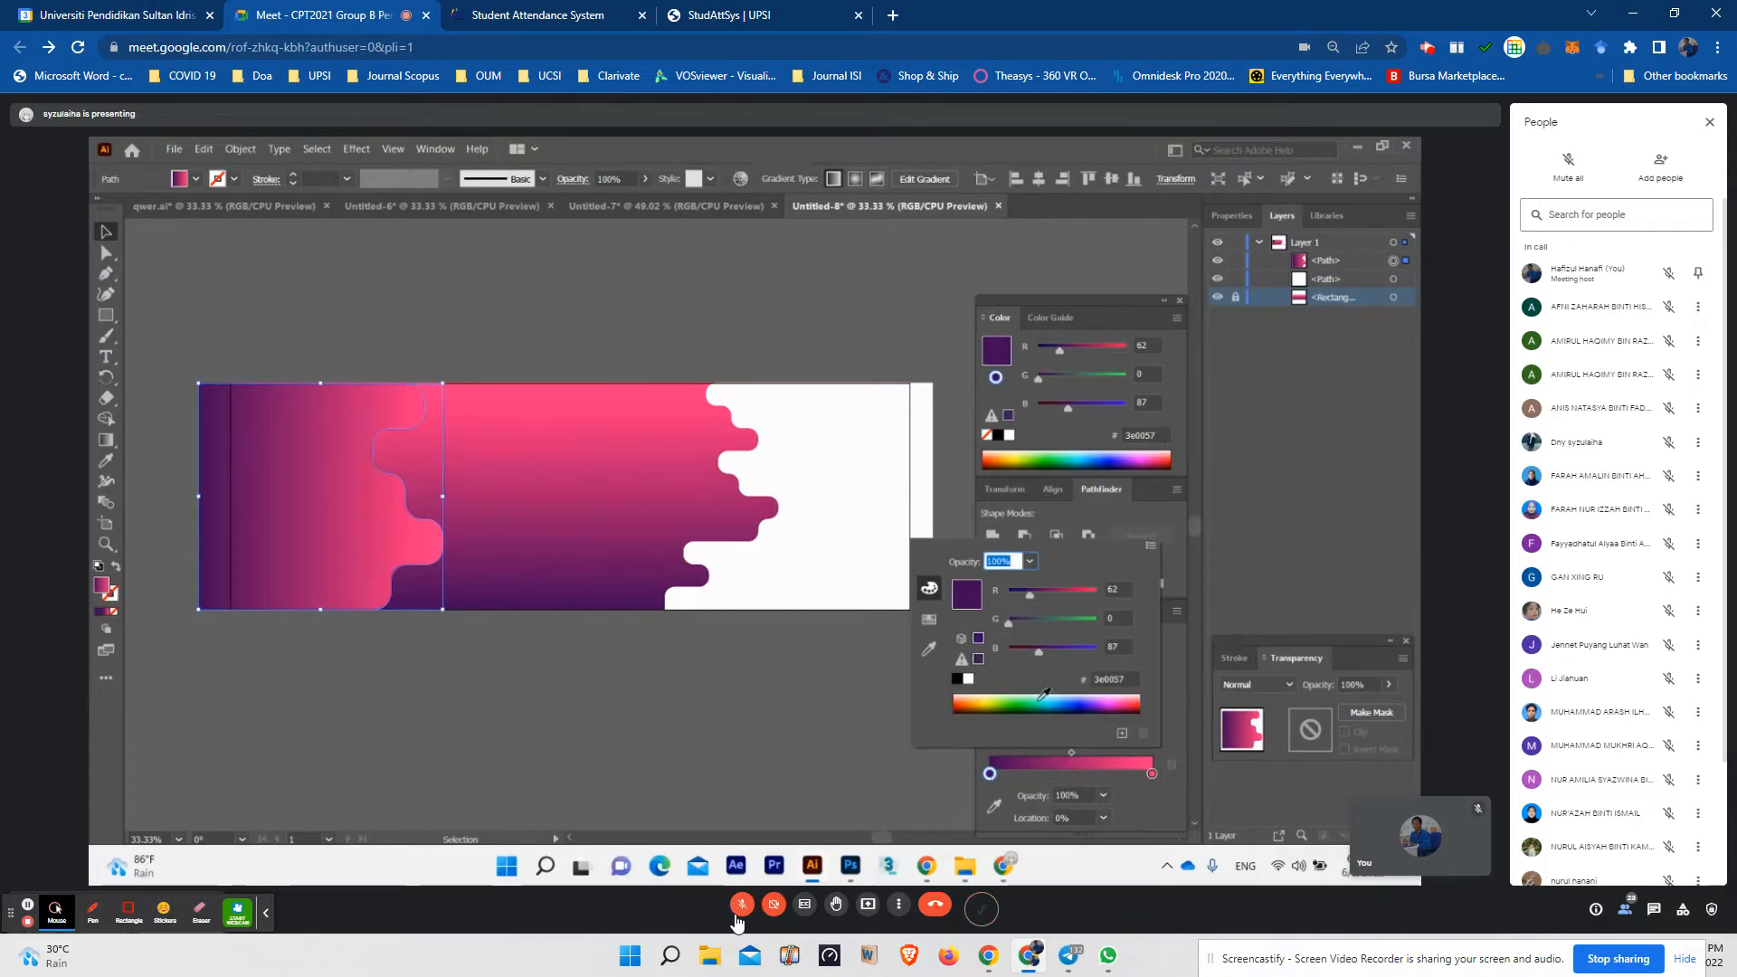
left_click(1128, 678)
left_click_drag(1131, 679, 1095, 680)
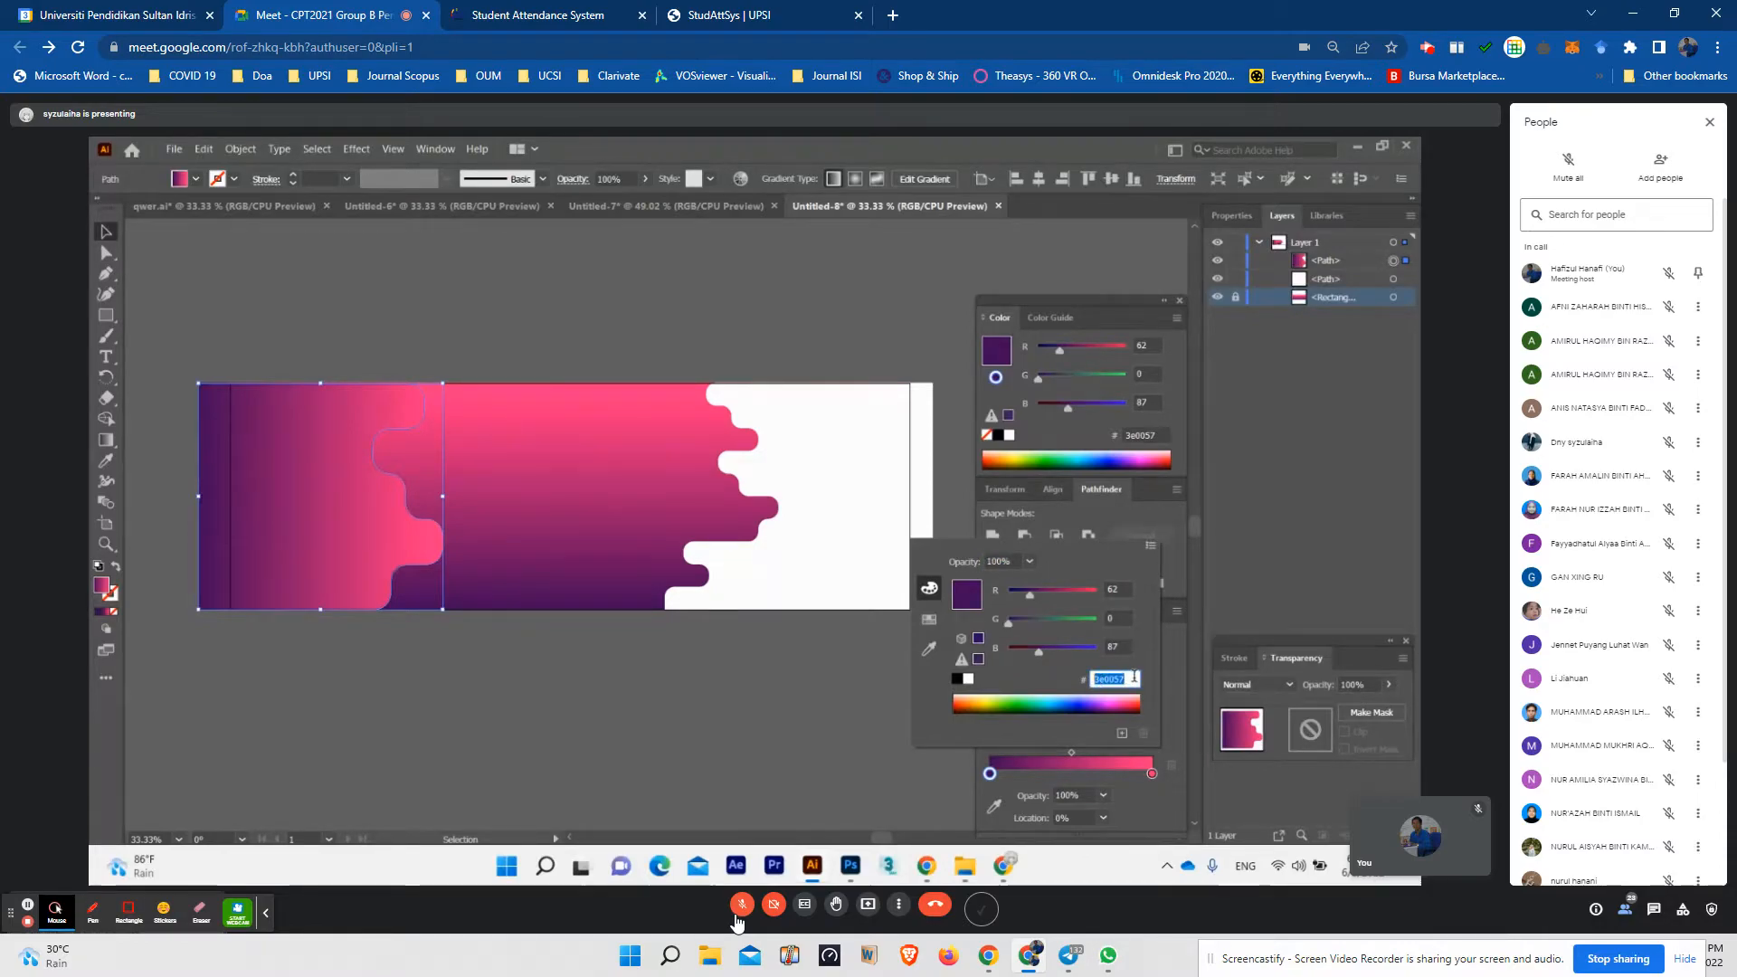
type("fff")
type("f5f5f5")
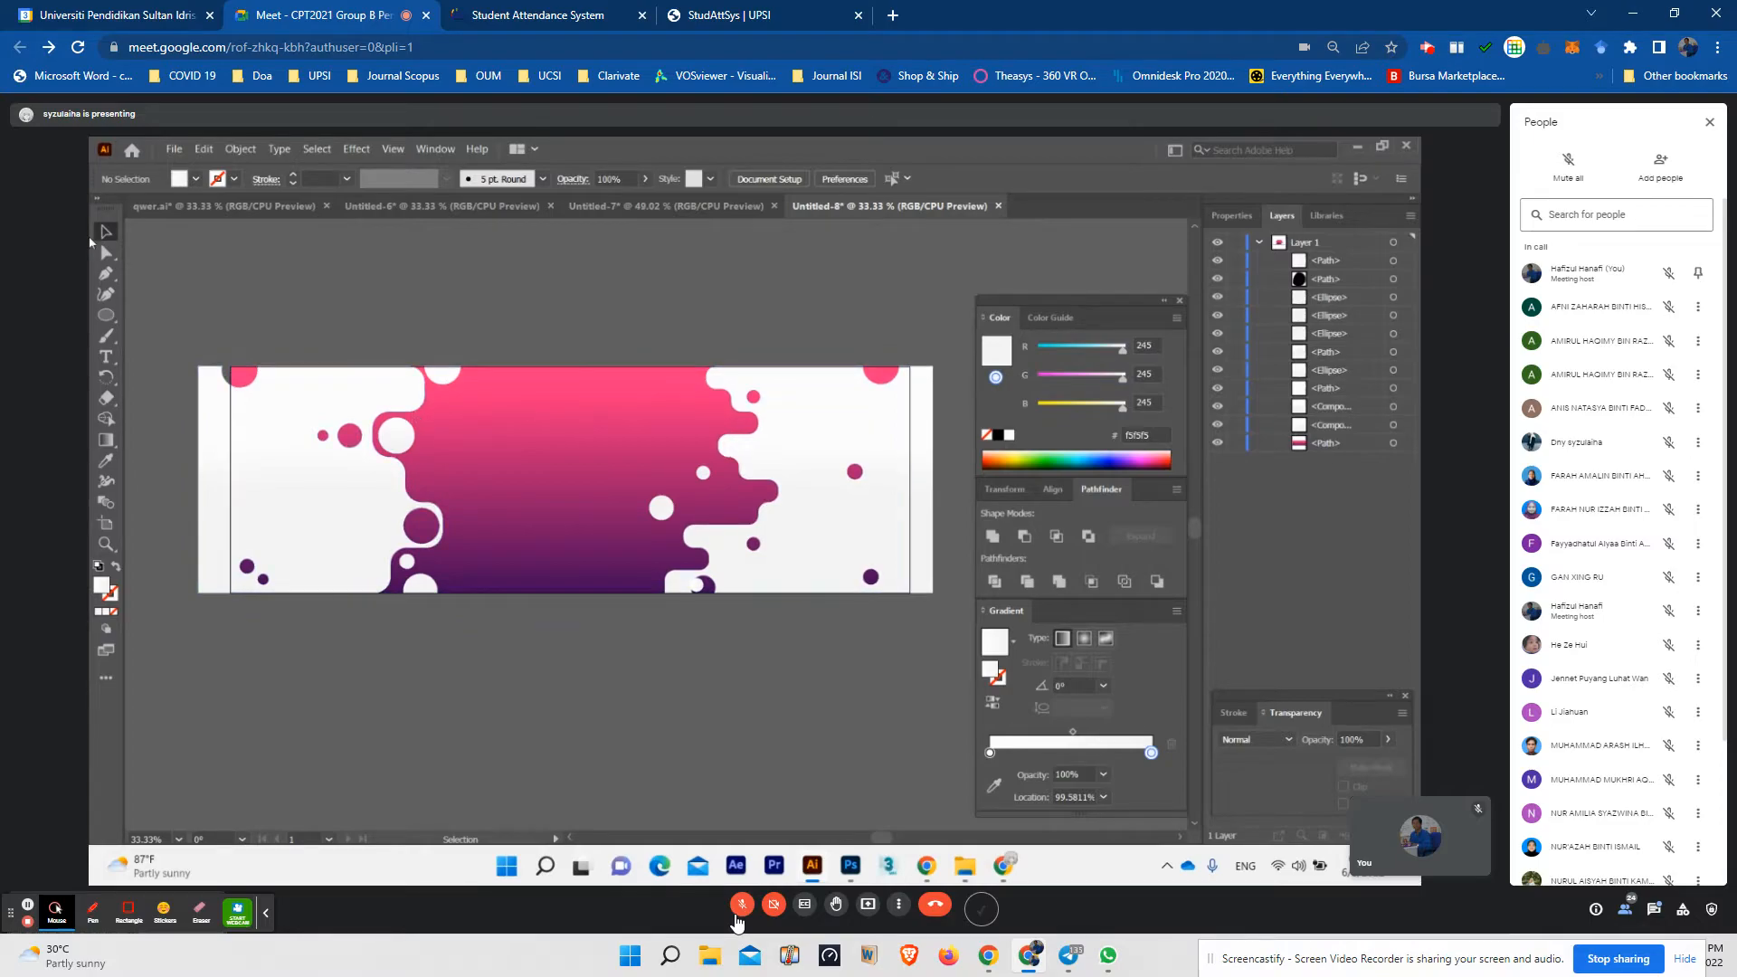
- Lock the pink-to-purple background path and set up a Drop Shadow in Multiply mode for all the other shapes
left_click(575, 563)
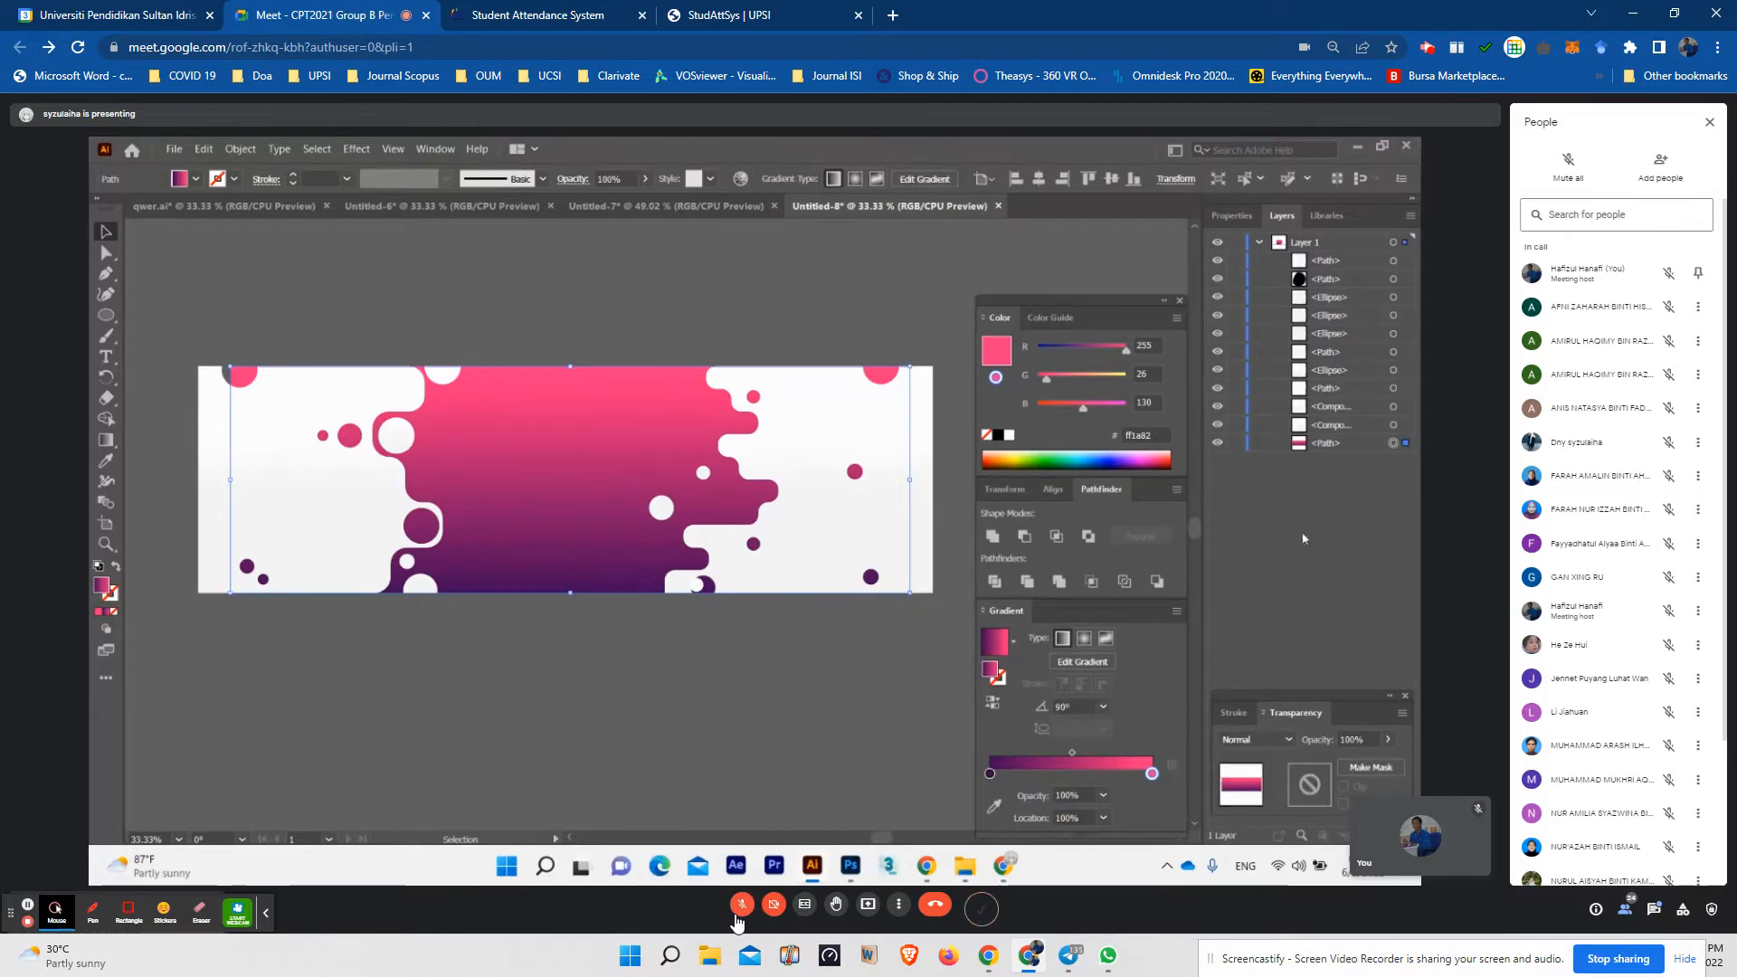
left_click(1235, 442)
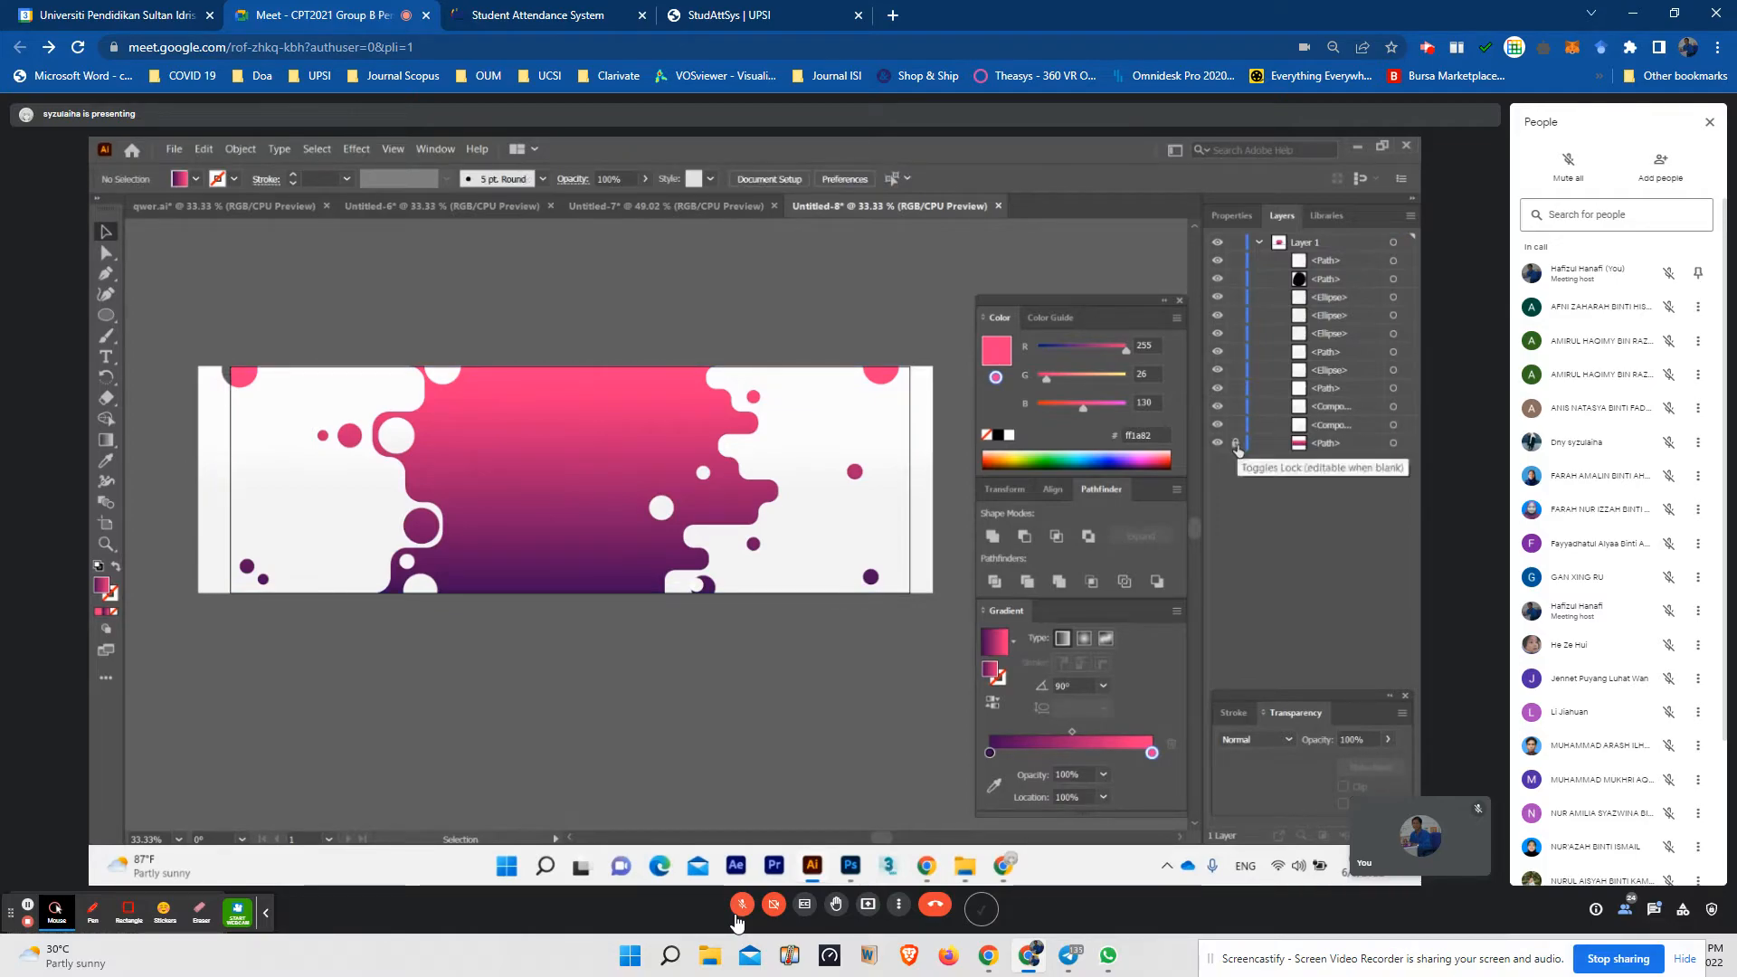
left_click_drag(147, 330, 947, 643)
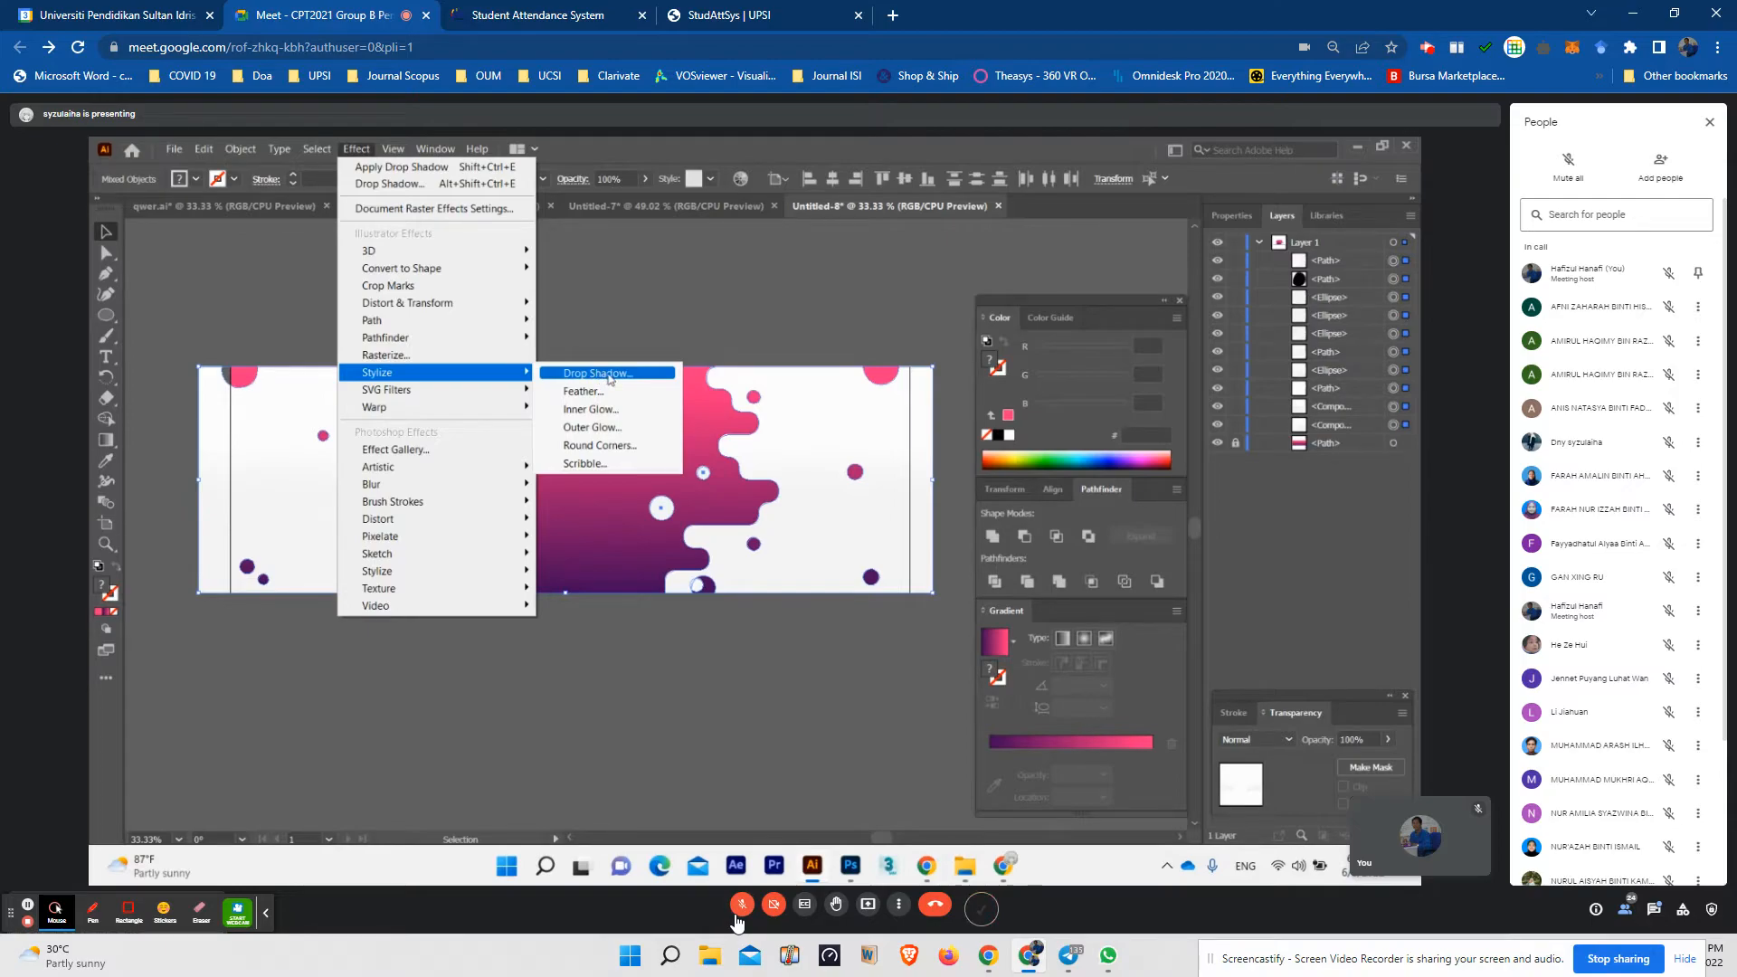
left_click(610, 379)
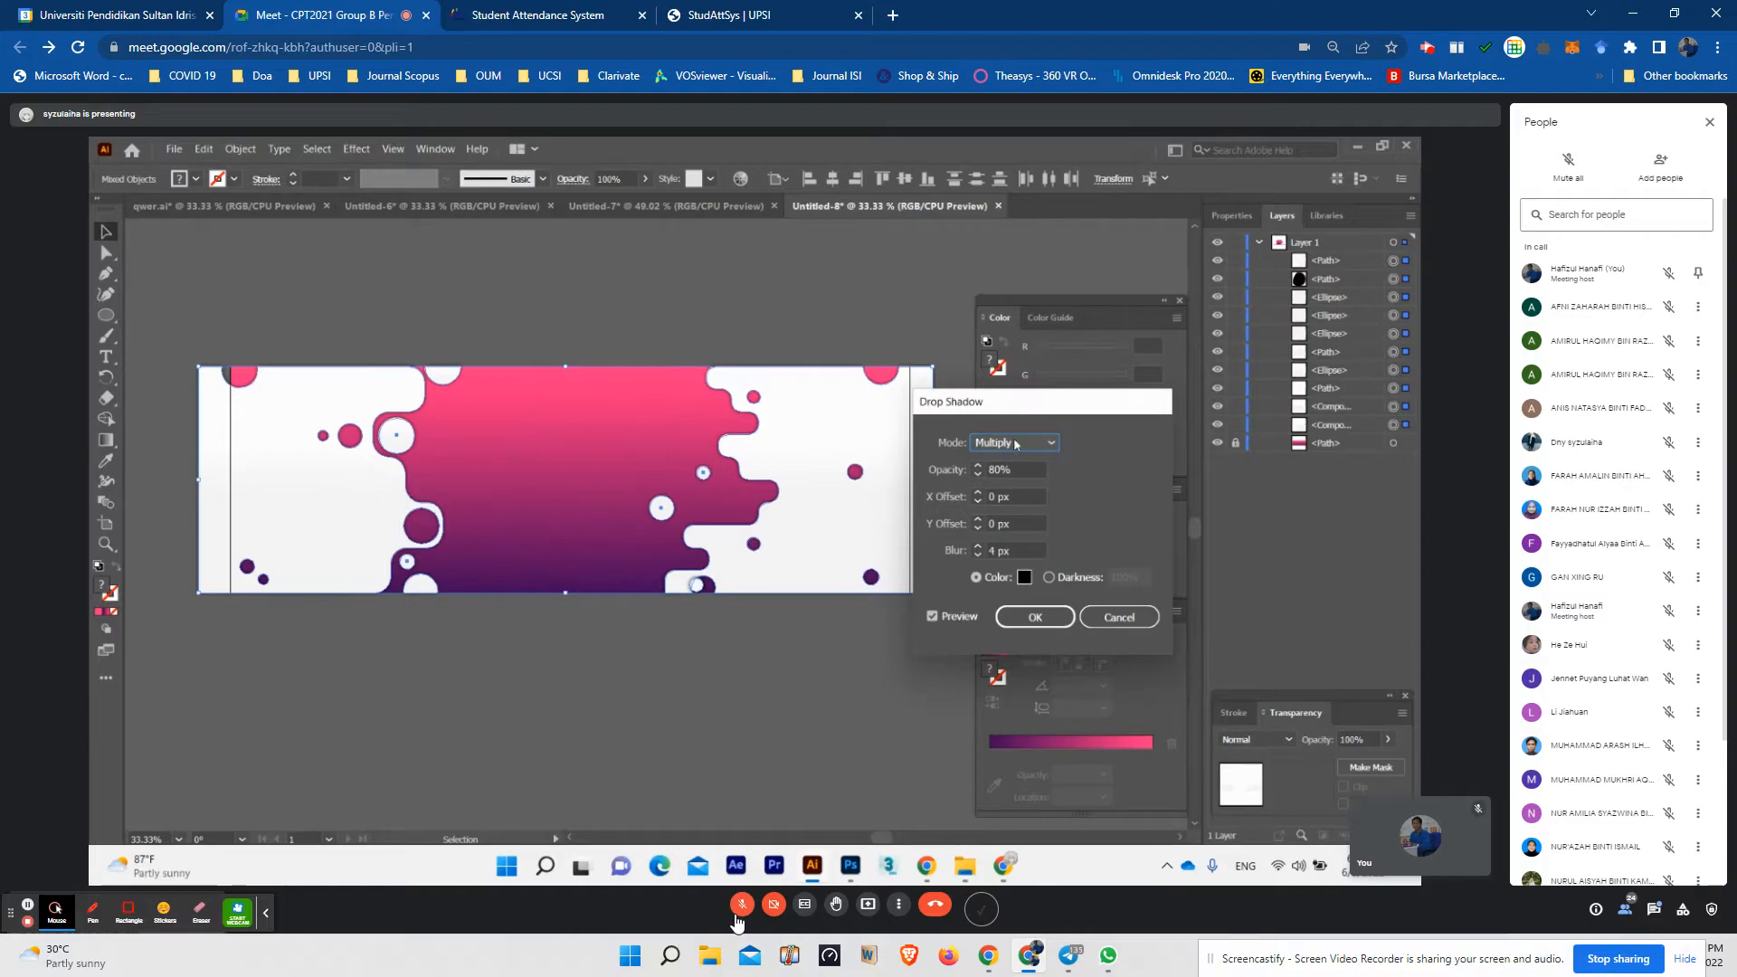
left_click(1017, 447)
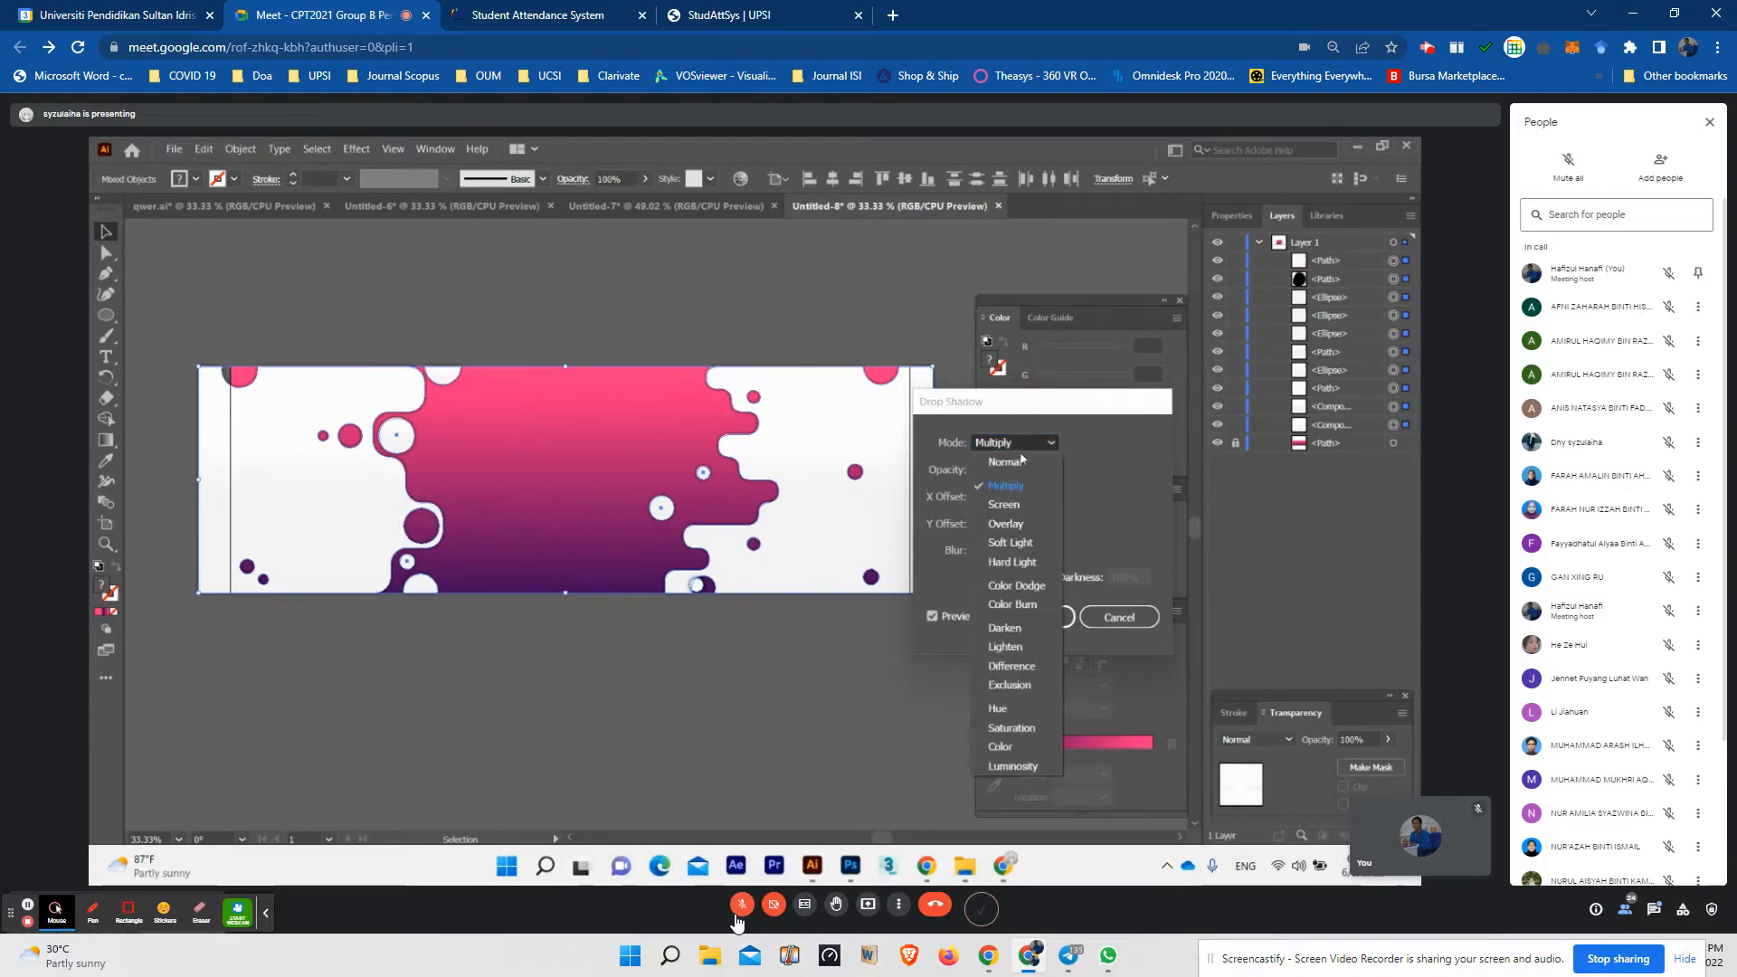
left_click(1013, 487)
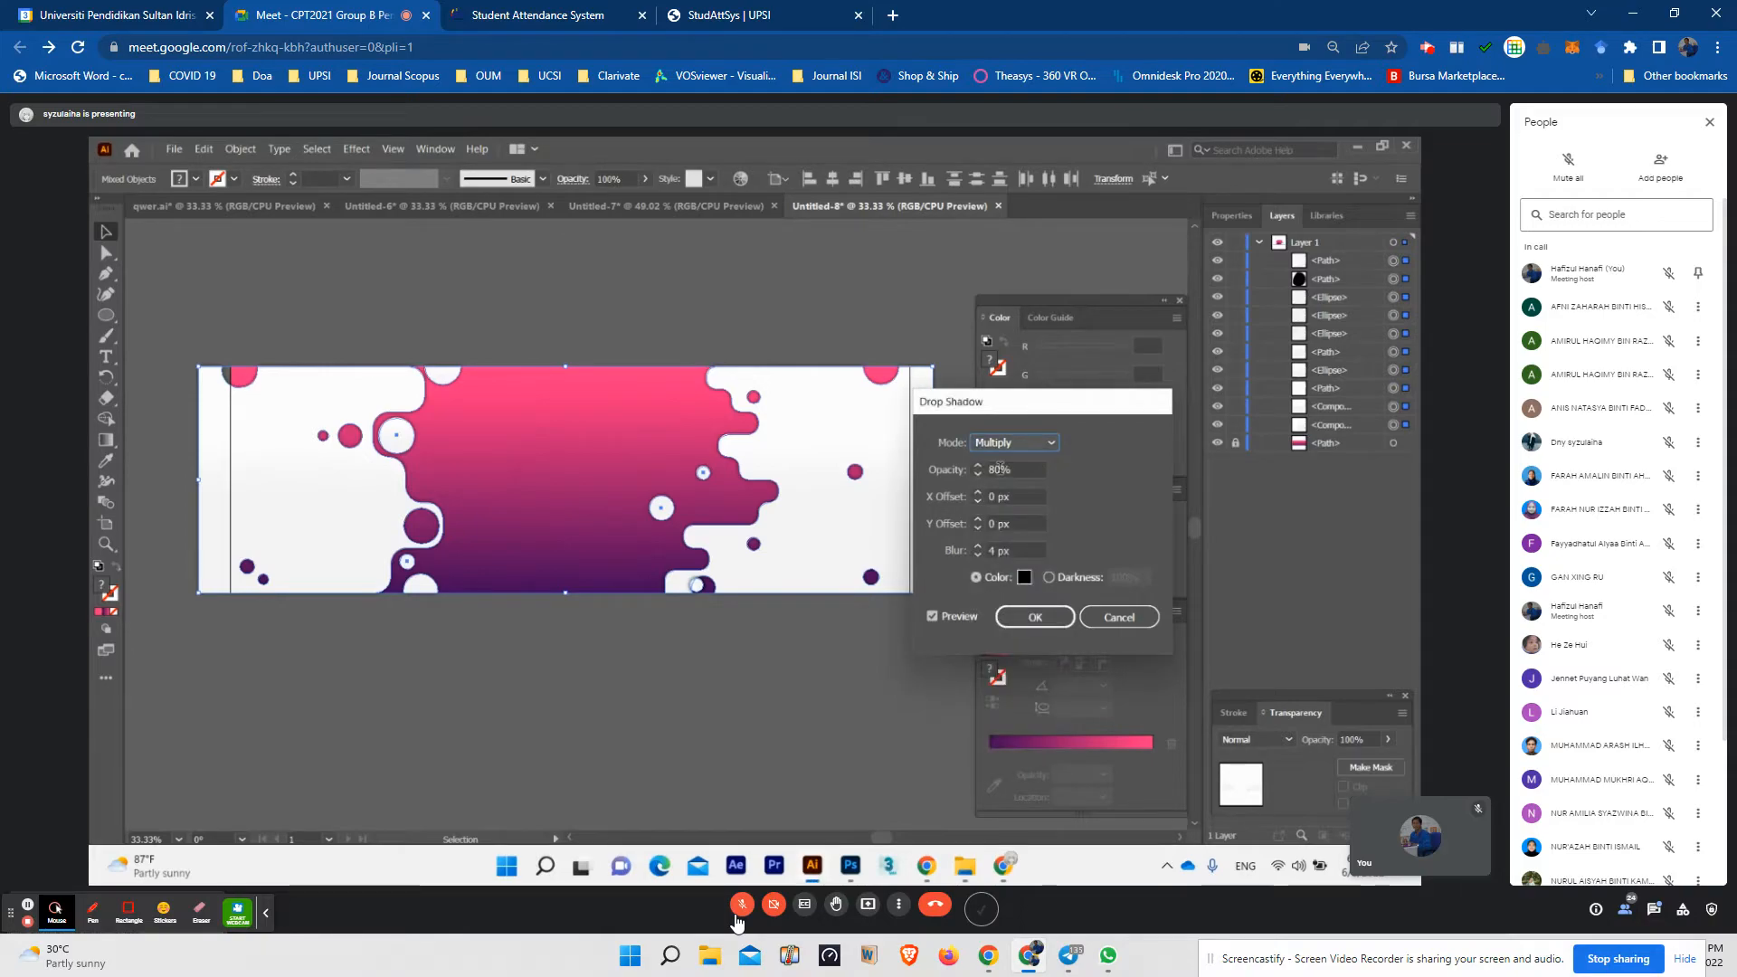
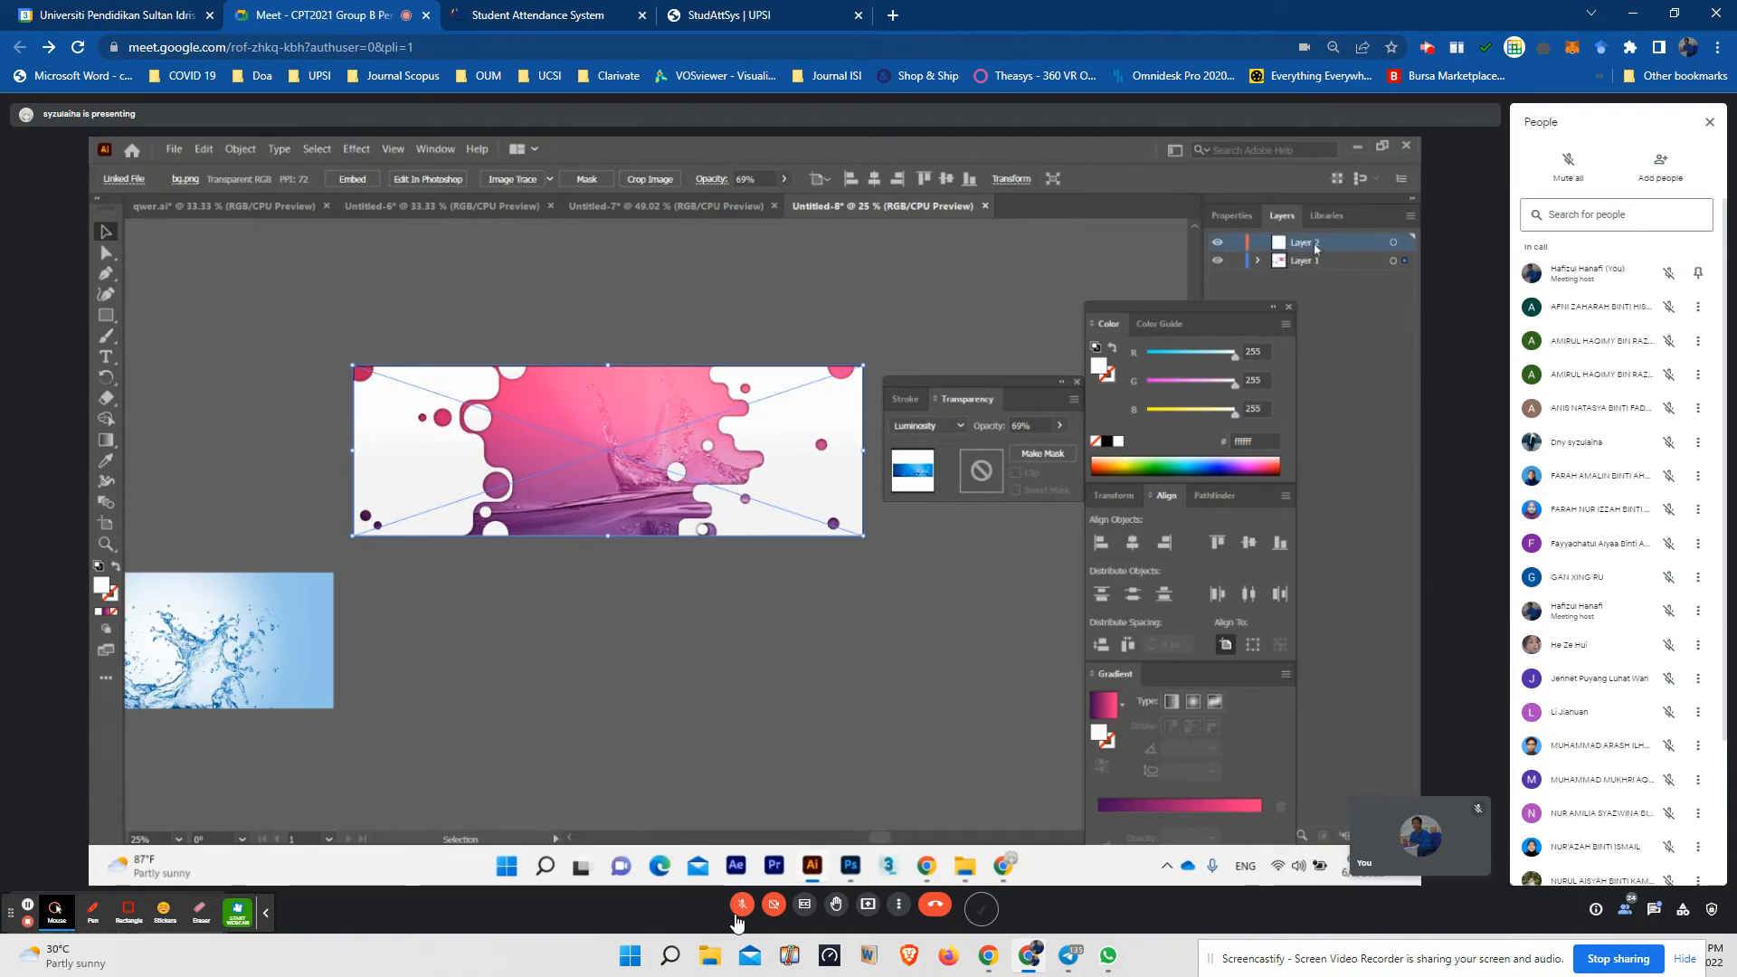
- Select all the banner artwork and bring up Artboard 1's properties with the Artboard tool
left_click_drag(572, 459, 856, 552)
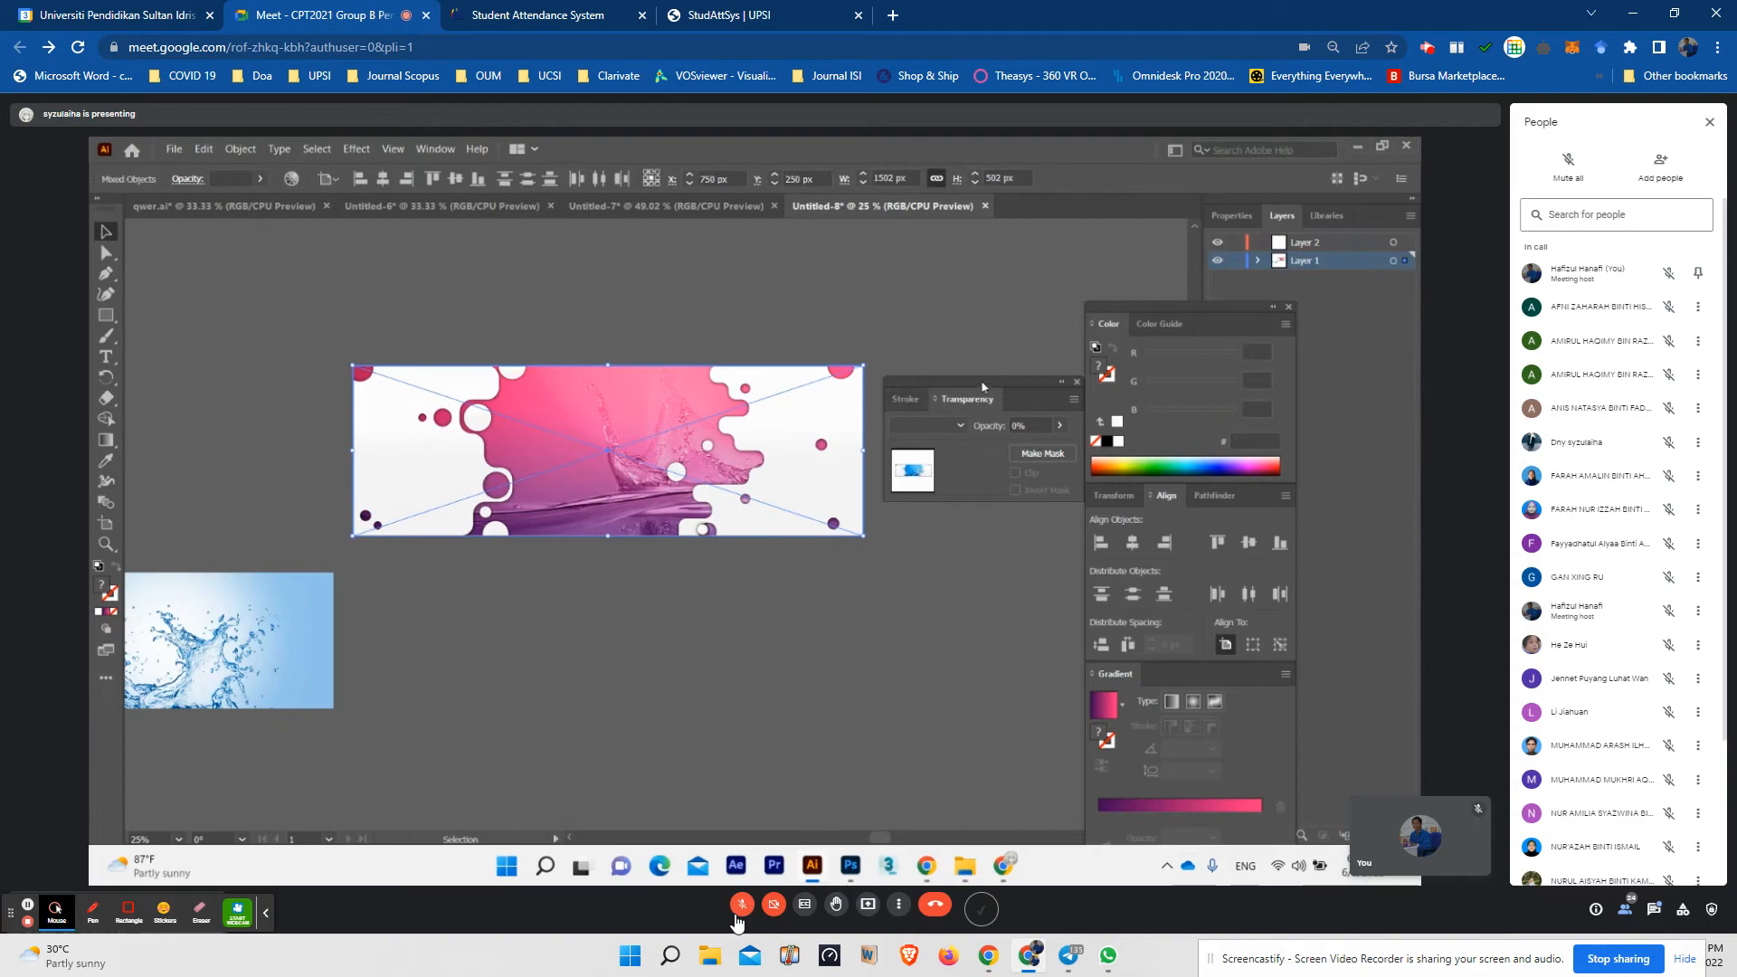
left_click_drag(368, 503, 232, 507)
left_click(106, 523)
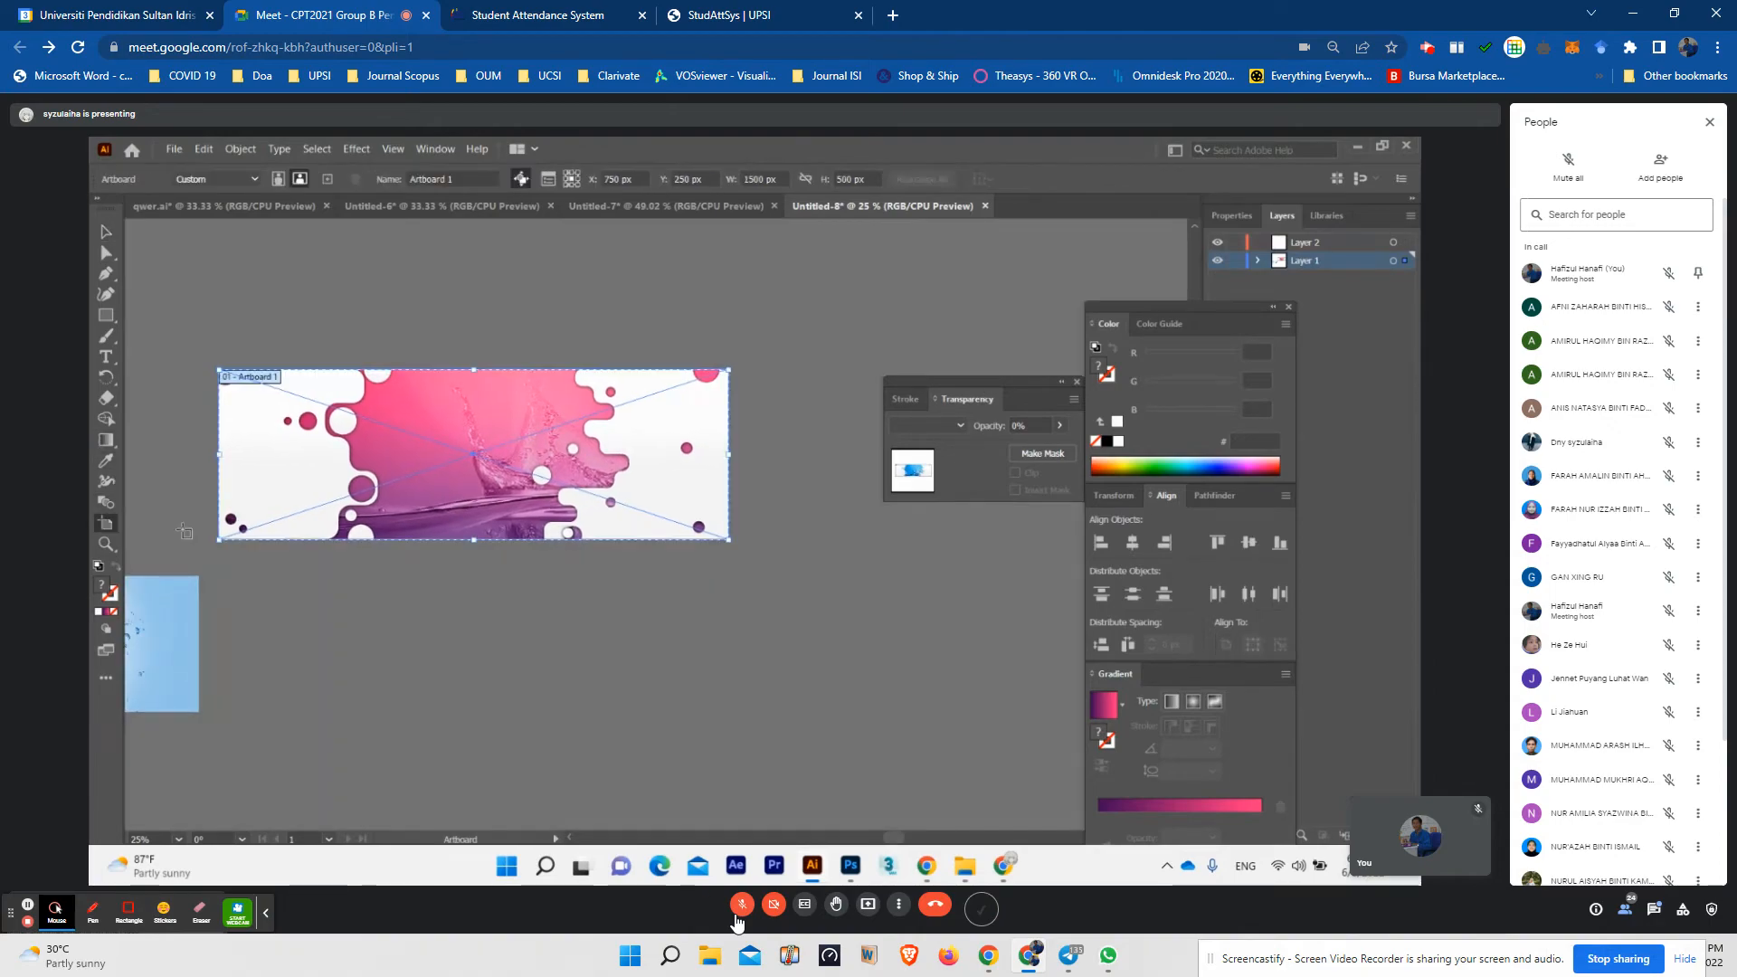
left_click(1251, 217)
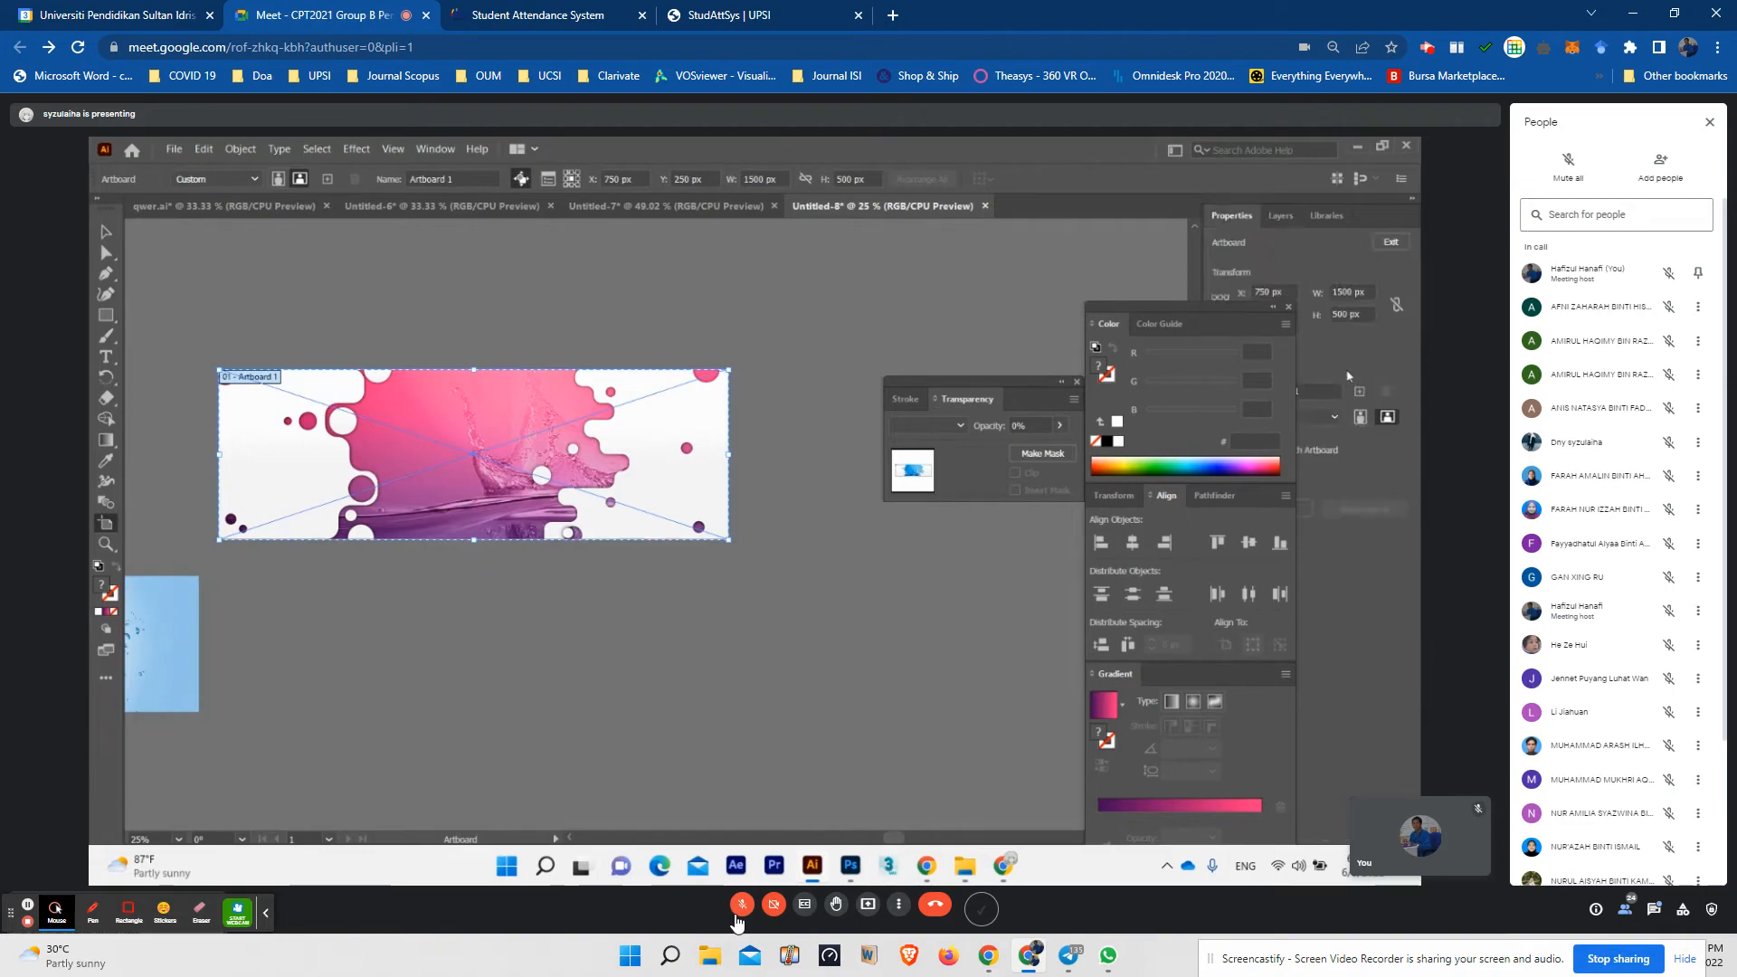
left_click(1361, 417)
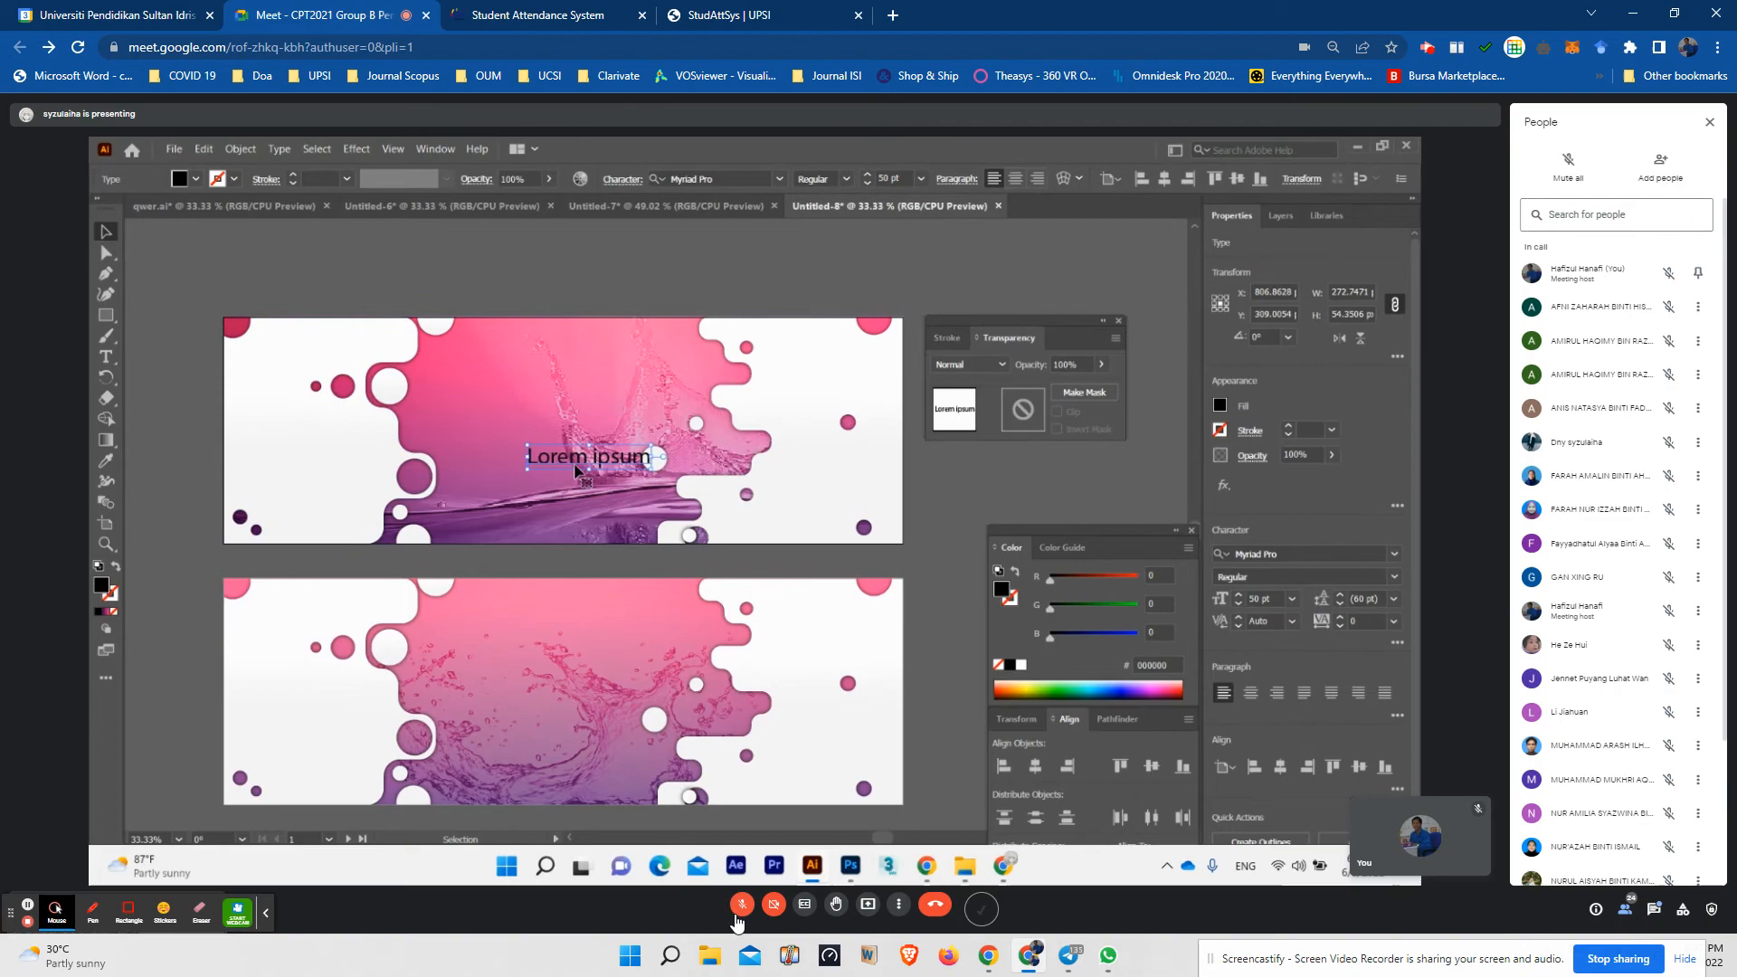
- Move the Lorem ipsum text on the upper banner up and left to about X 747 px, Y 281 px
left_click_drag(550, 455, 549, 455)
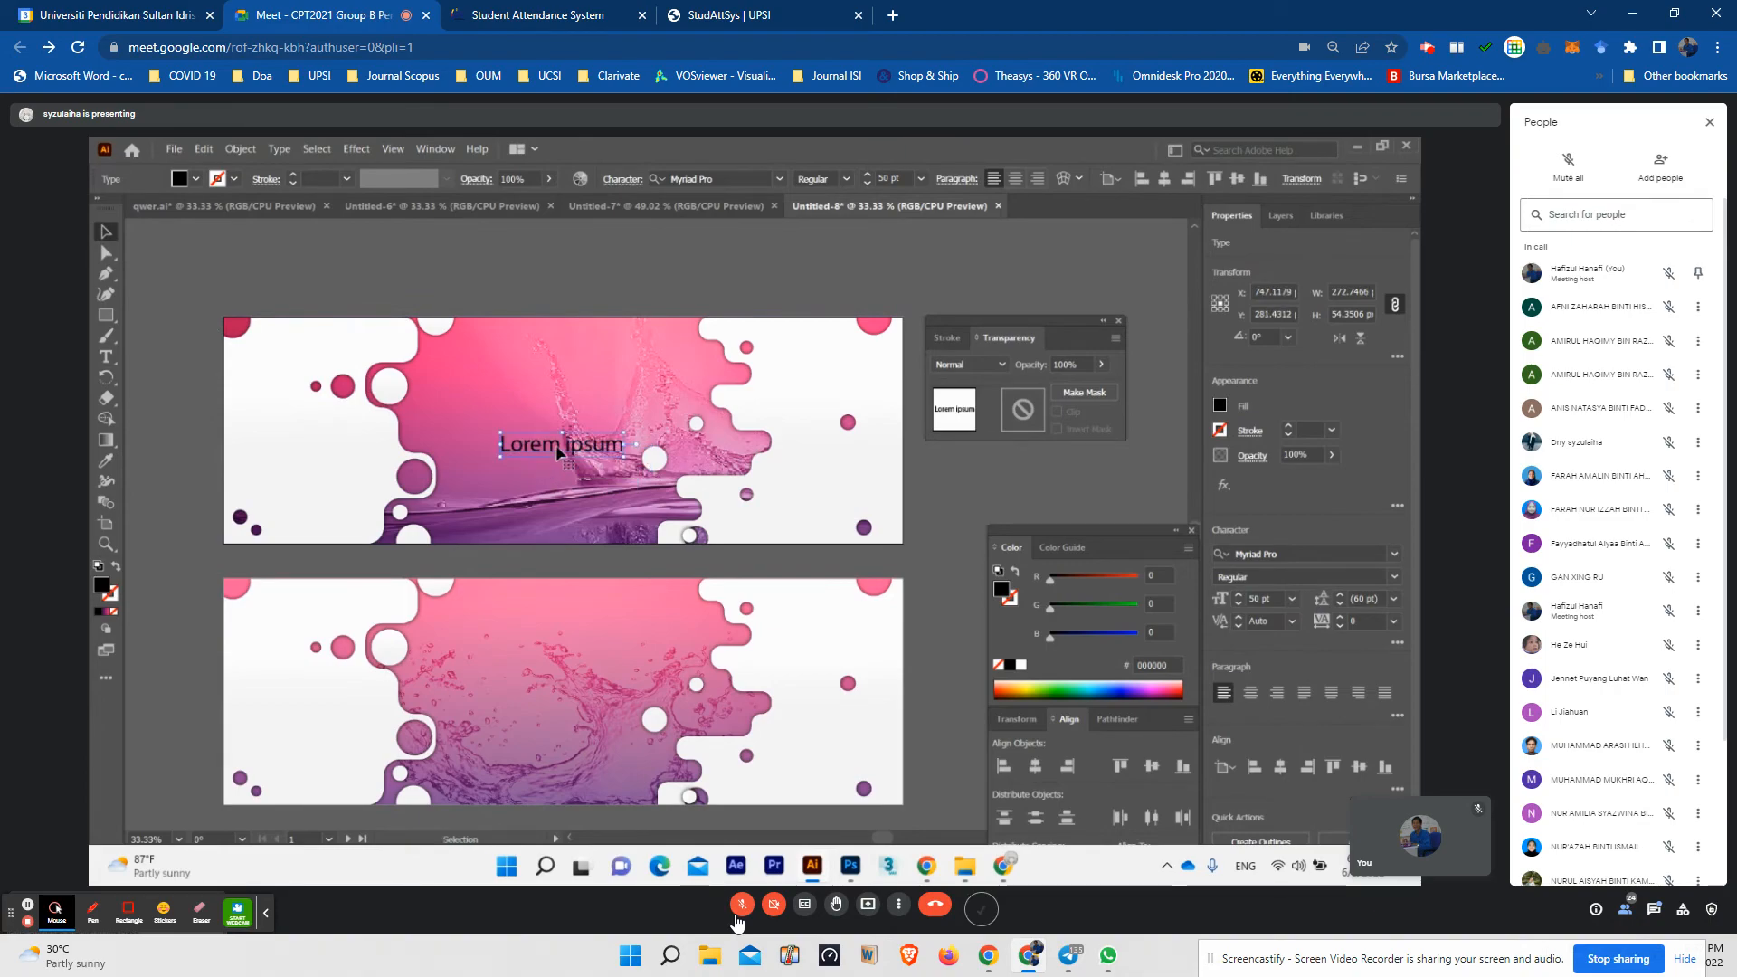